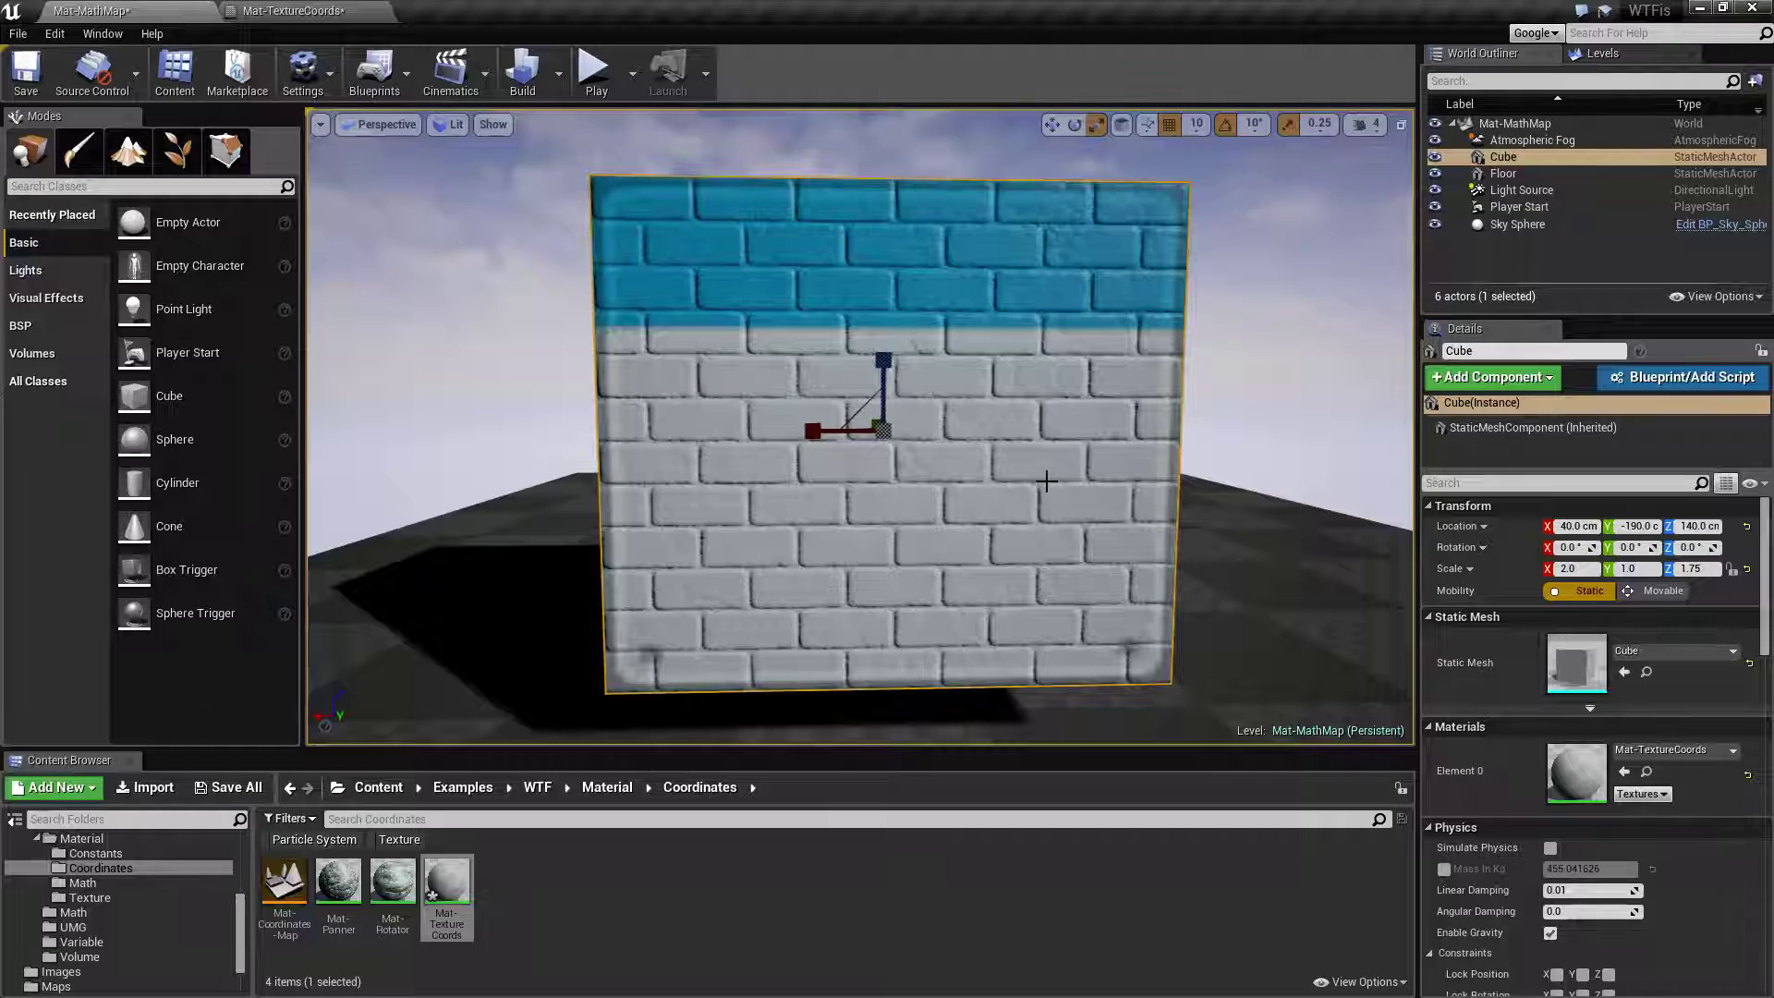
Examine the Mat-TextureCoords graph and its base color Texture Sample, and return to the Mat-MathMap level.
left_click(286, 10)
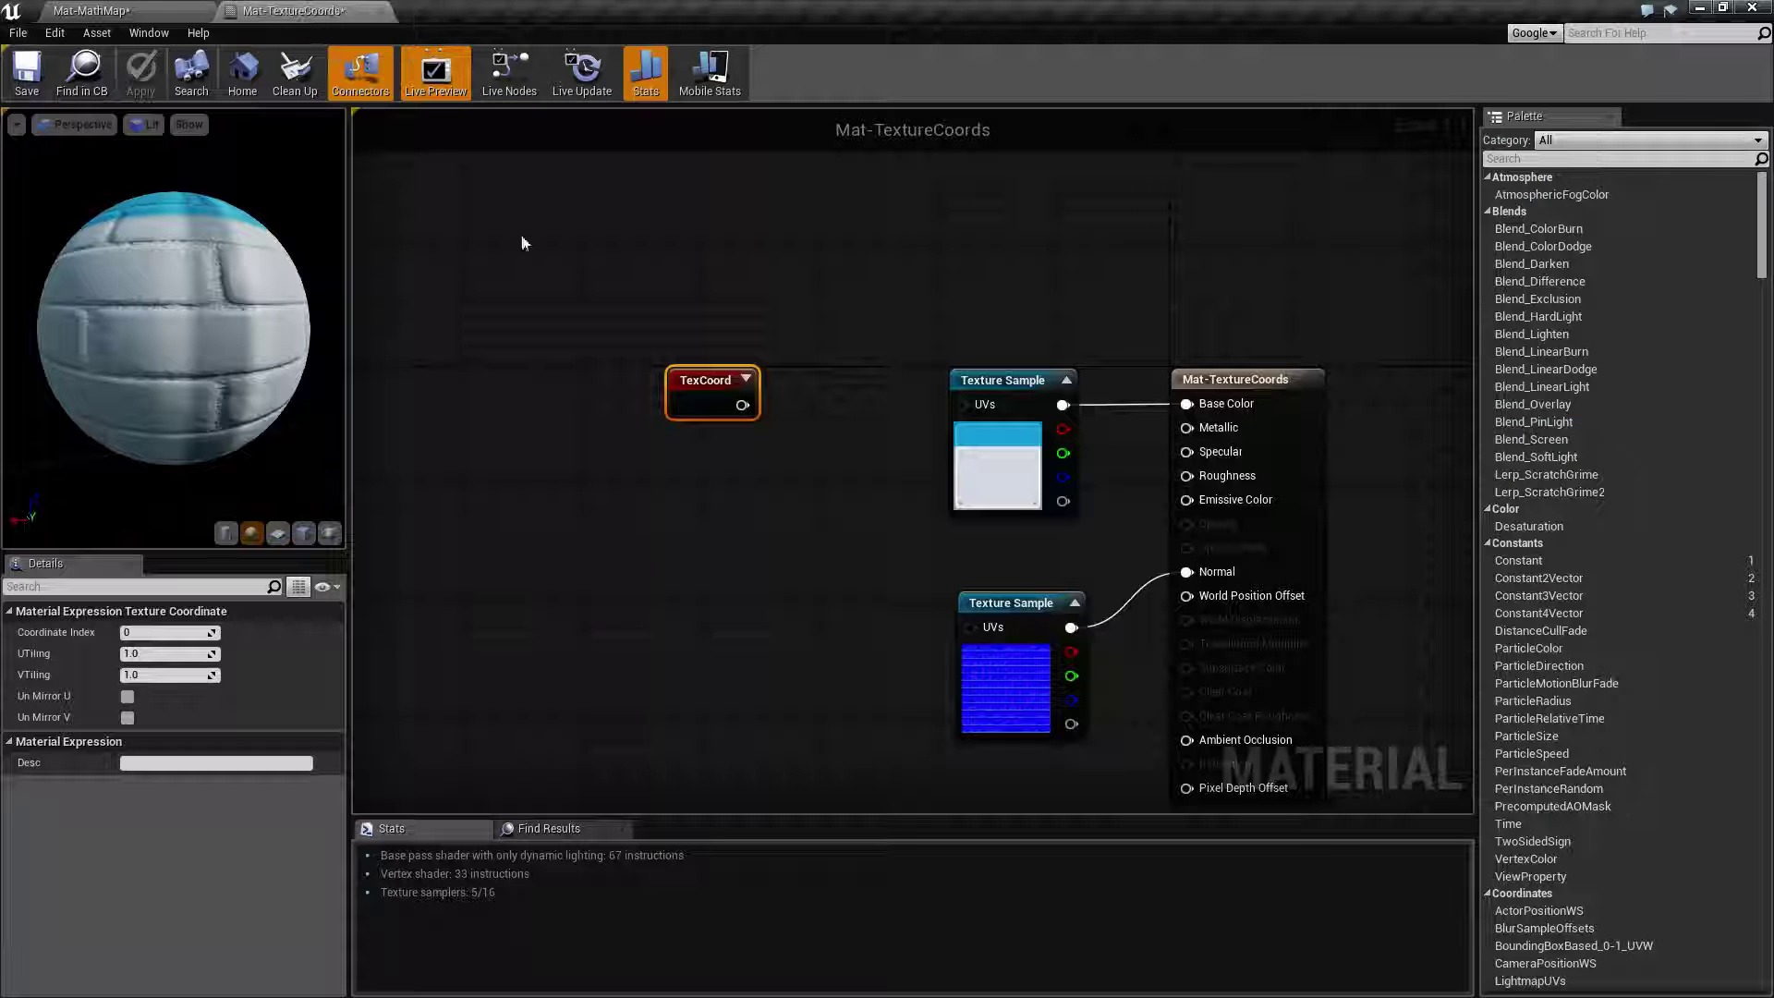
right_click_drag(959, 629, 760, 546)
left_click(762, 398)
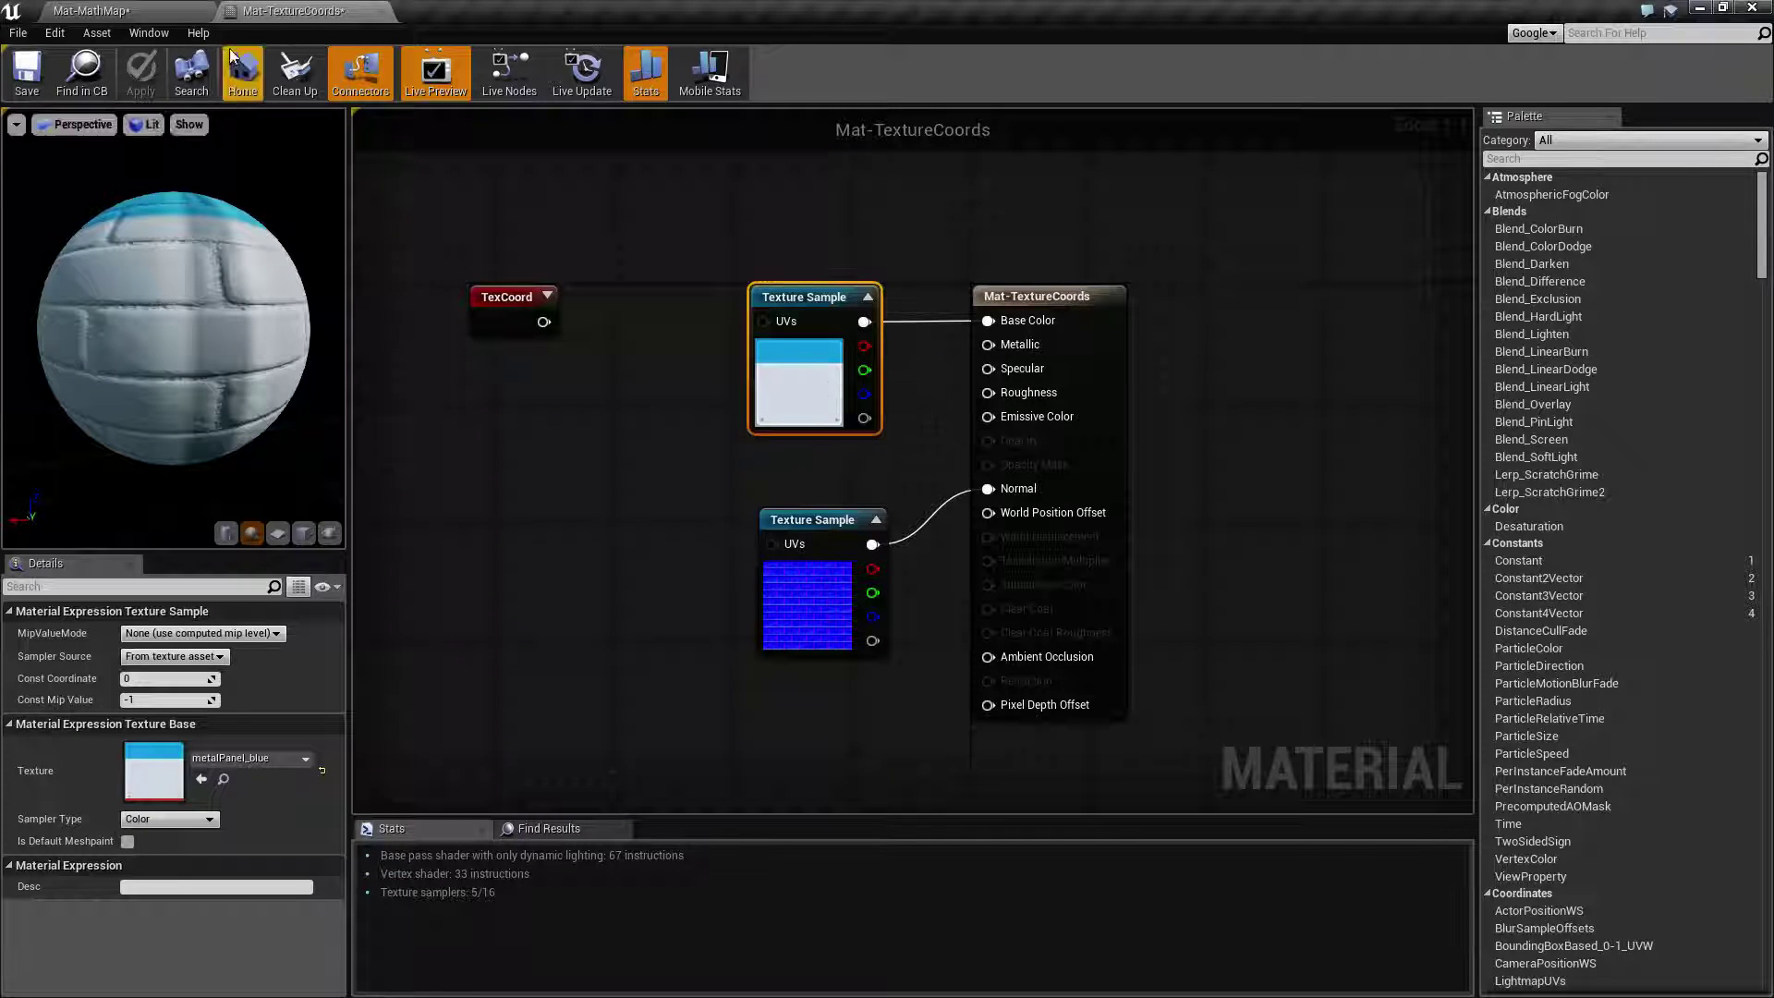
left_click(91, 10)
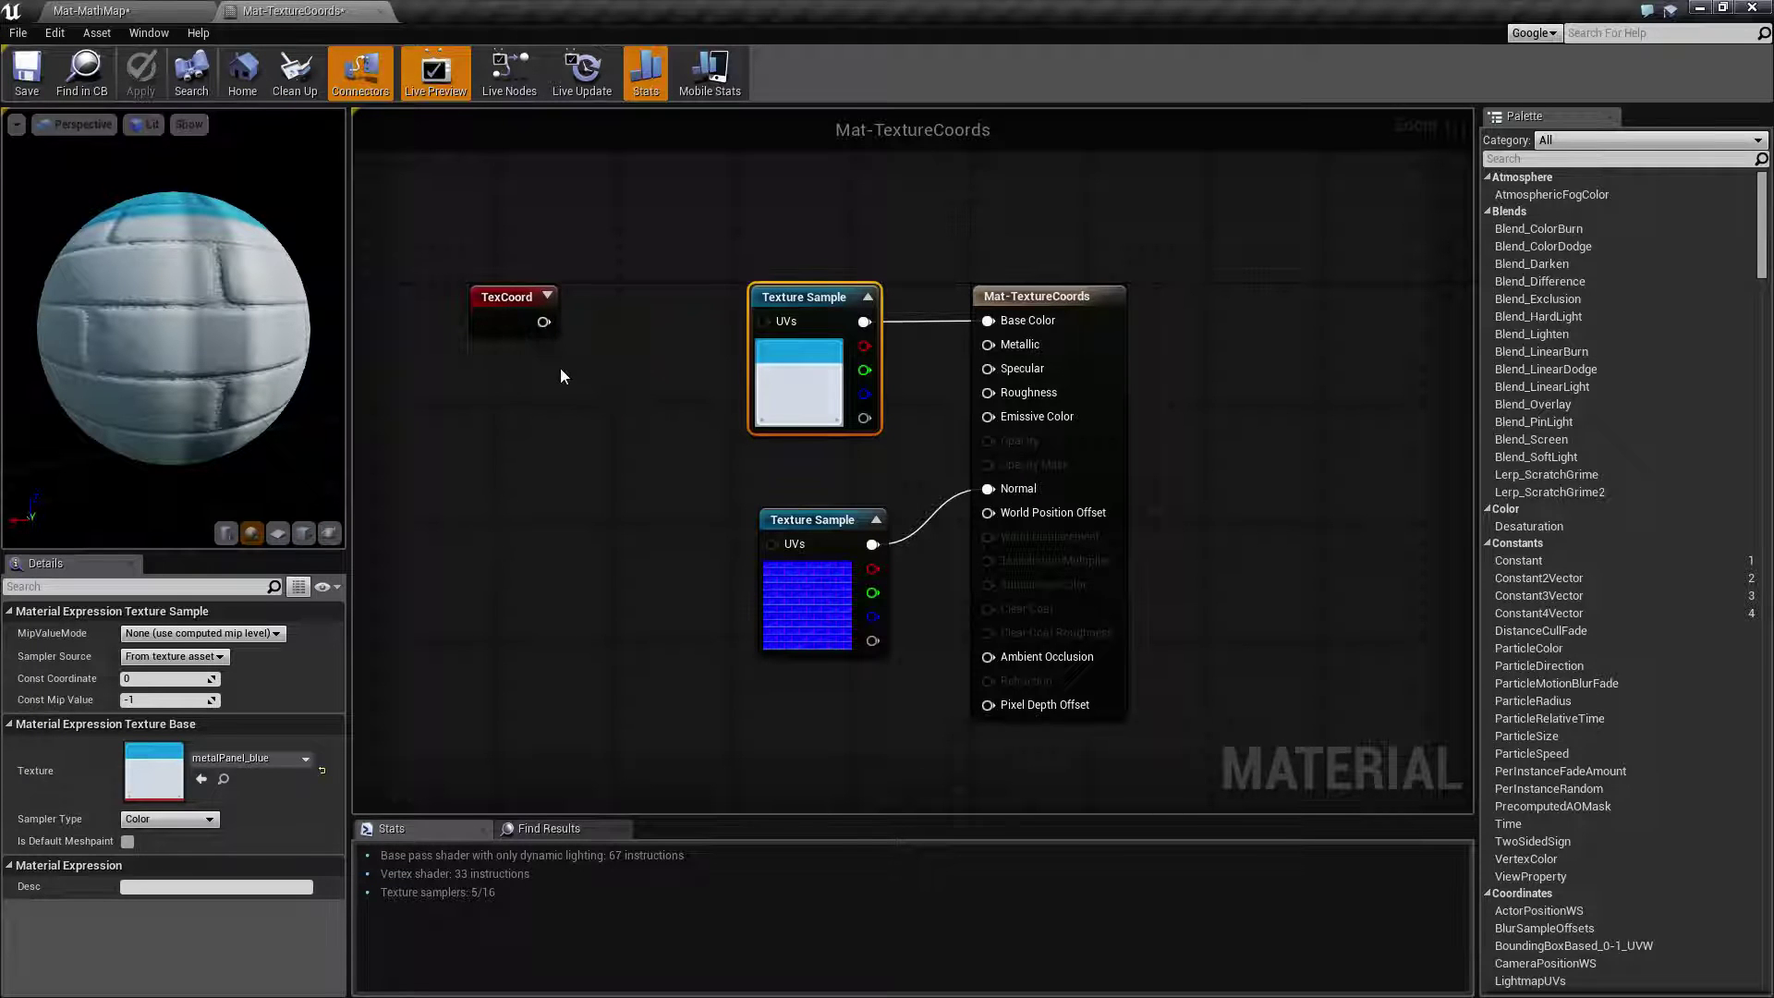
left_click(131, 8)
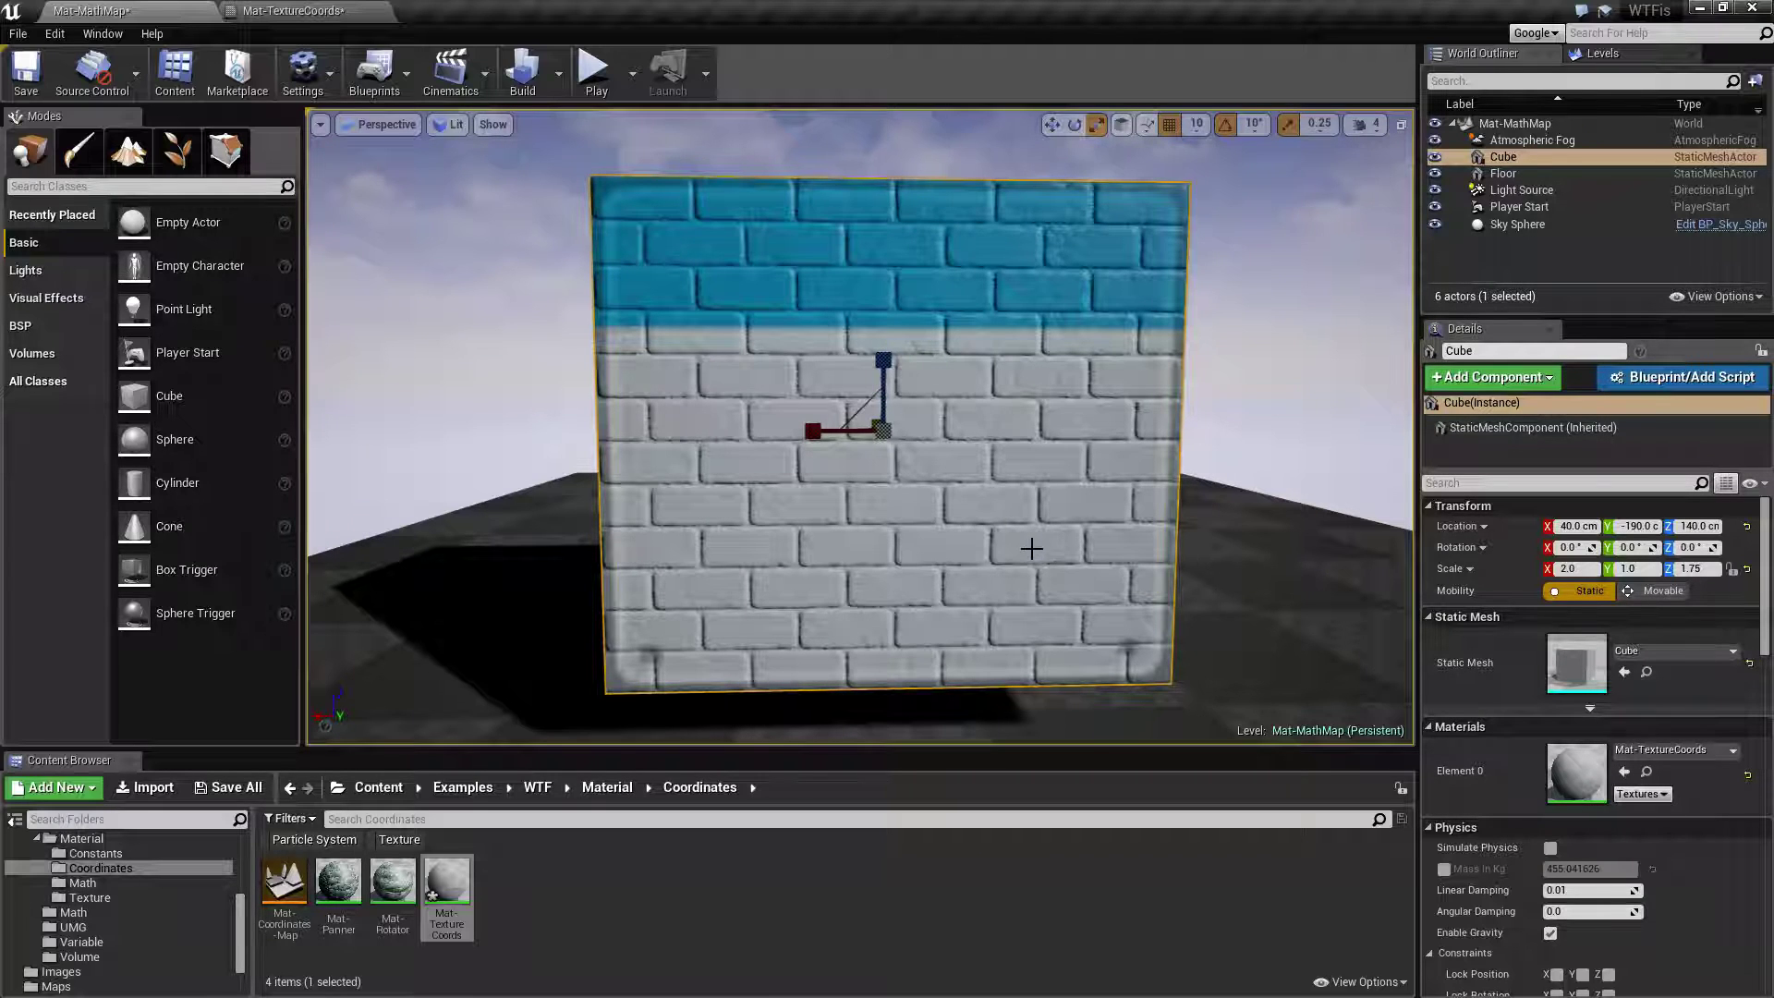
Stretch the cube into a long wall scaled 9.25 in X and 2.25 in Z, snap it to the floor, and deselect it.
right_click_drag(1031, 538, 1127, 558)
key("s")
right_click_drag(825, 431, 740, 408)
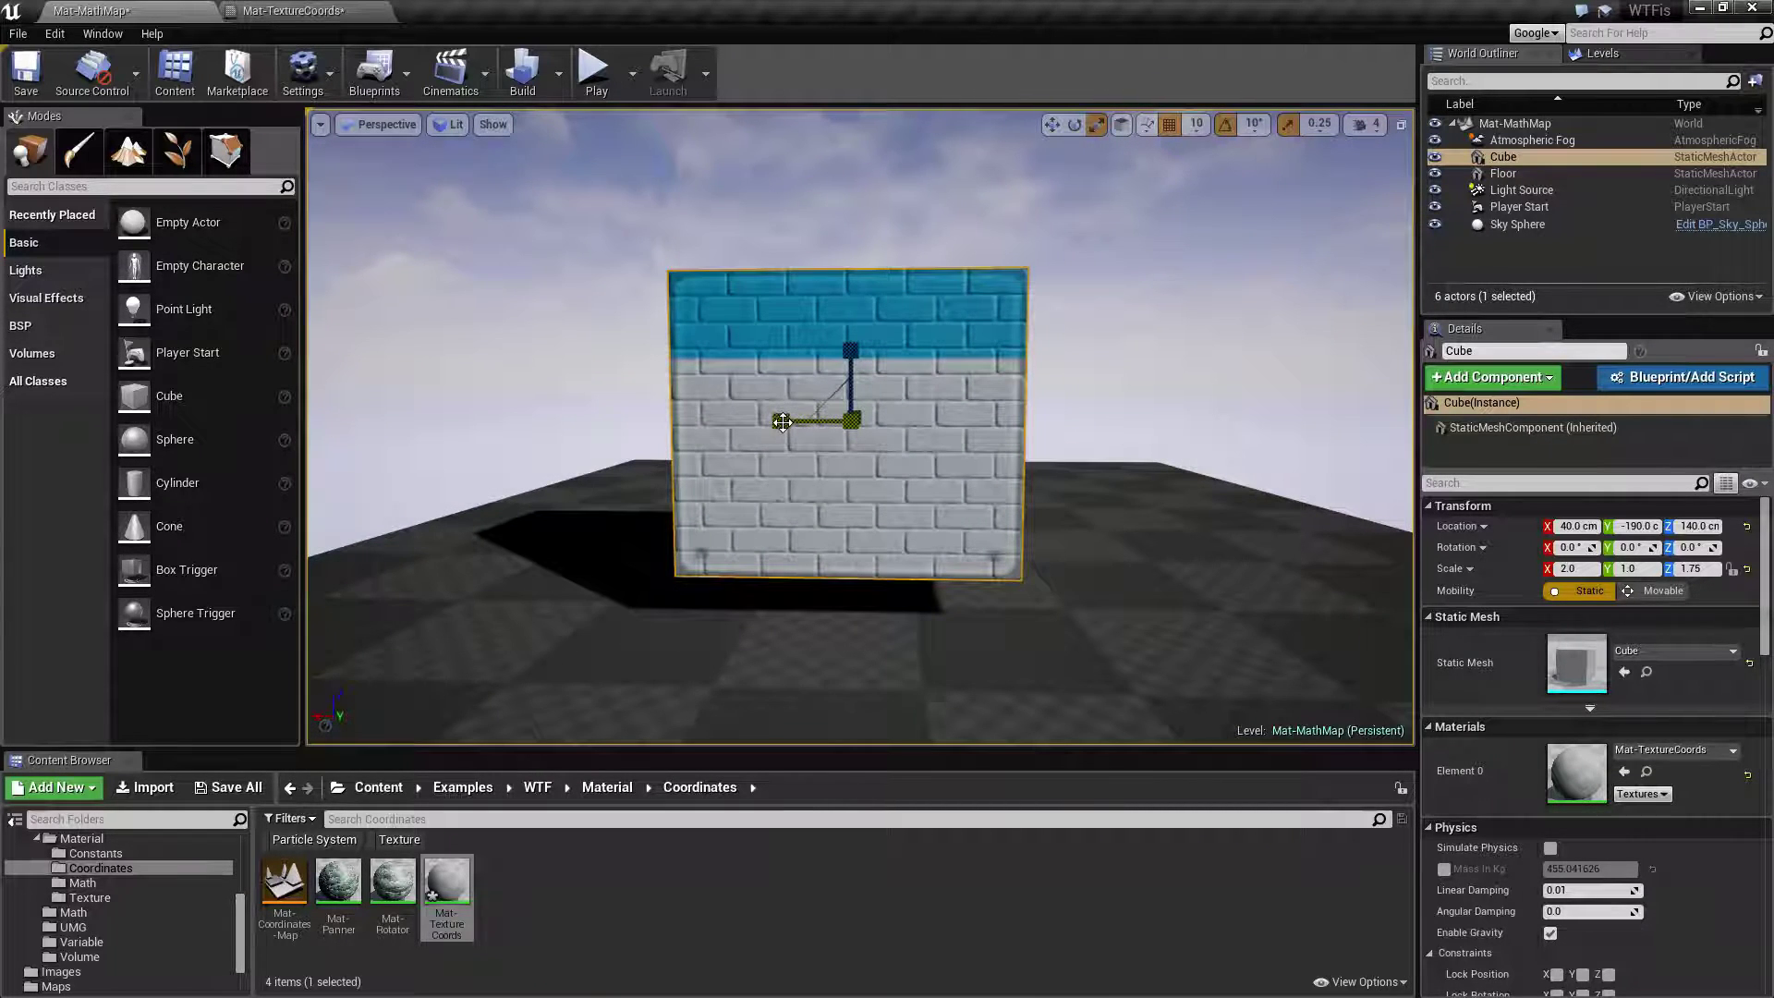
left_click_drag(786, 418, 1066, 374)
left_click_drag(850, 351, 853, 291)
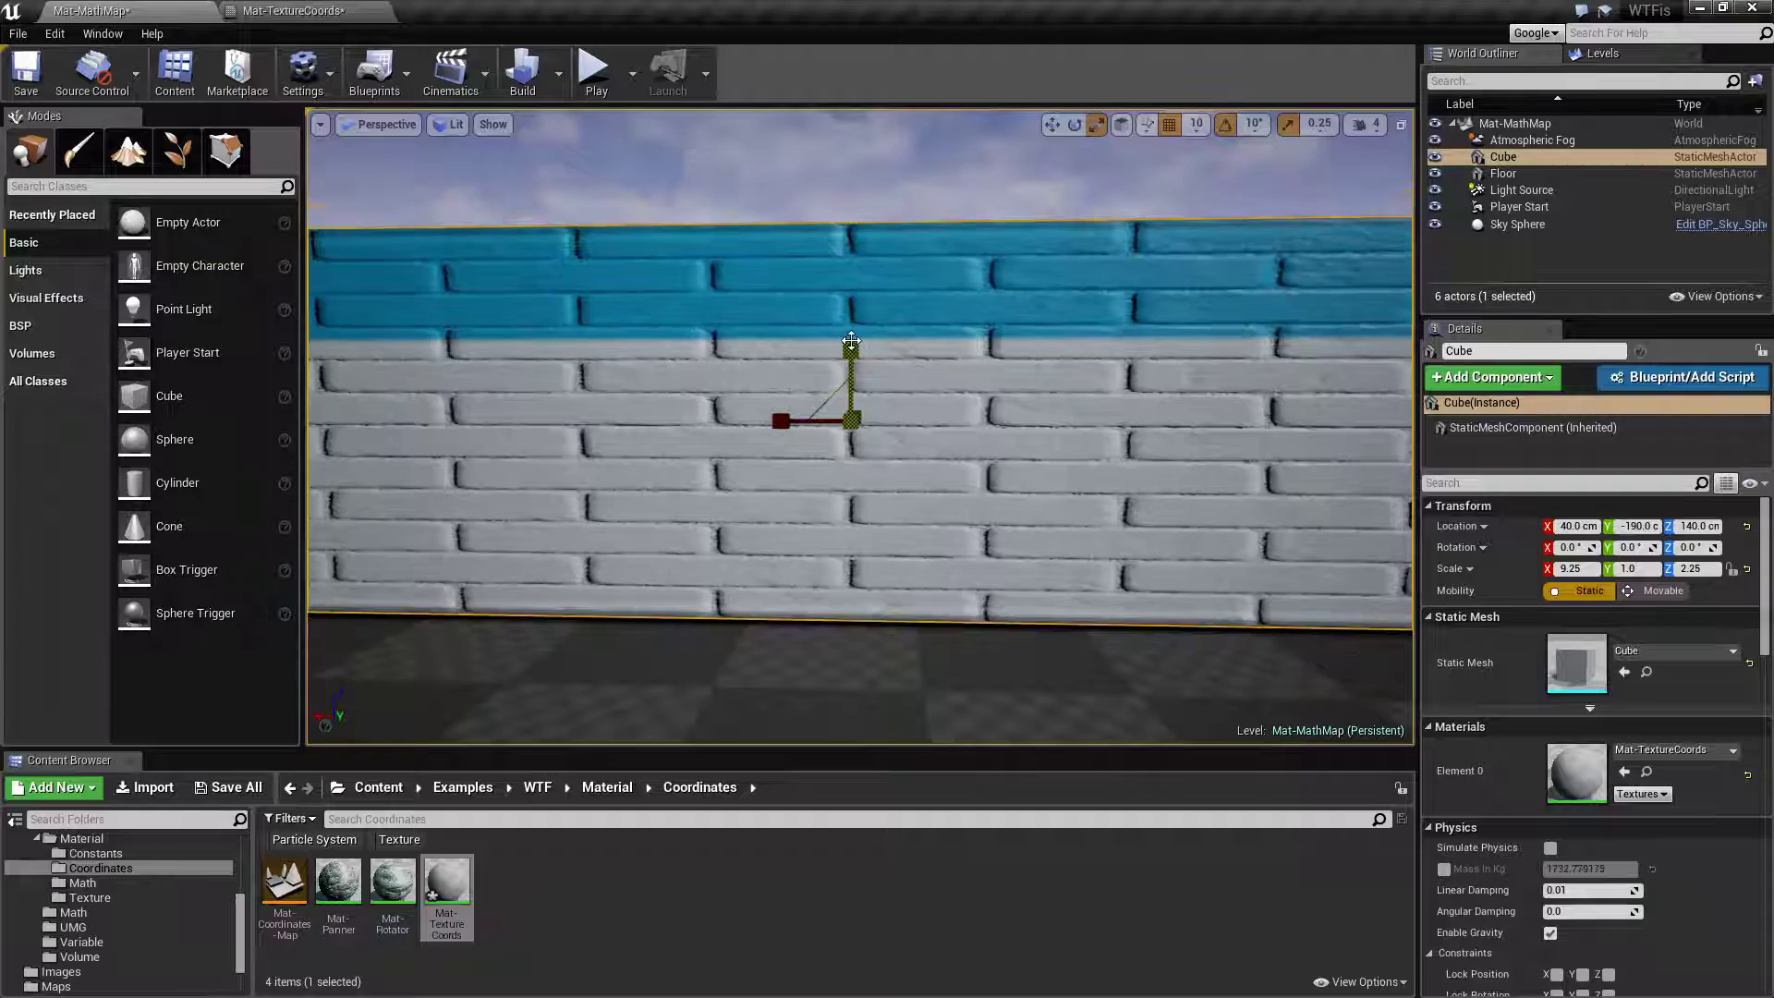
key("End")
left_click_drag(867, 406, 867, 462)
key("Escape")
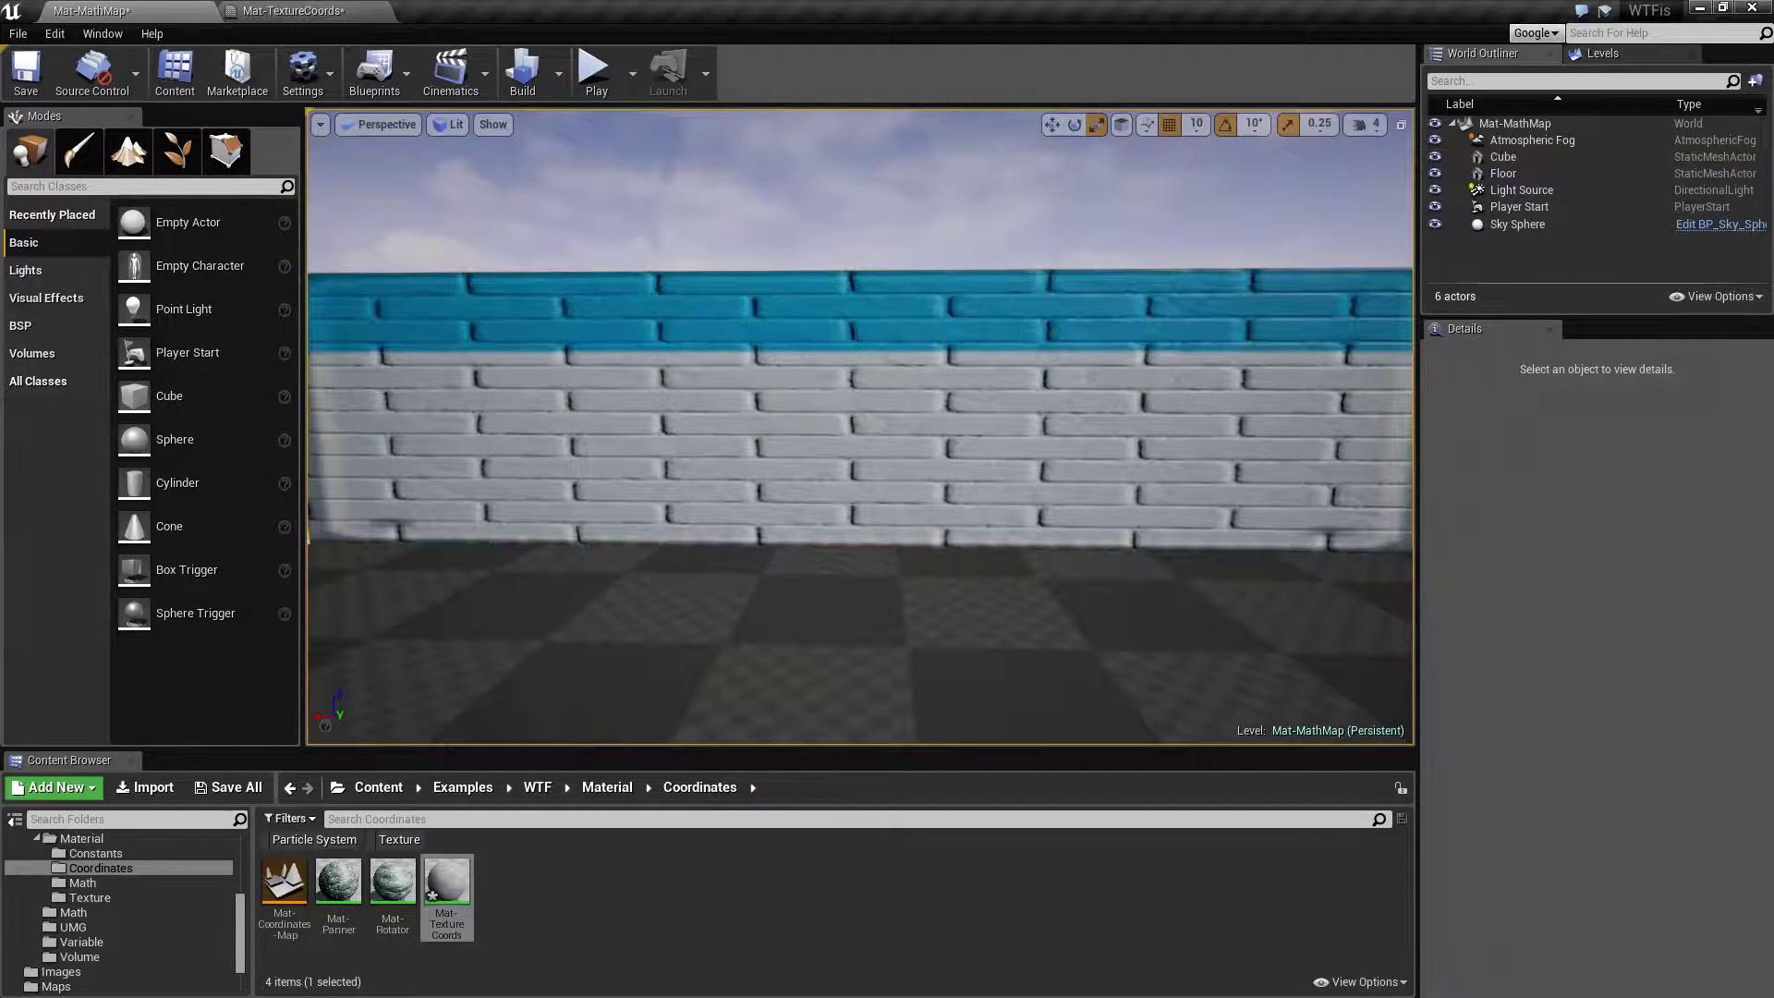
right_click_drag(1003, 469, 1049, 425)
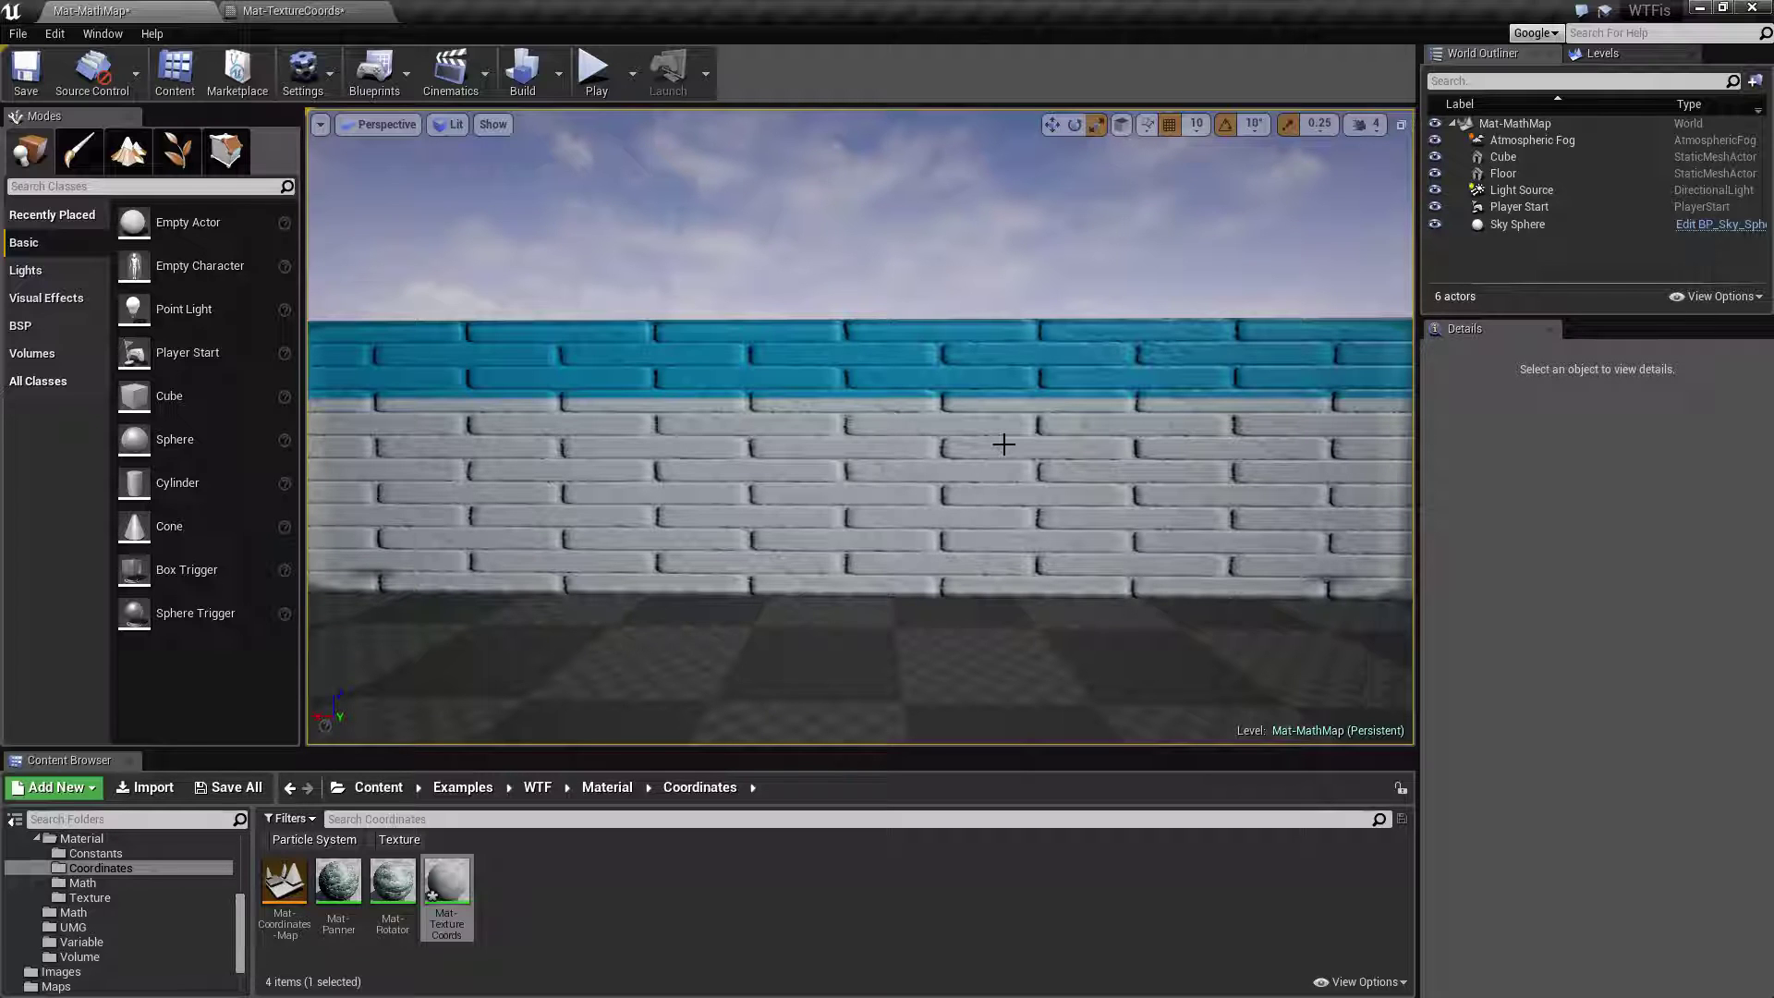
mouse_move(1116, 447)
right_mouse_down()
mouse_move(1086, 447)
mouse_move(1144, 449)
mouse_move(1113, 449)
right_mouse_up()
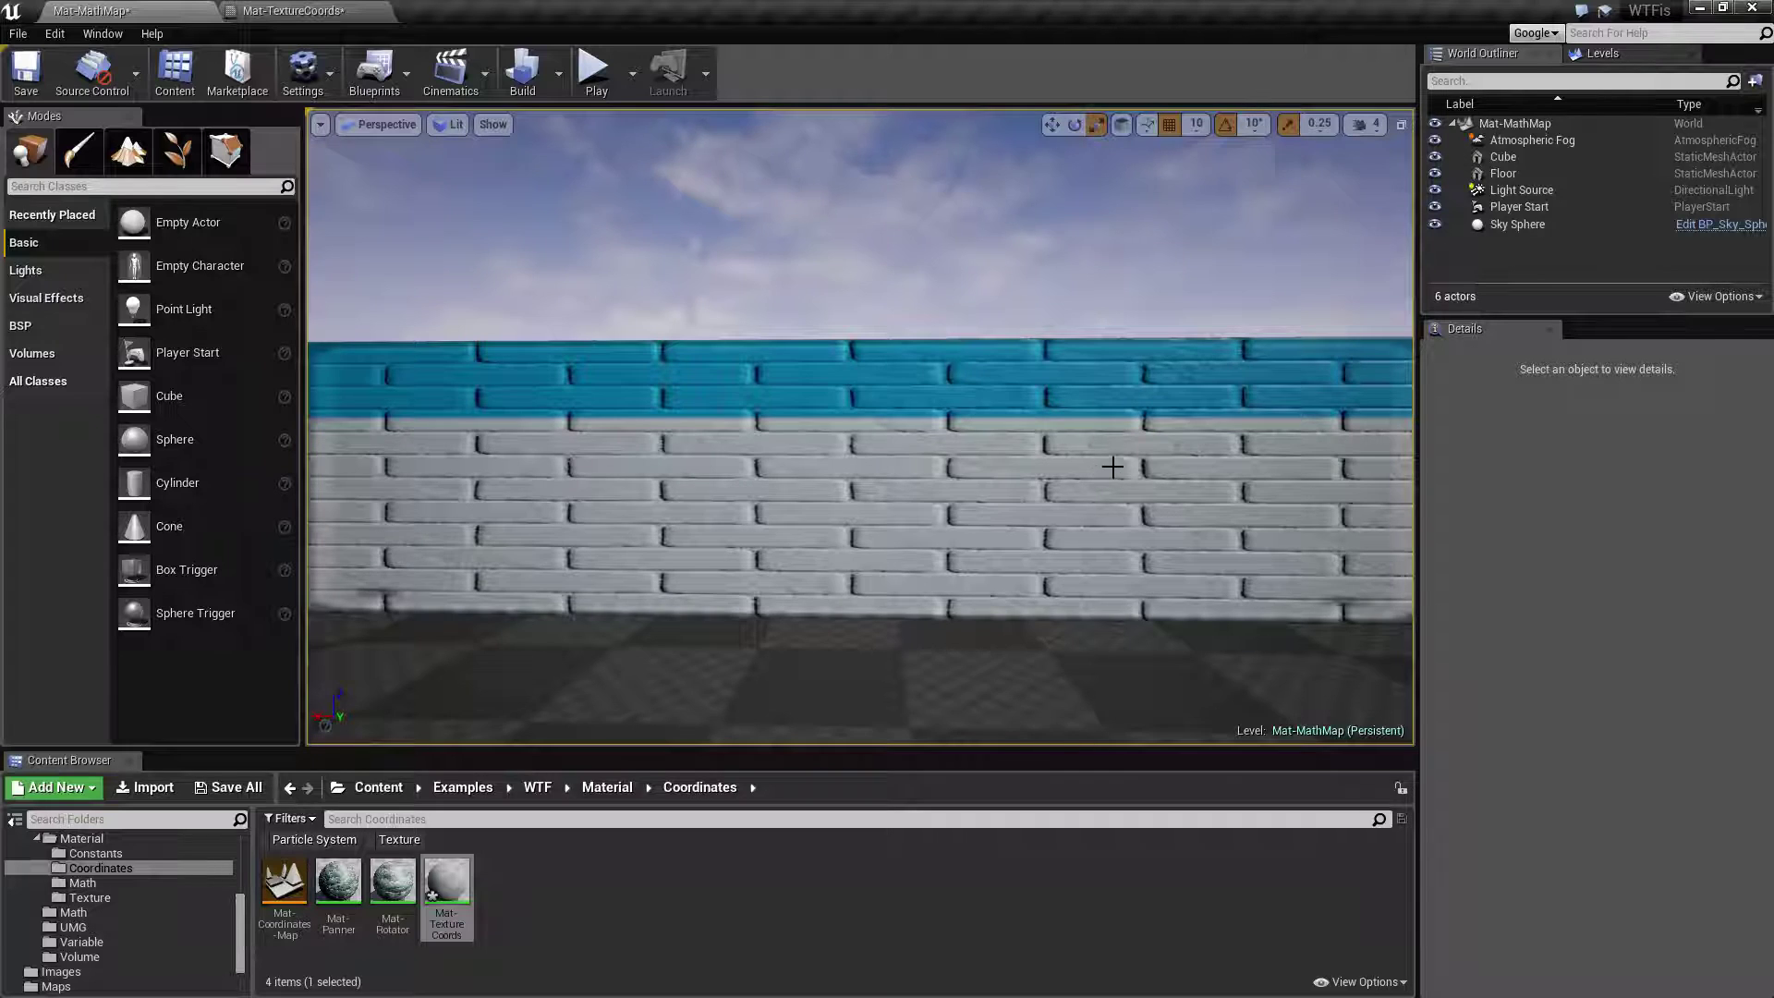
mouse_move(1112, 467)
right_mouse_down()
mouse_move(1025, 466)
mouse_move(1145, 461)
mouse_move(1129, 467)
right_mouse_up()
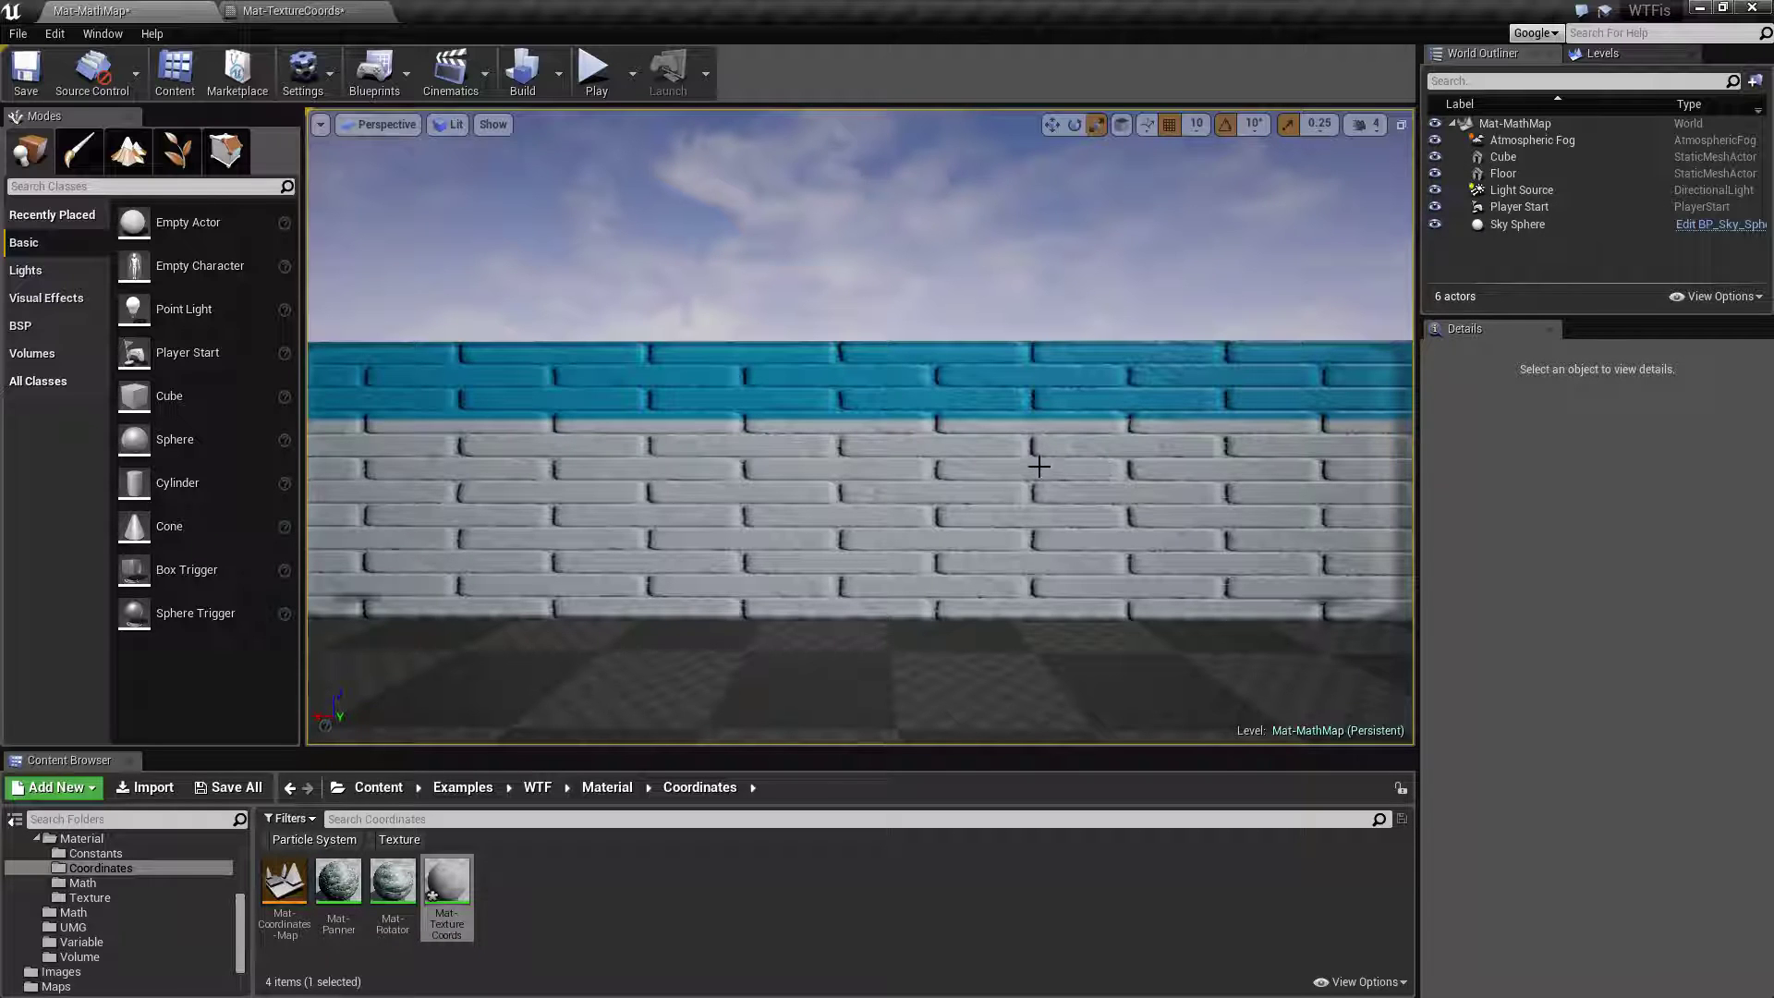
mouse_move(1034, 459)
right_mouse_down()
mouse_move(980, 459)
mouse_move(1020, 460)
right_mouse_up()
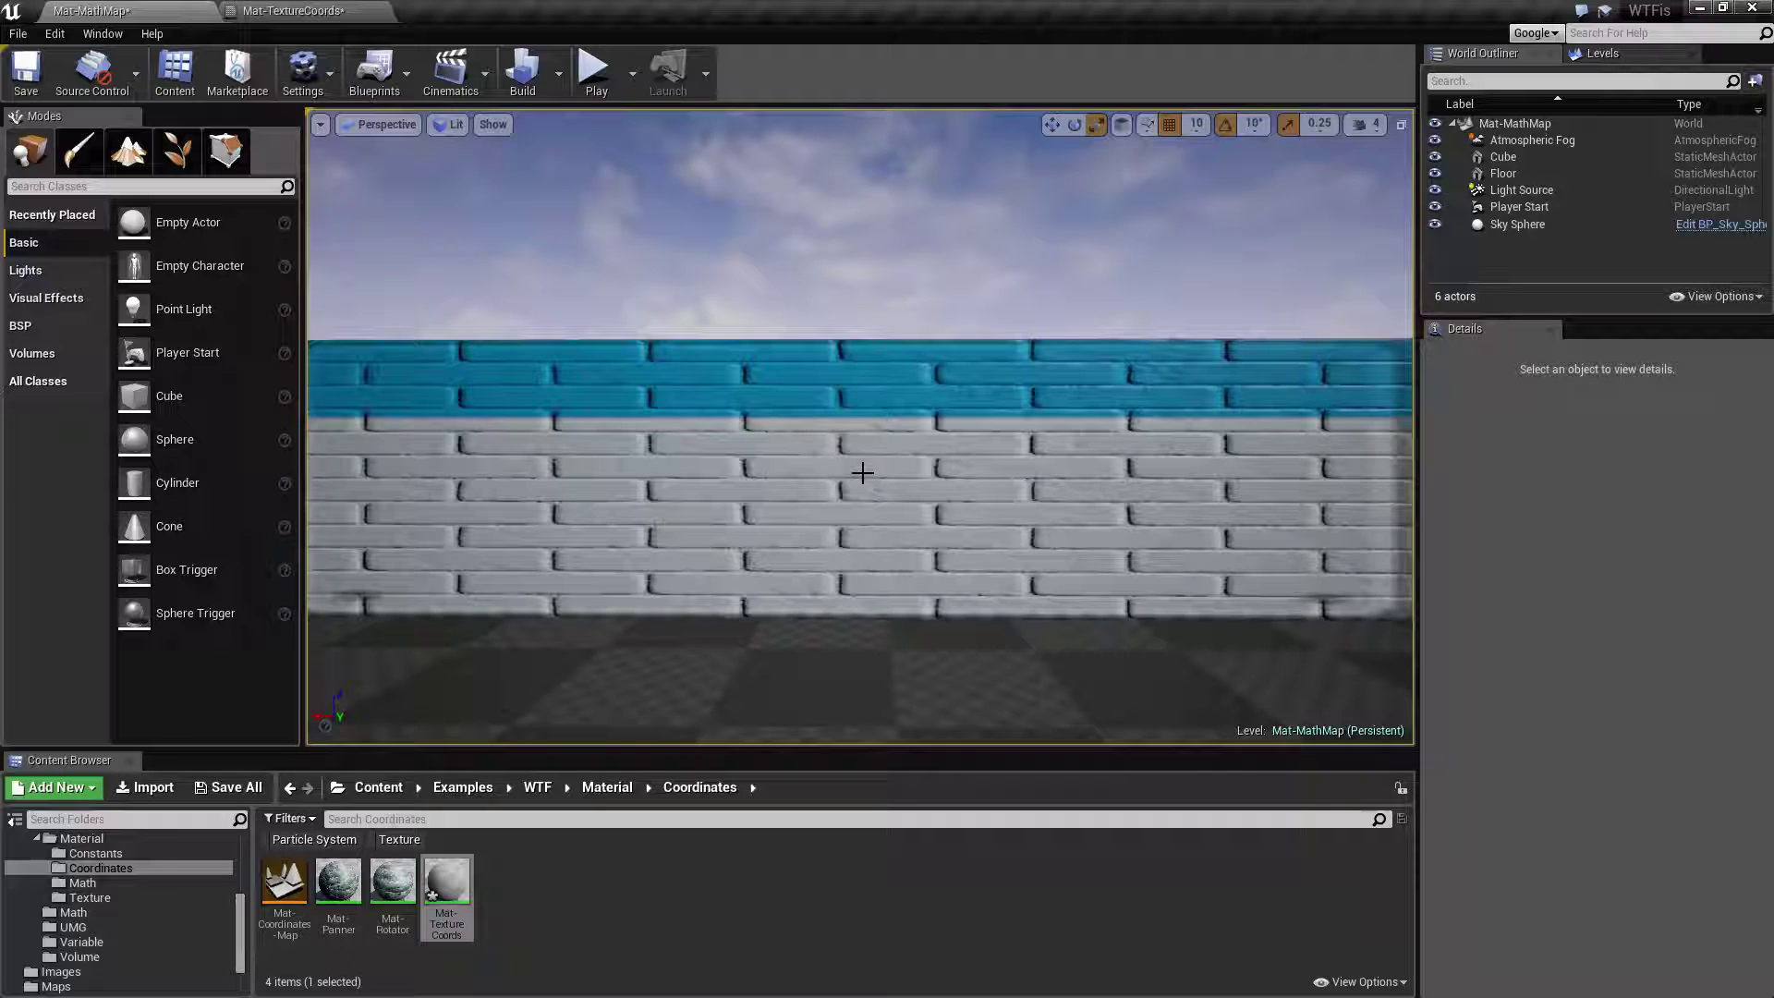
right_click_drag(976, 482, 933, 483)
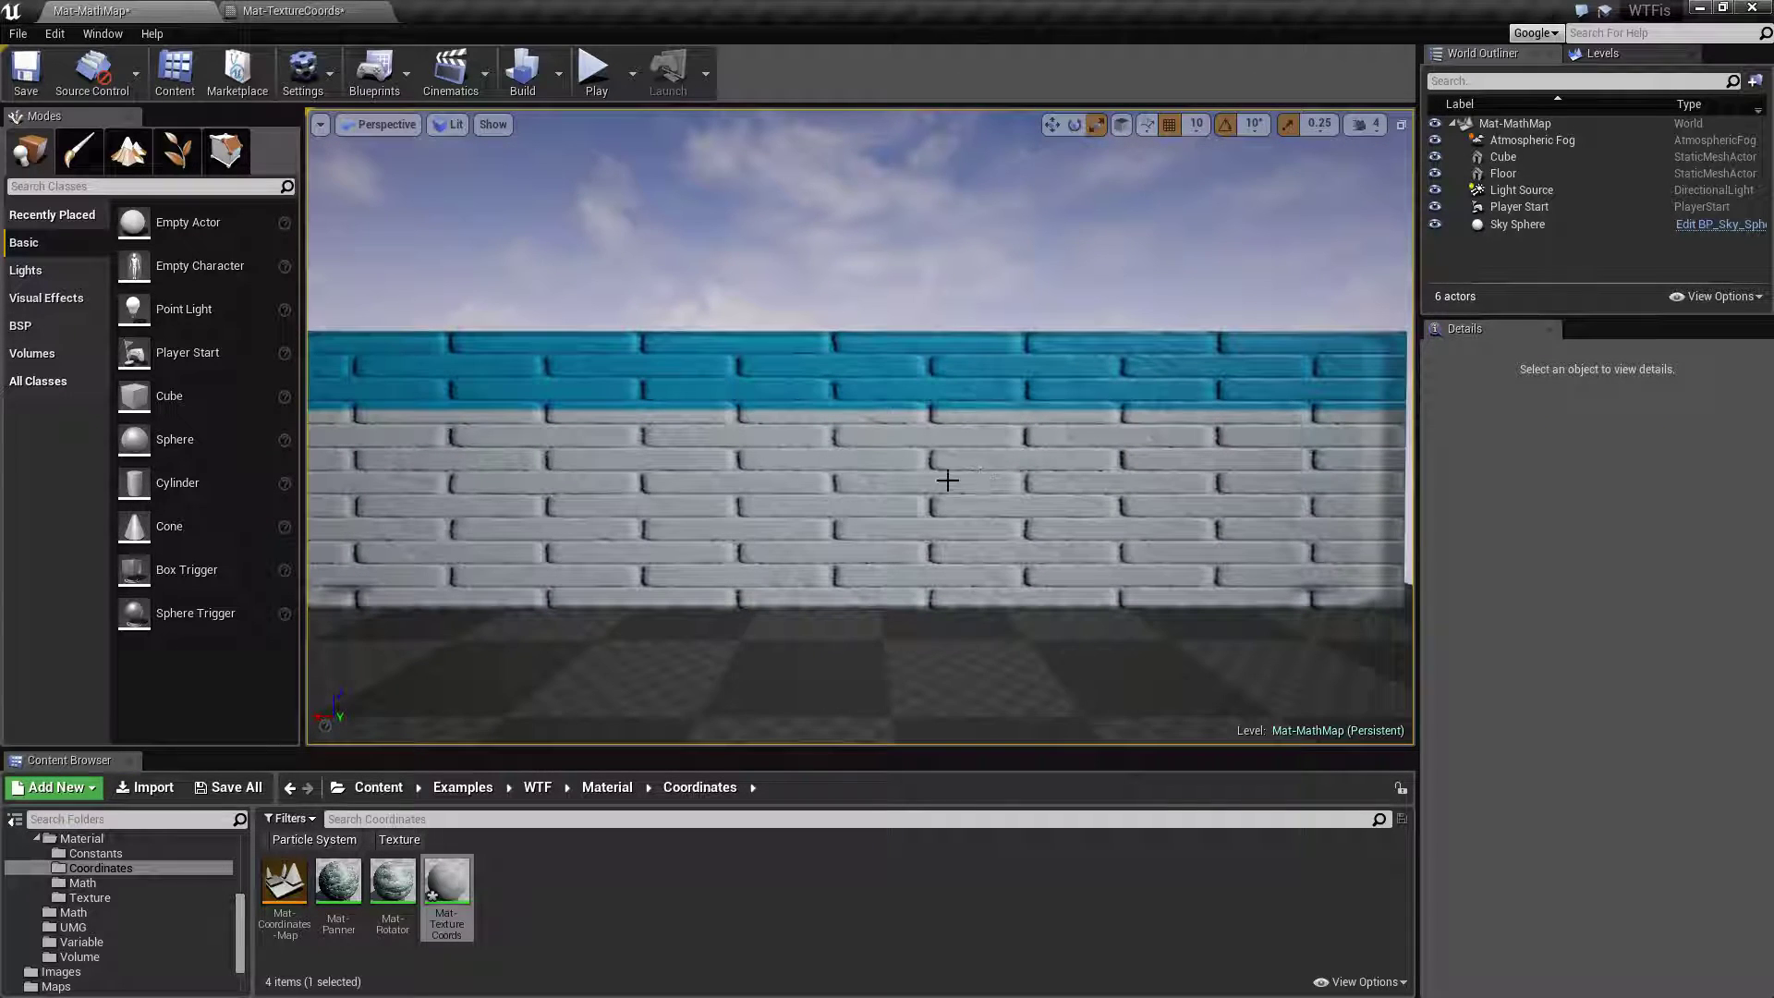
Switch to the Mat-TextureCoords material graph and select the unconnected TexCoord node.
left_click(293, 10)
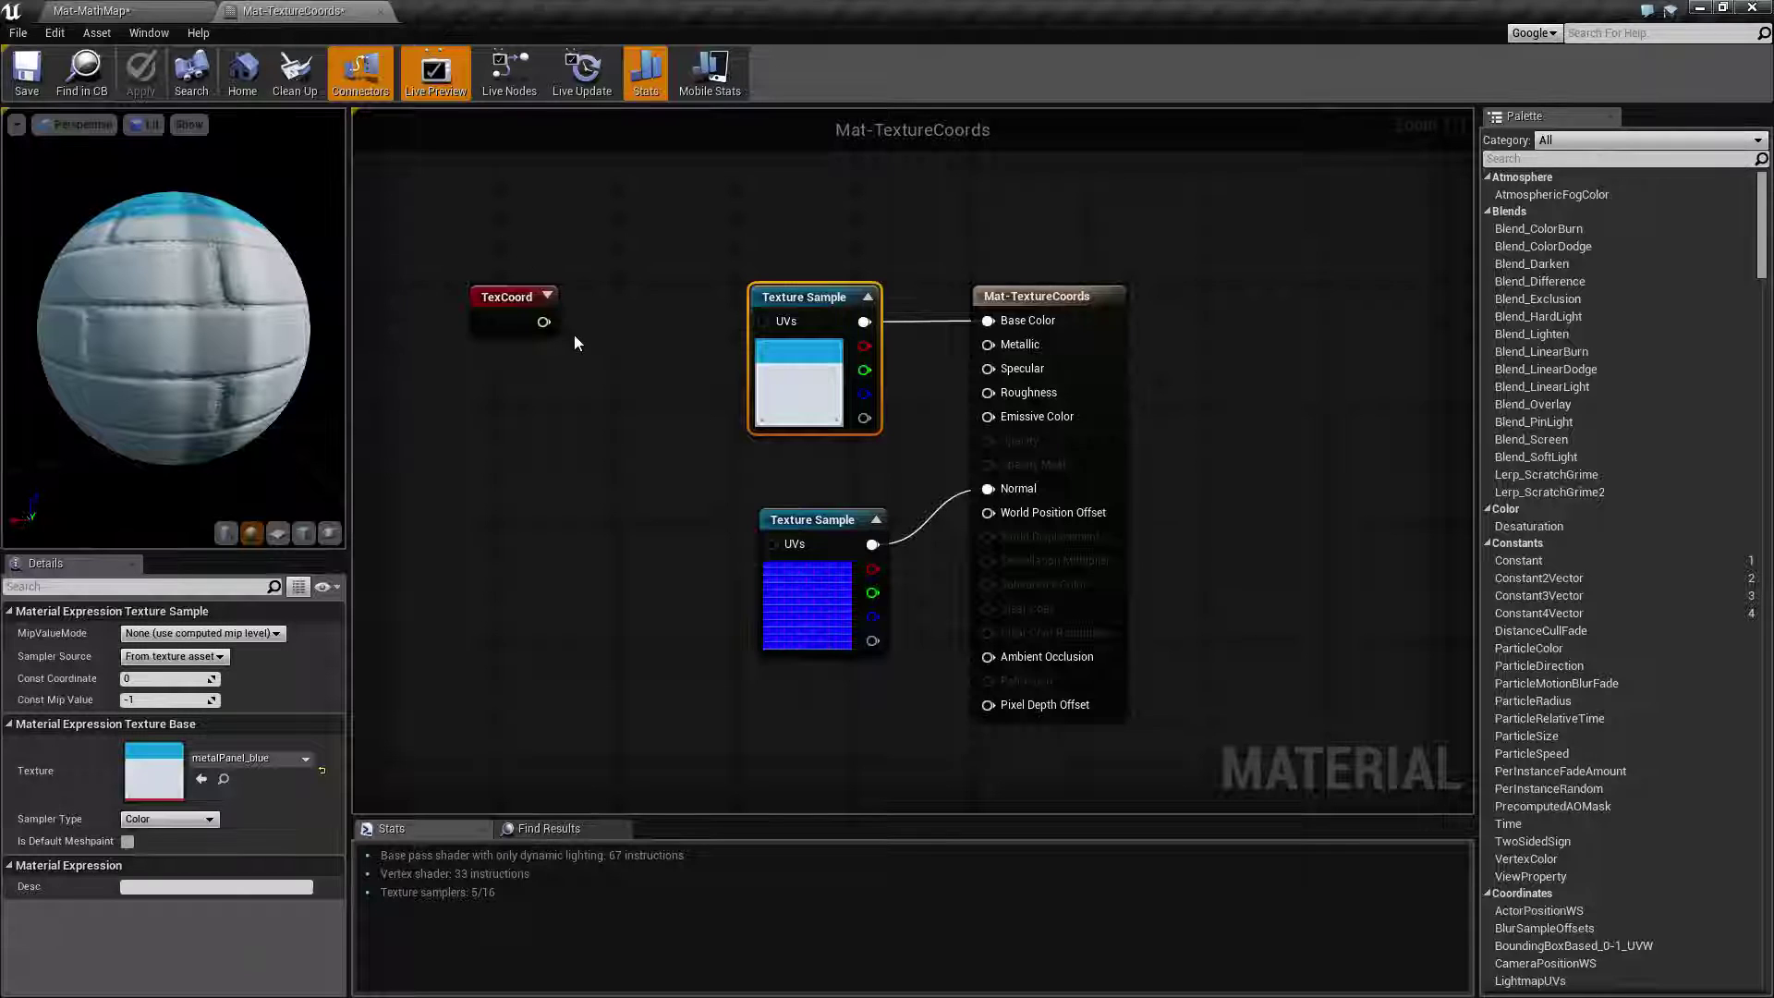
right_click_drag(582, 336, 813, 403)
right_click_drag(760, 467, 792, 443)
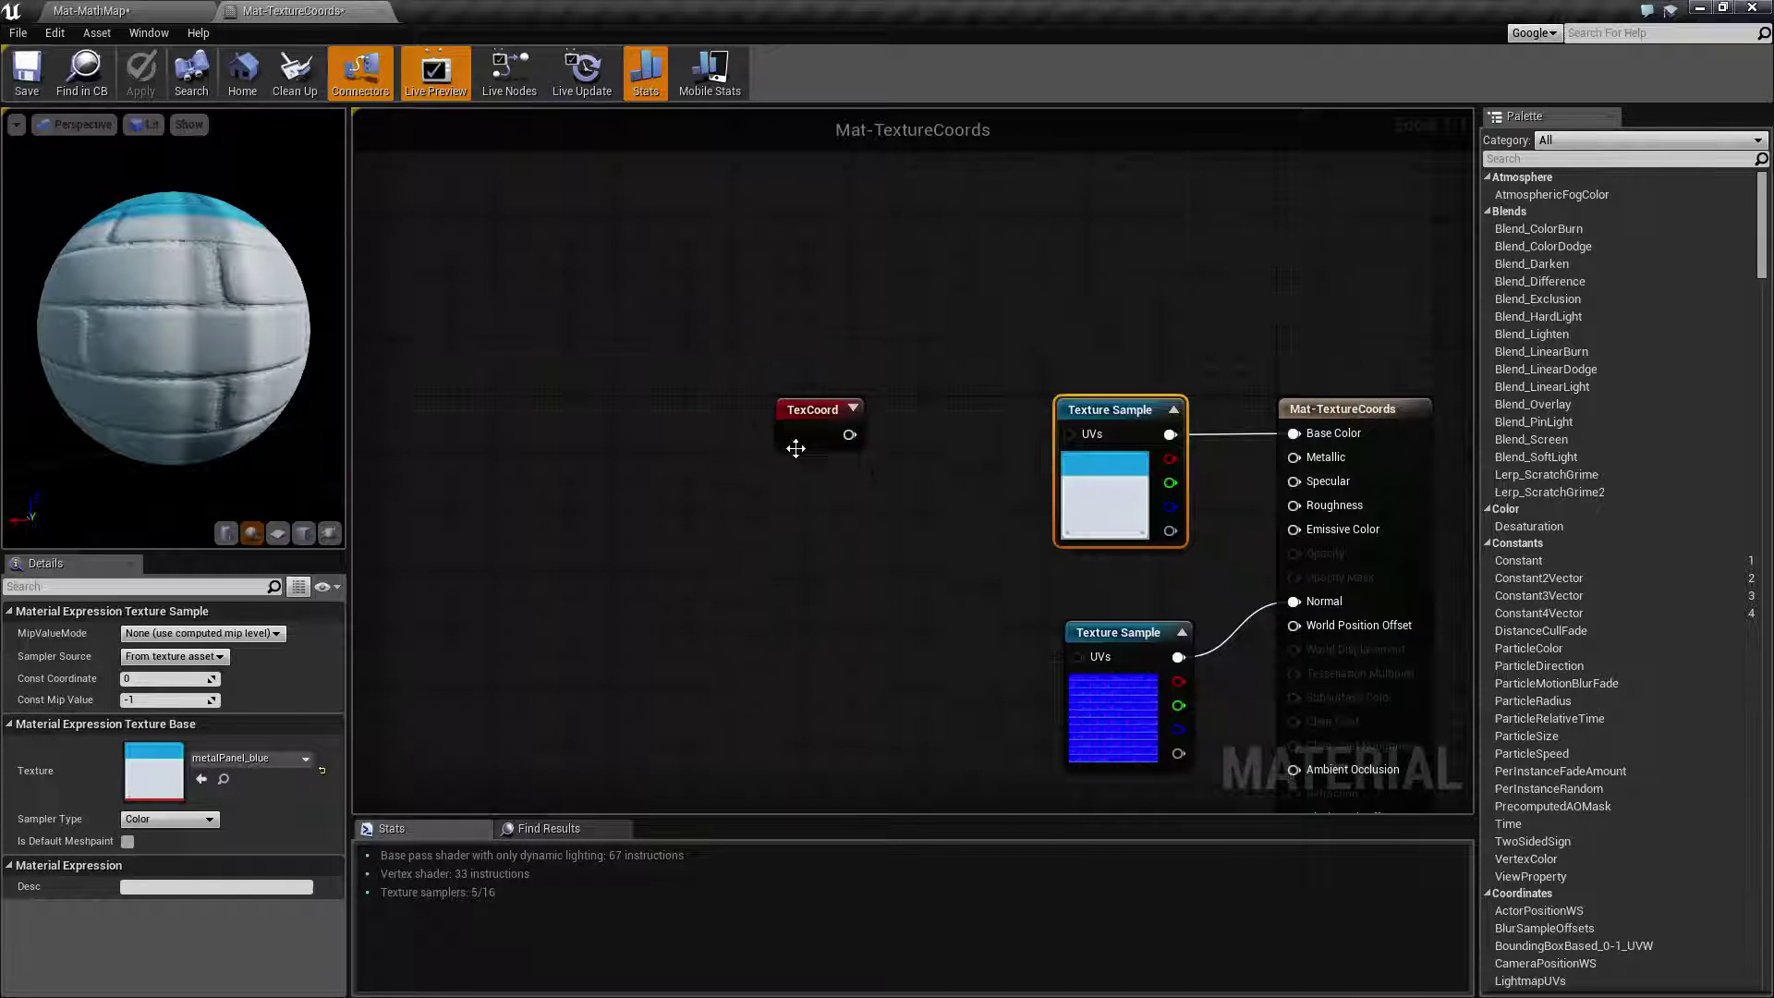
left_click(792, 411)
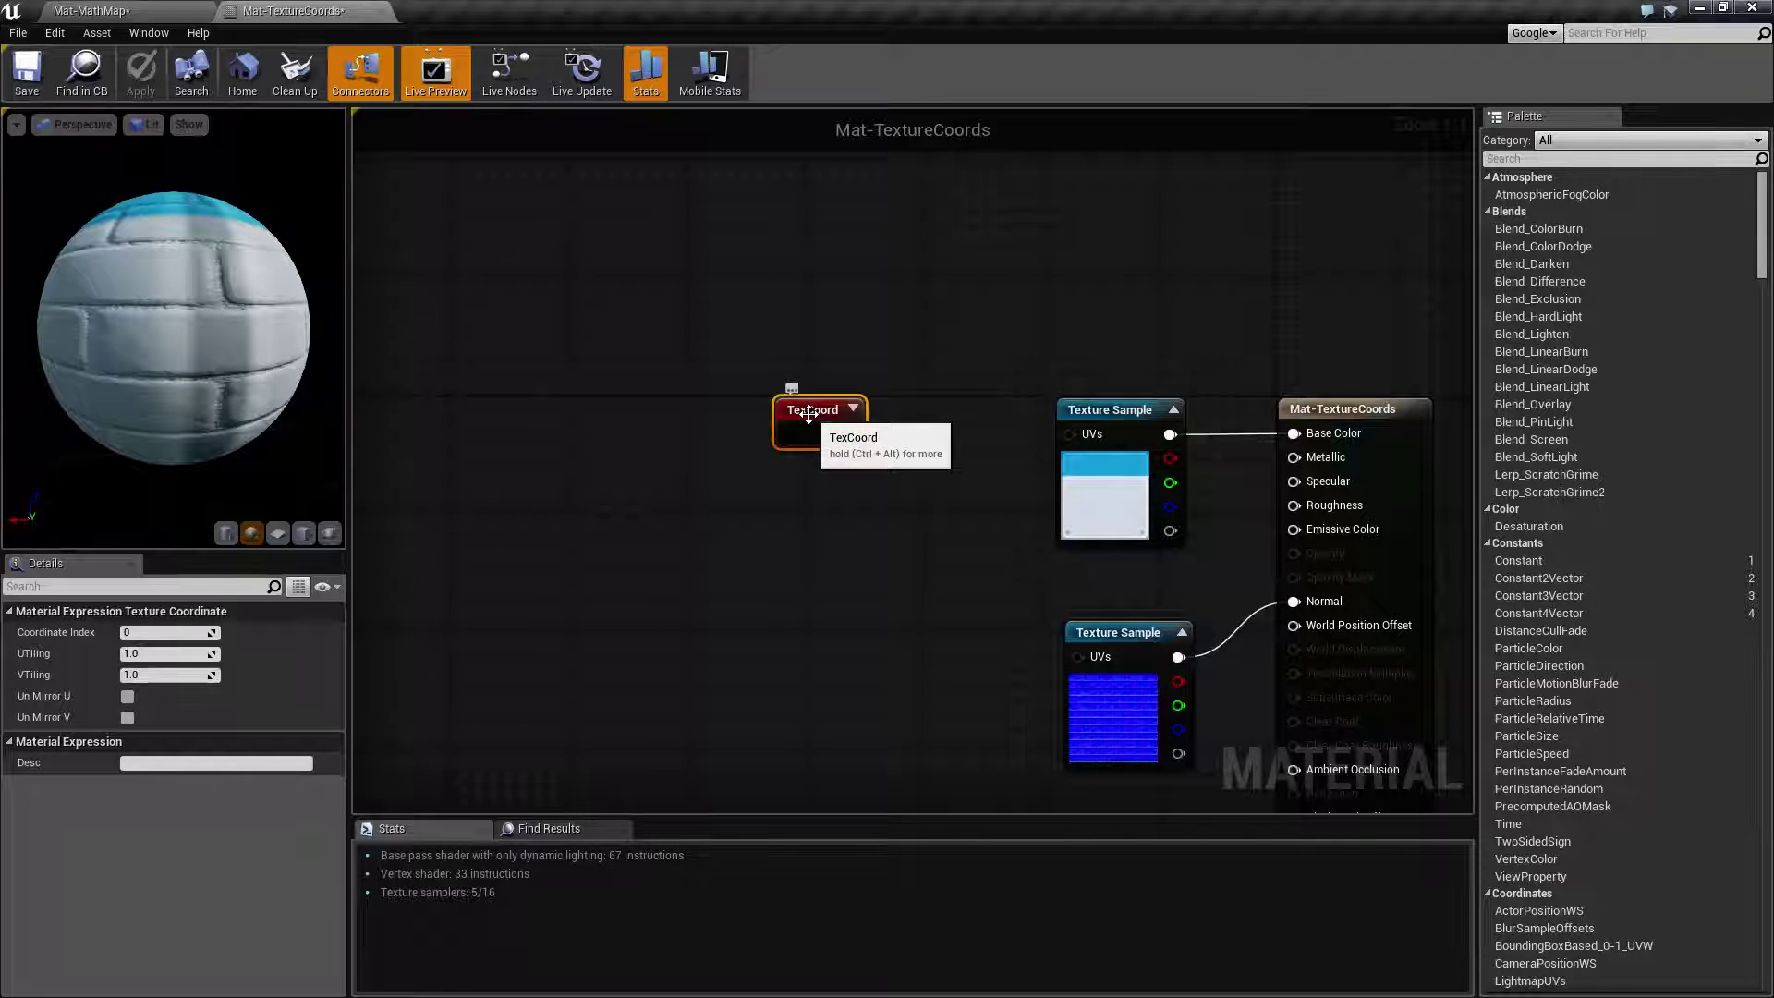
Add a second TextureCoordinate node in the empty graph area above the existing TexCoord node.
right_click(739, 242)
type("texcoor")
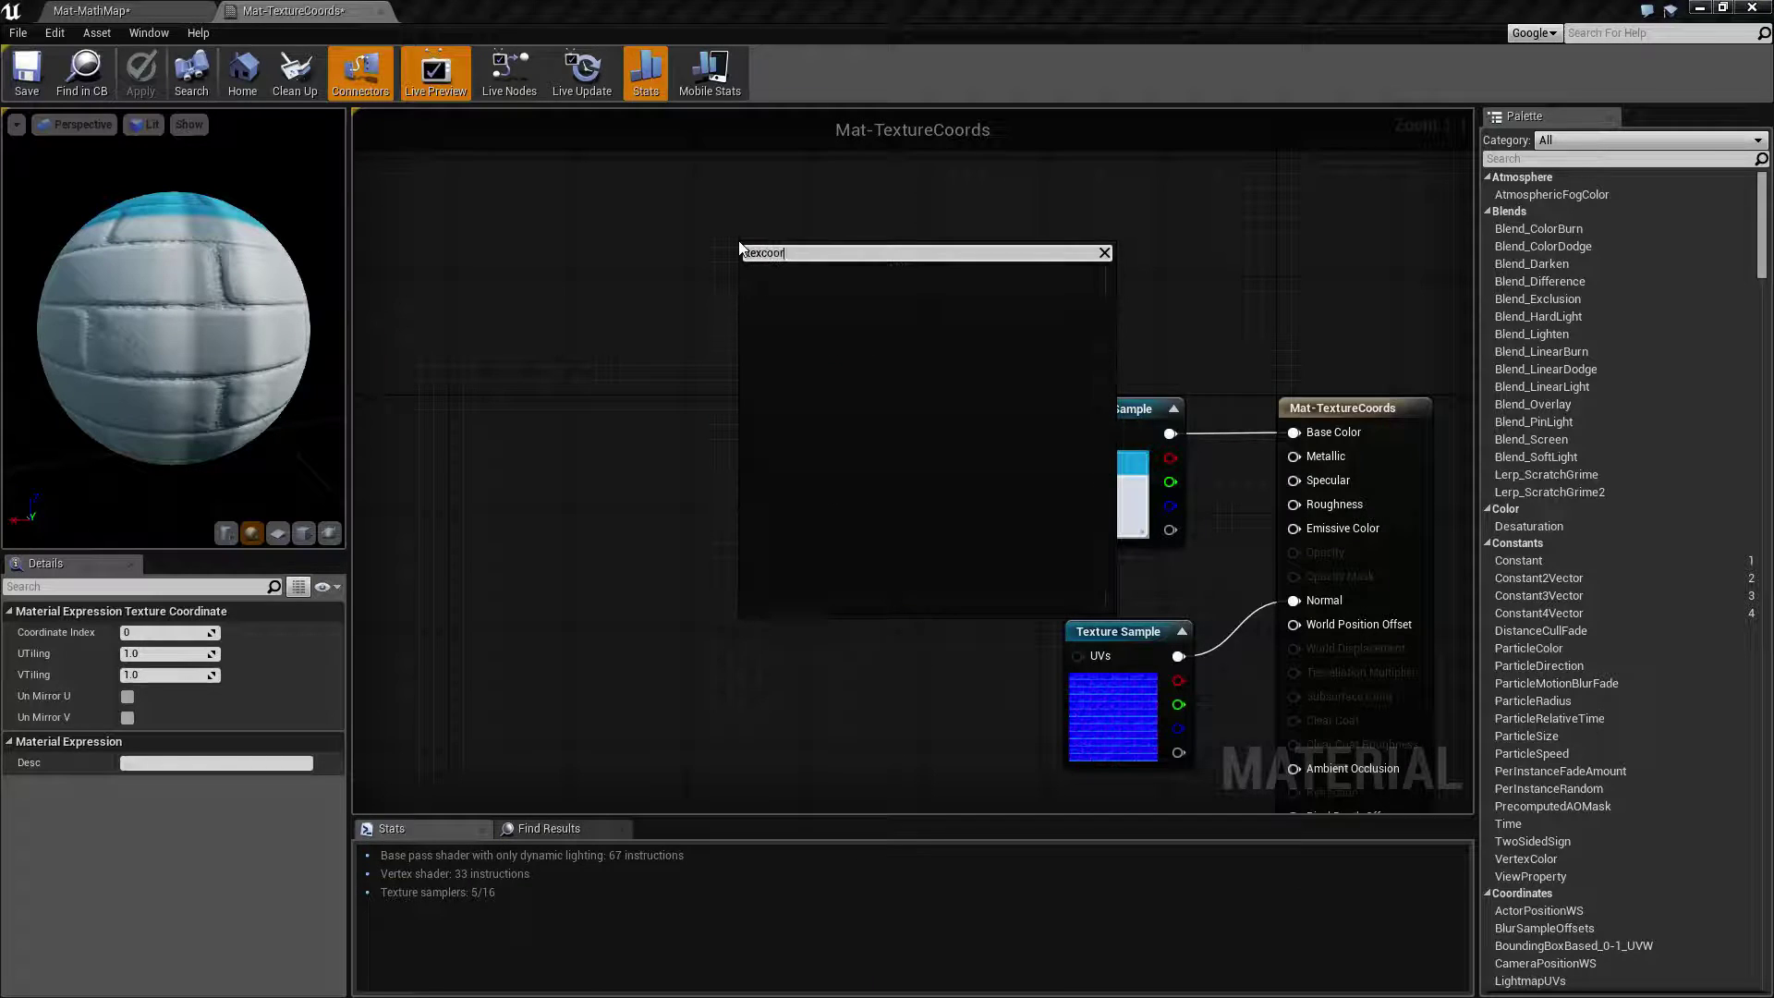
type("d")
key("BackSpace")
key("BackSpace")
key("BackSpace")
key("BackSpace")
key("BackSpace")
type("turecoo")
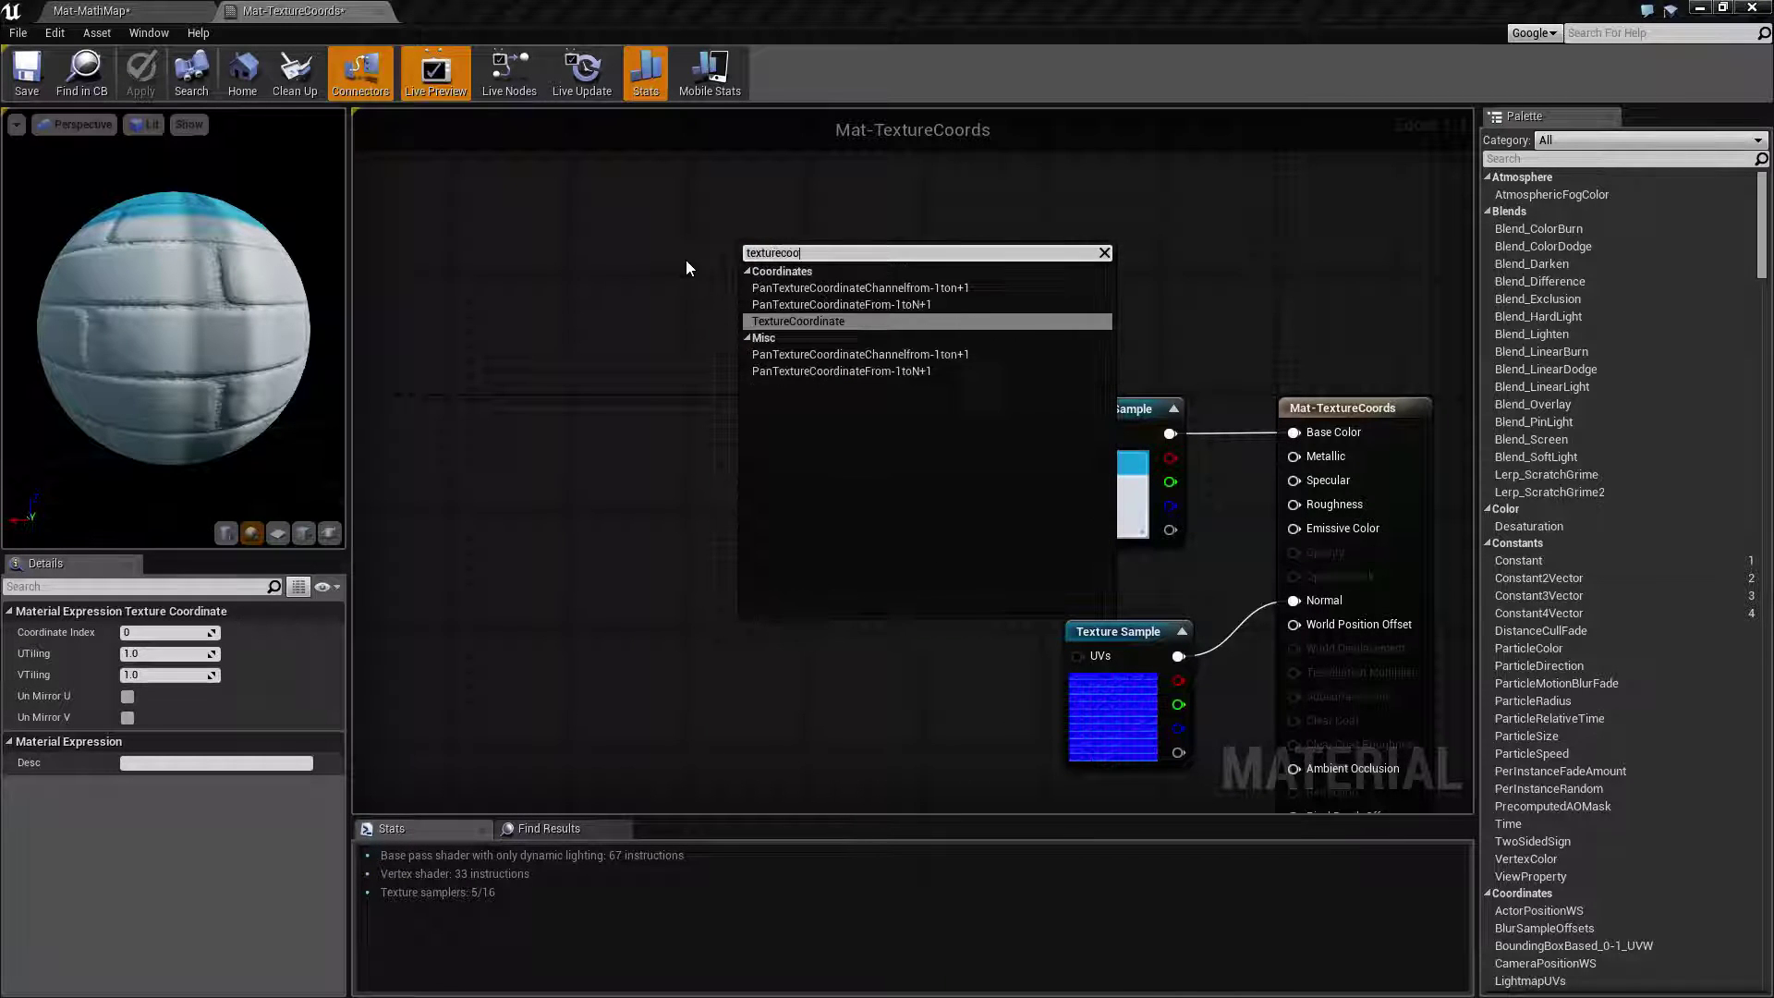
type("rd")
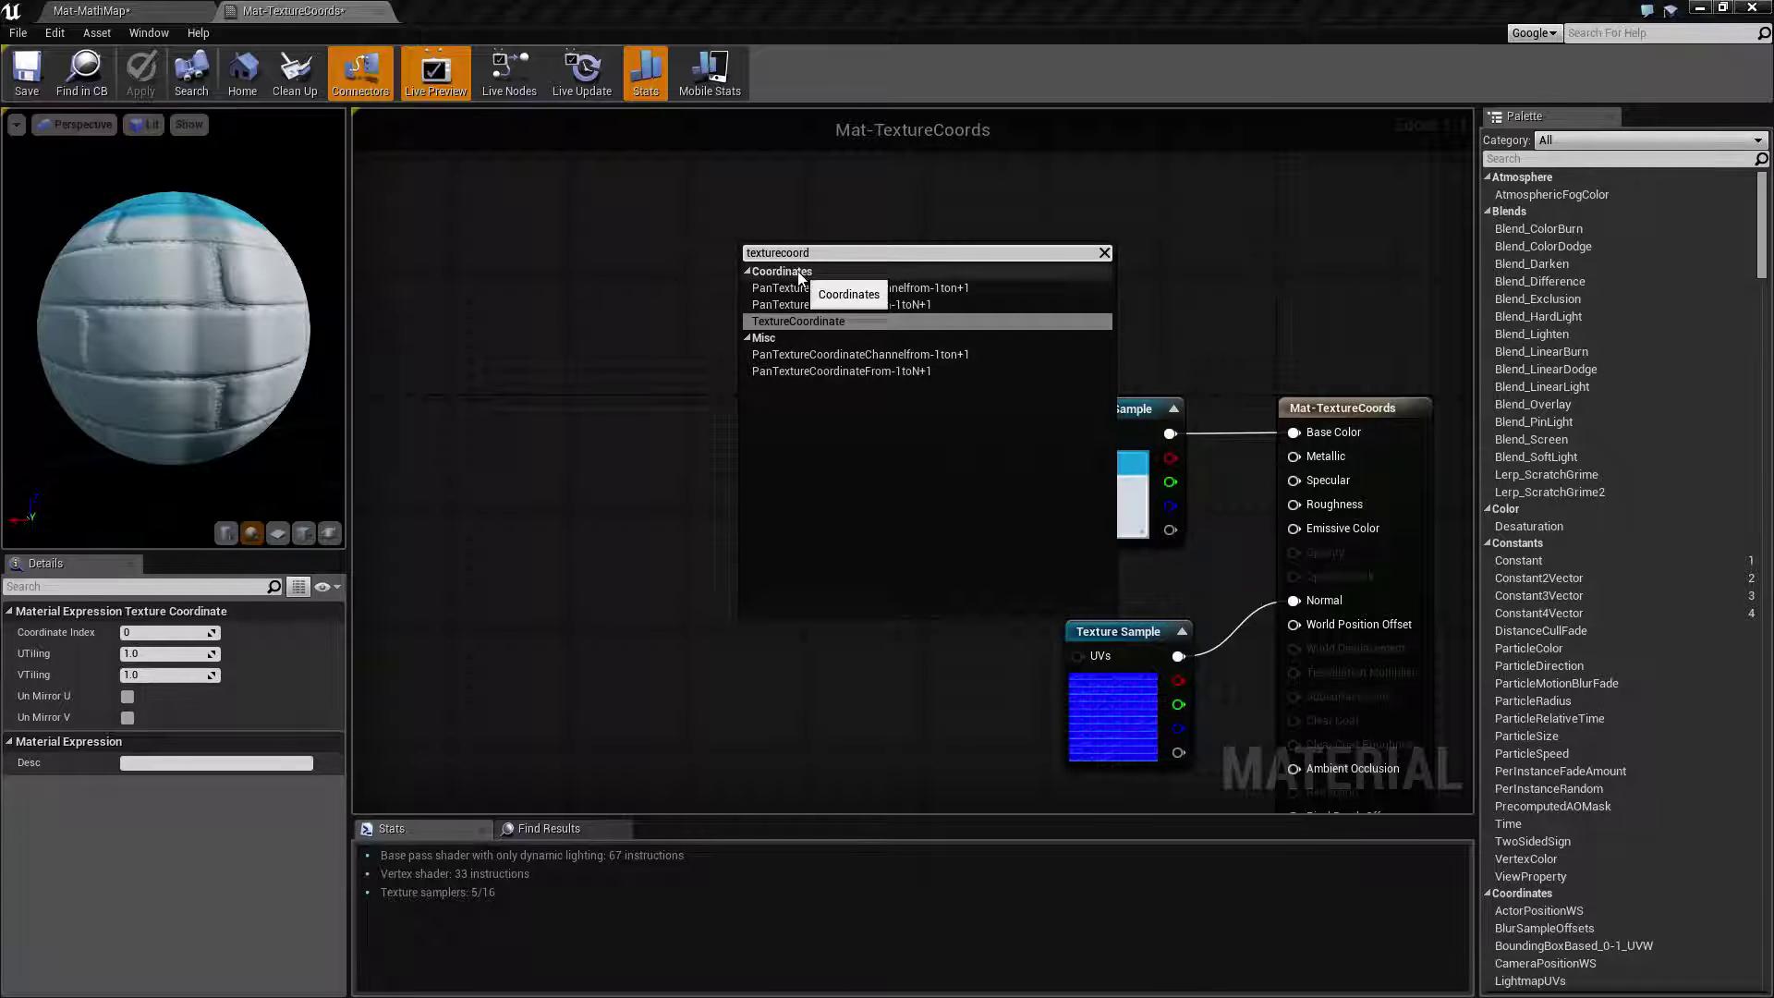
left_click(806, 321)
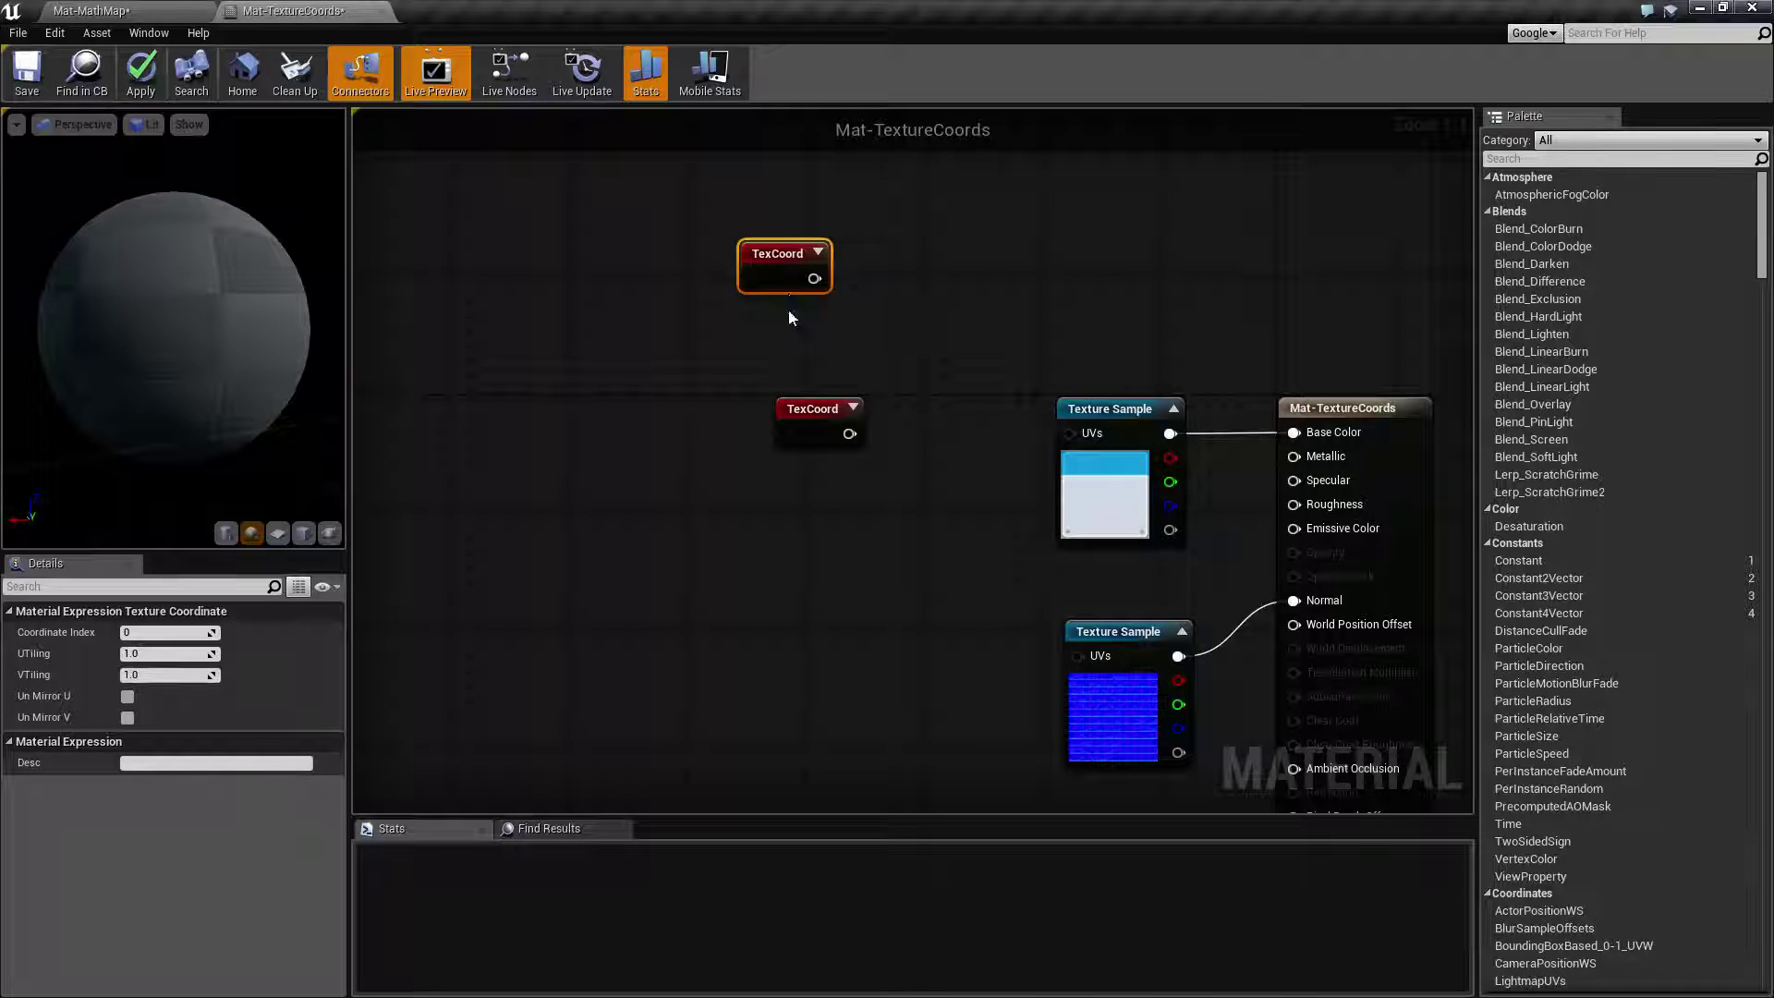
Delete the extra upper TexCoord node from the material graph.
left_click(813, 435)
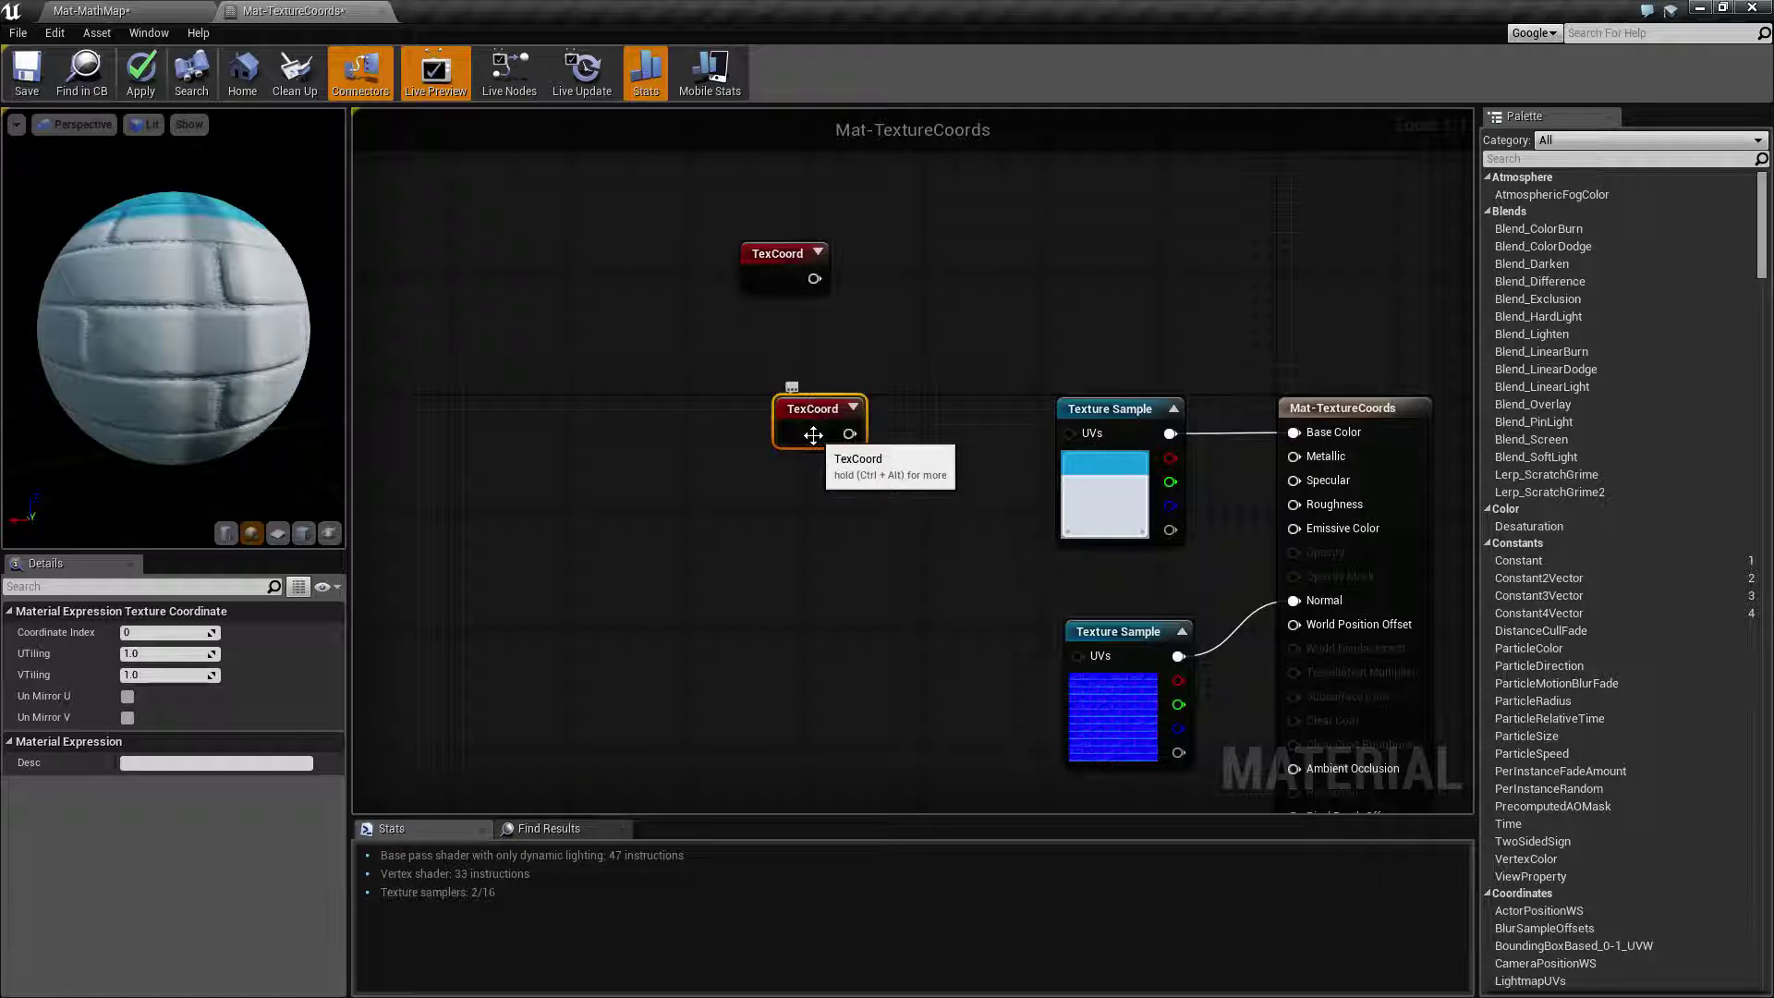
left_click(774, 259)
key("Delete")
Examine the remaining TexCoord node's settings, including its coordinate index and U and V tiling.
left_click(809, 409)
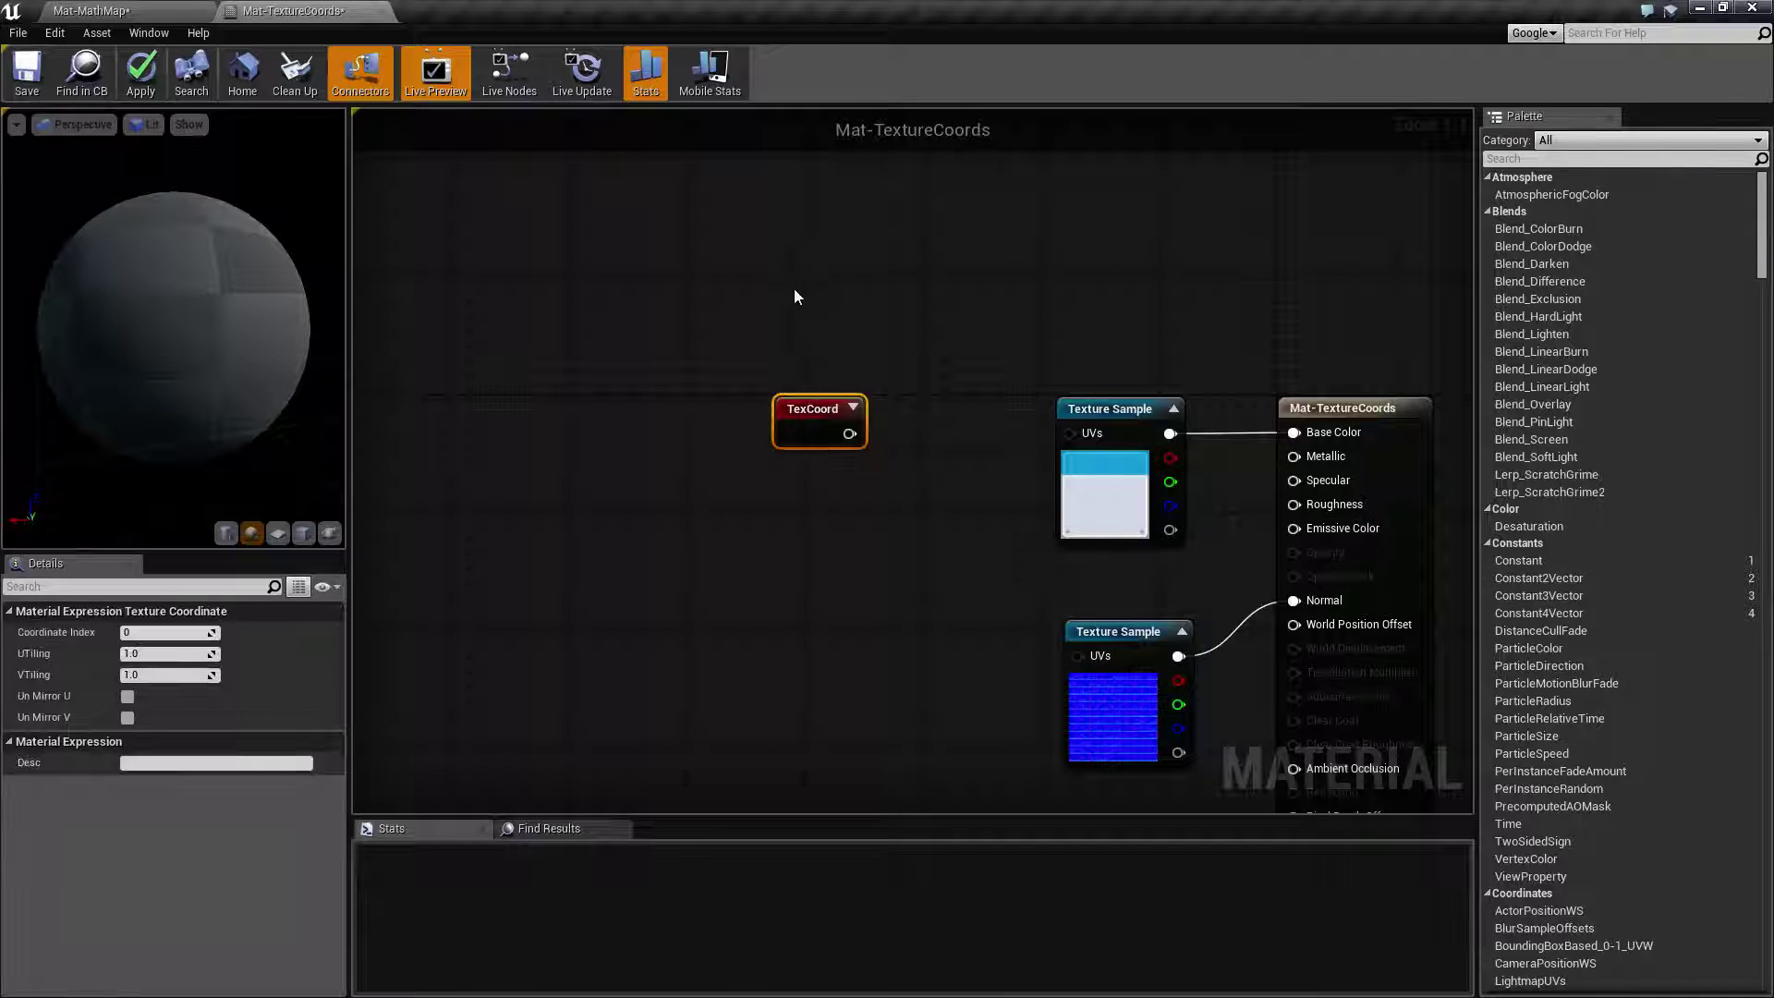
right_click_drag(795, 293, 764, 324)
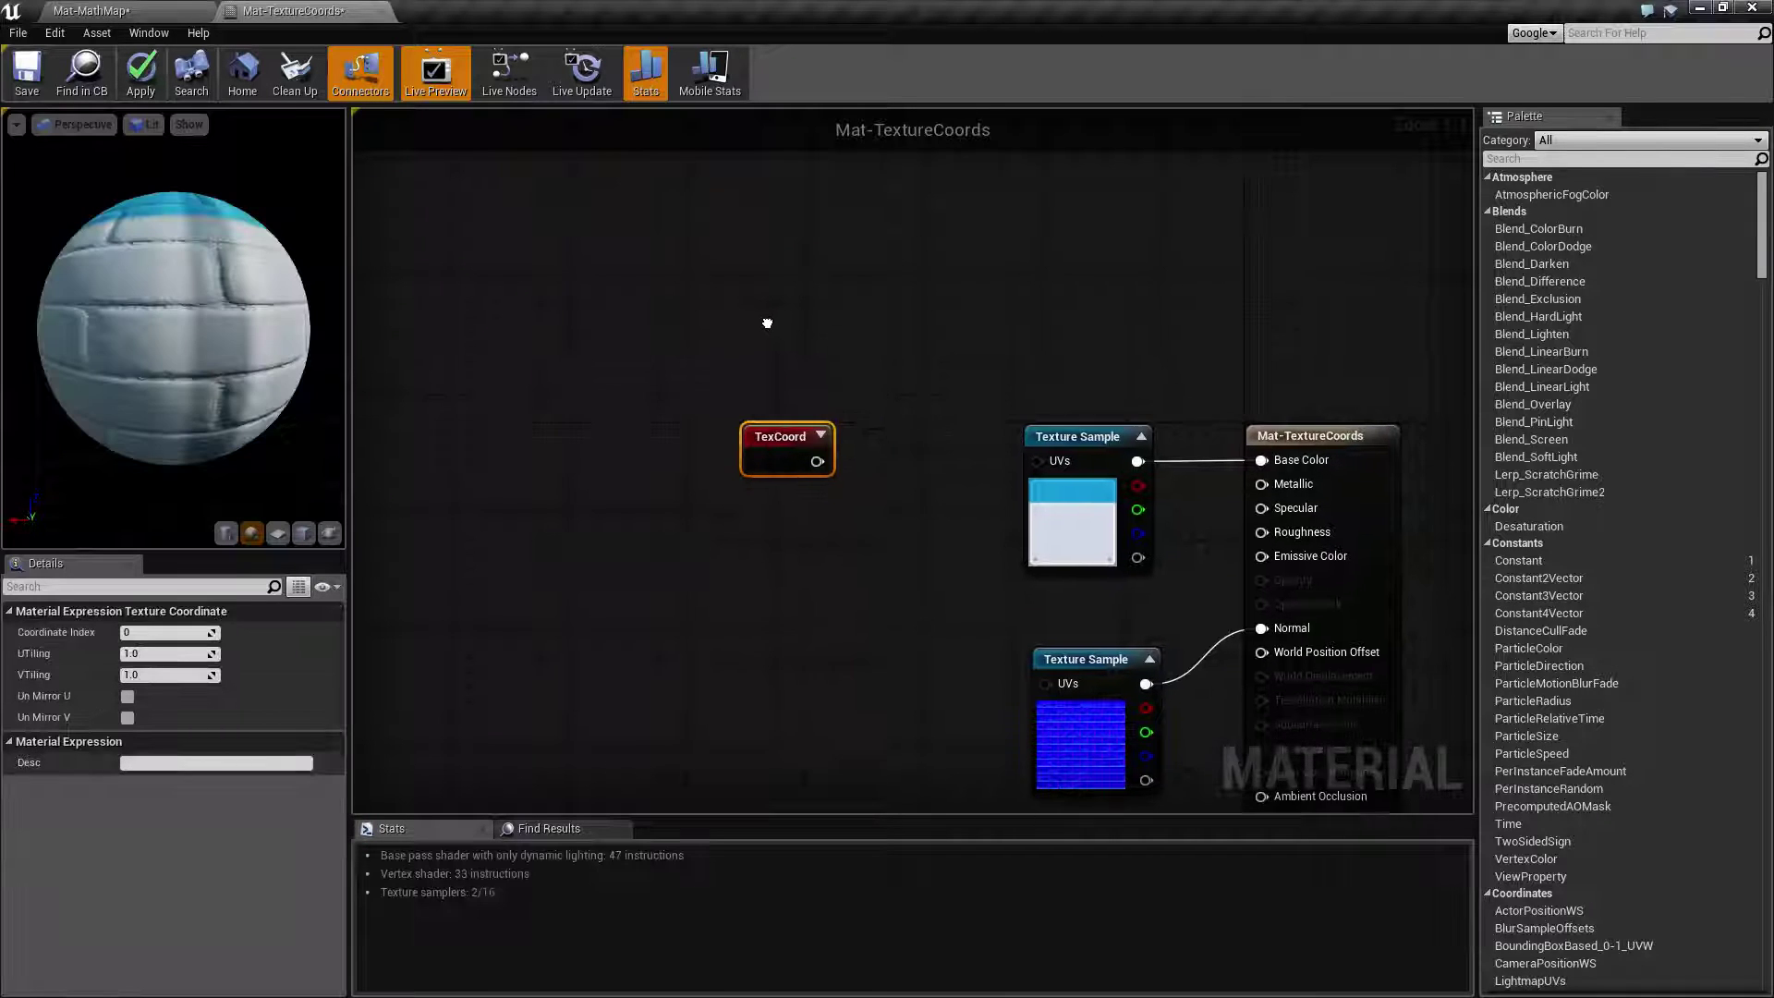
left_click(771, 399)
left_click(778, 431)
left_click(881, 394)
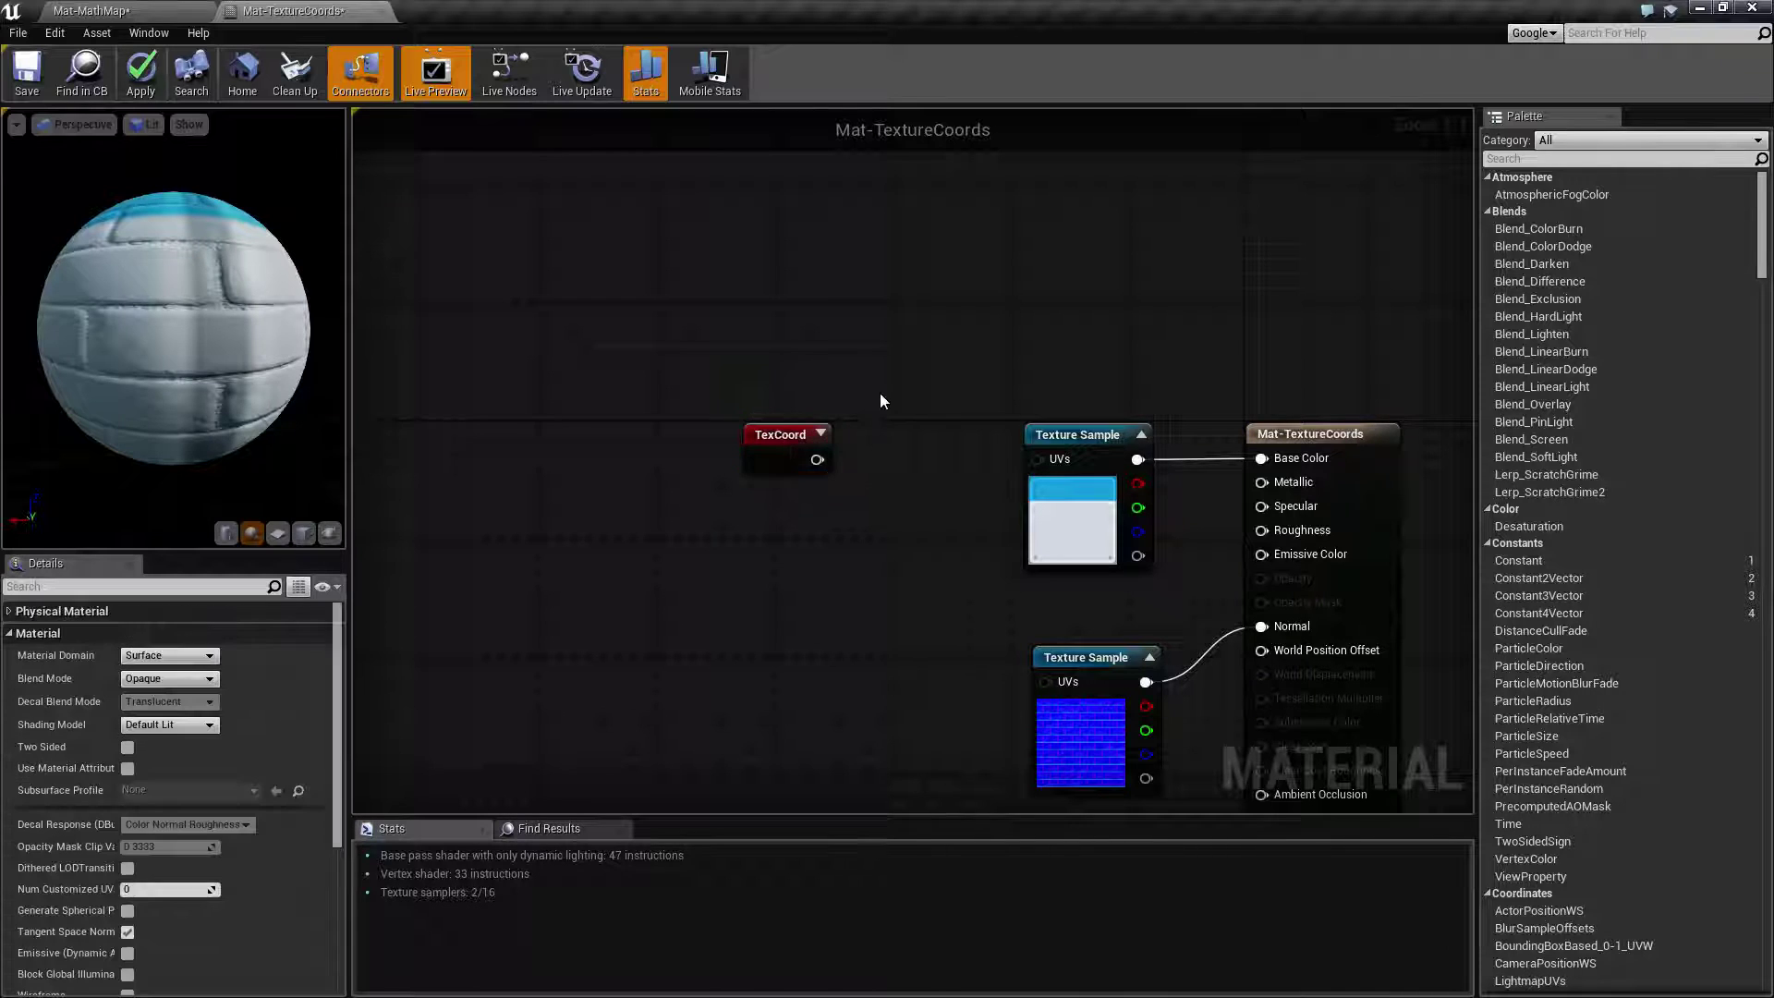
right_click_drag(879, 401, 795, 369)
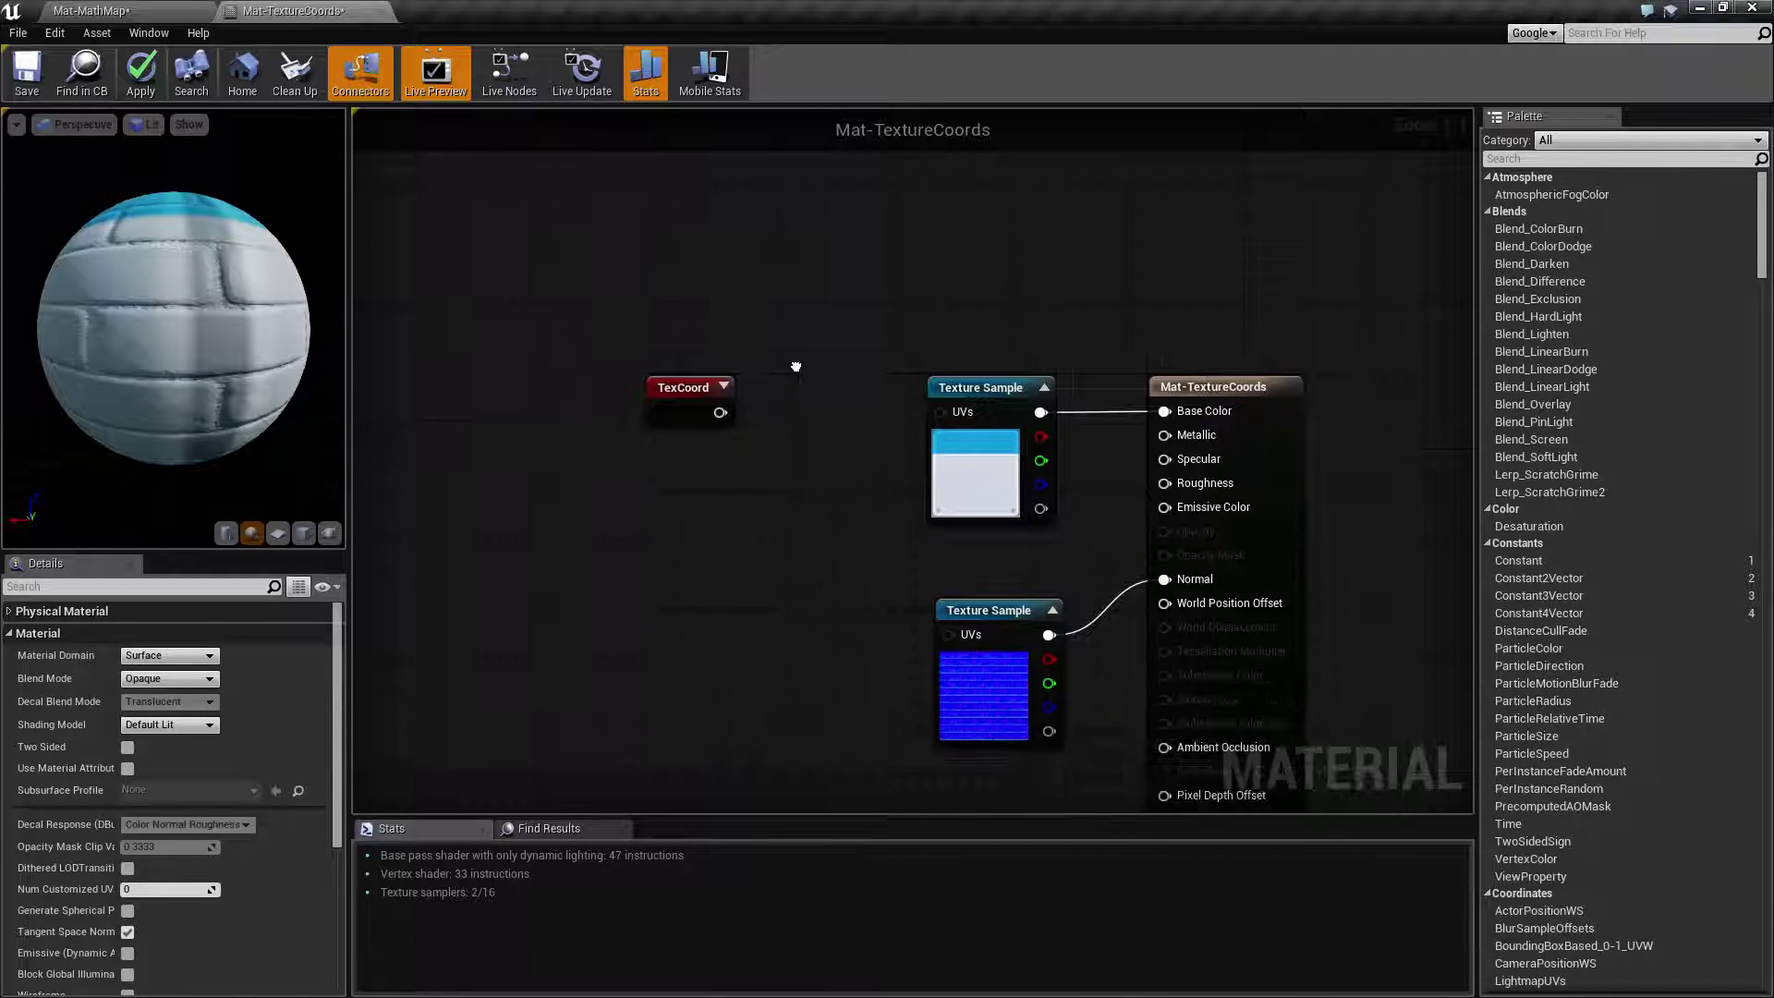
left_click(673, 380)
right_click_drag(724, 301, 742, 302)
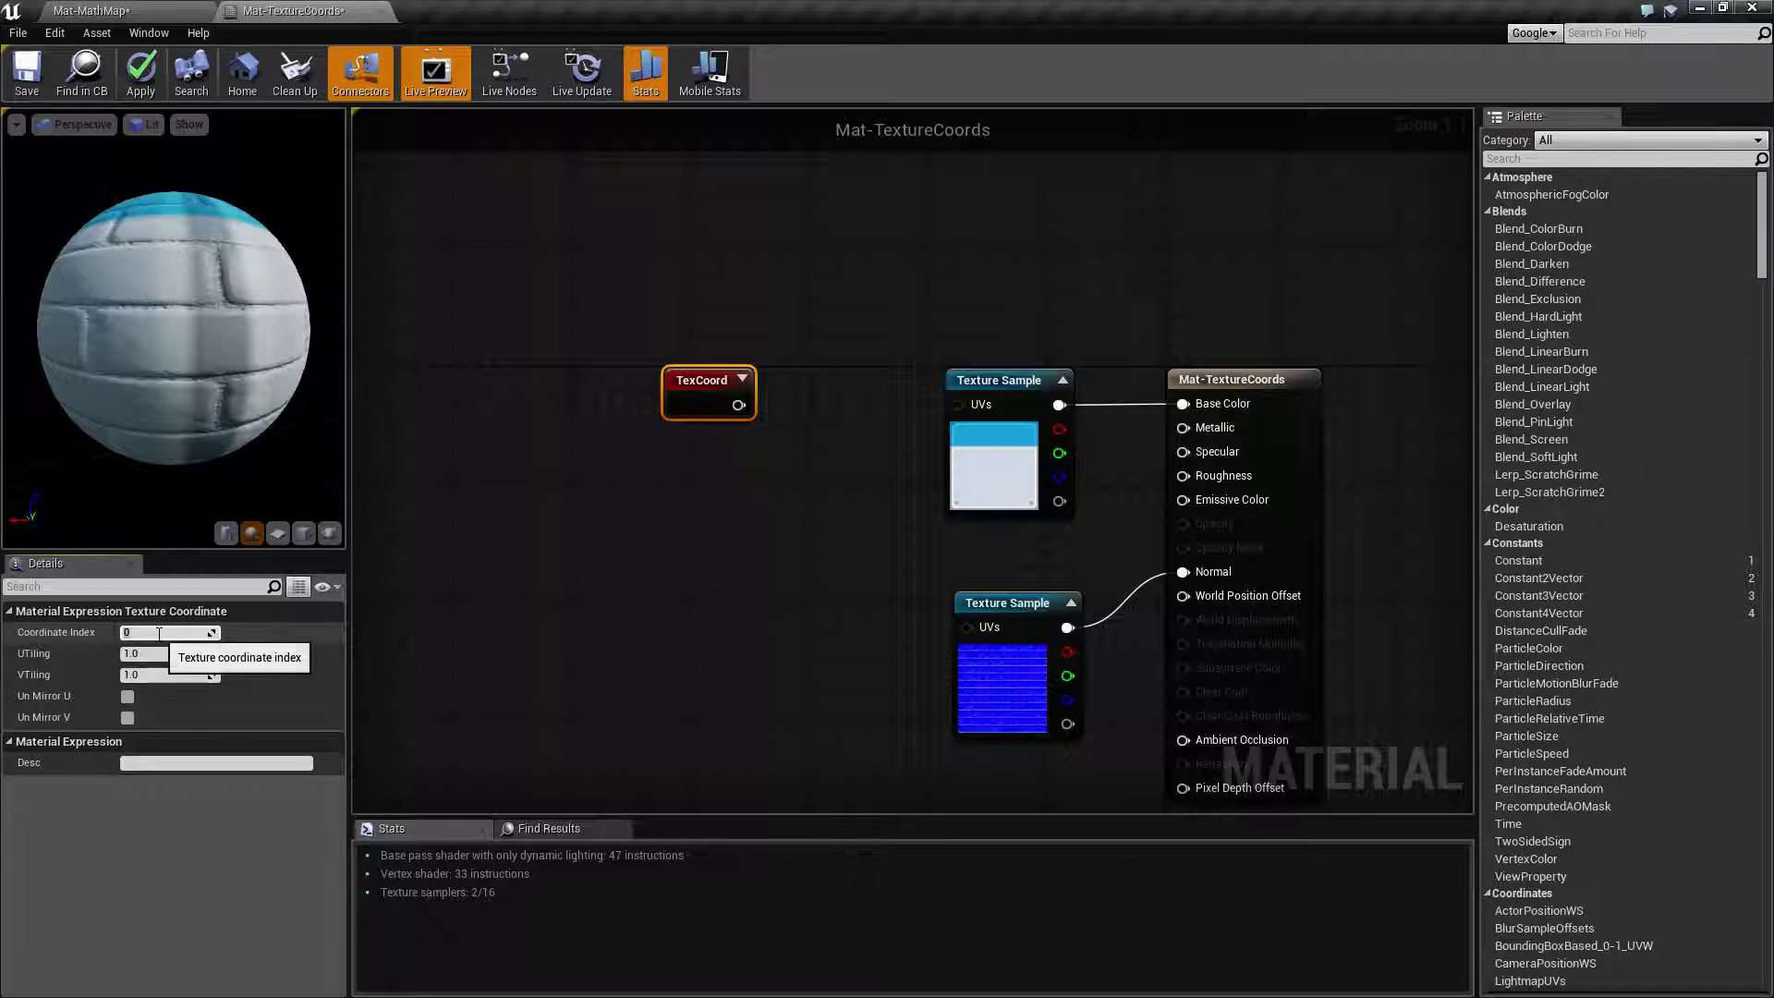
left_click(159, 633)
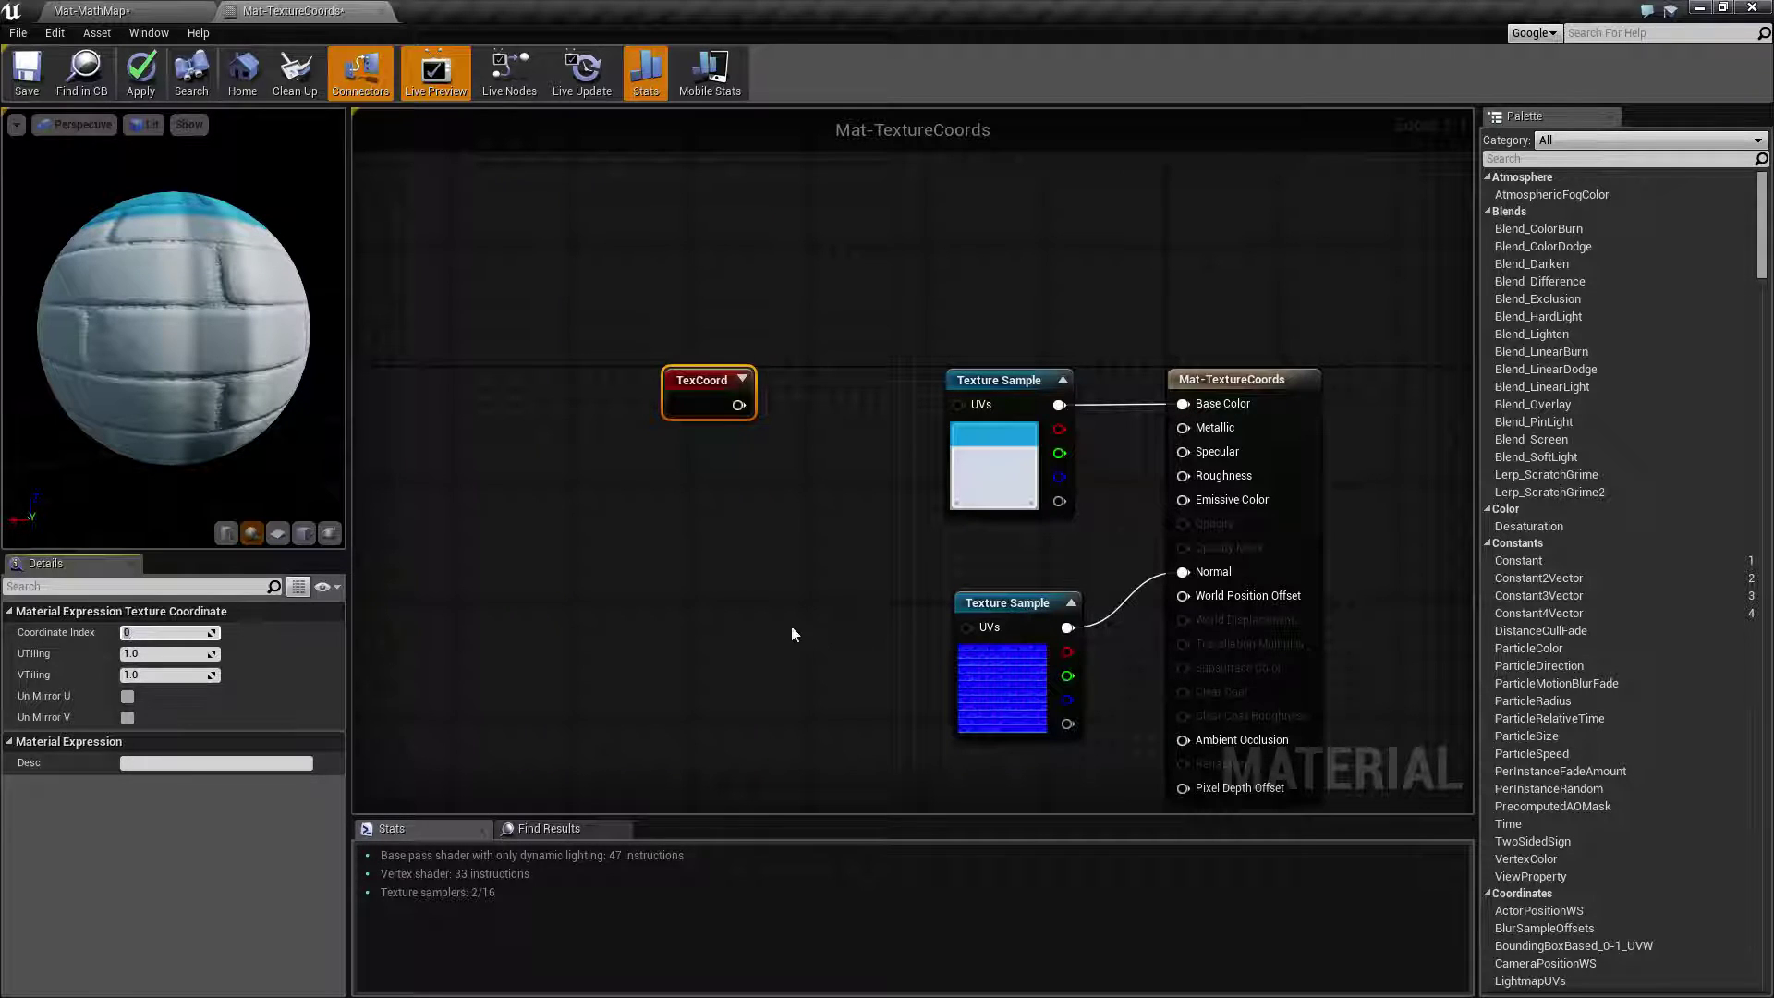
left_click(718, 581)
left_click(695, 373)
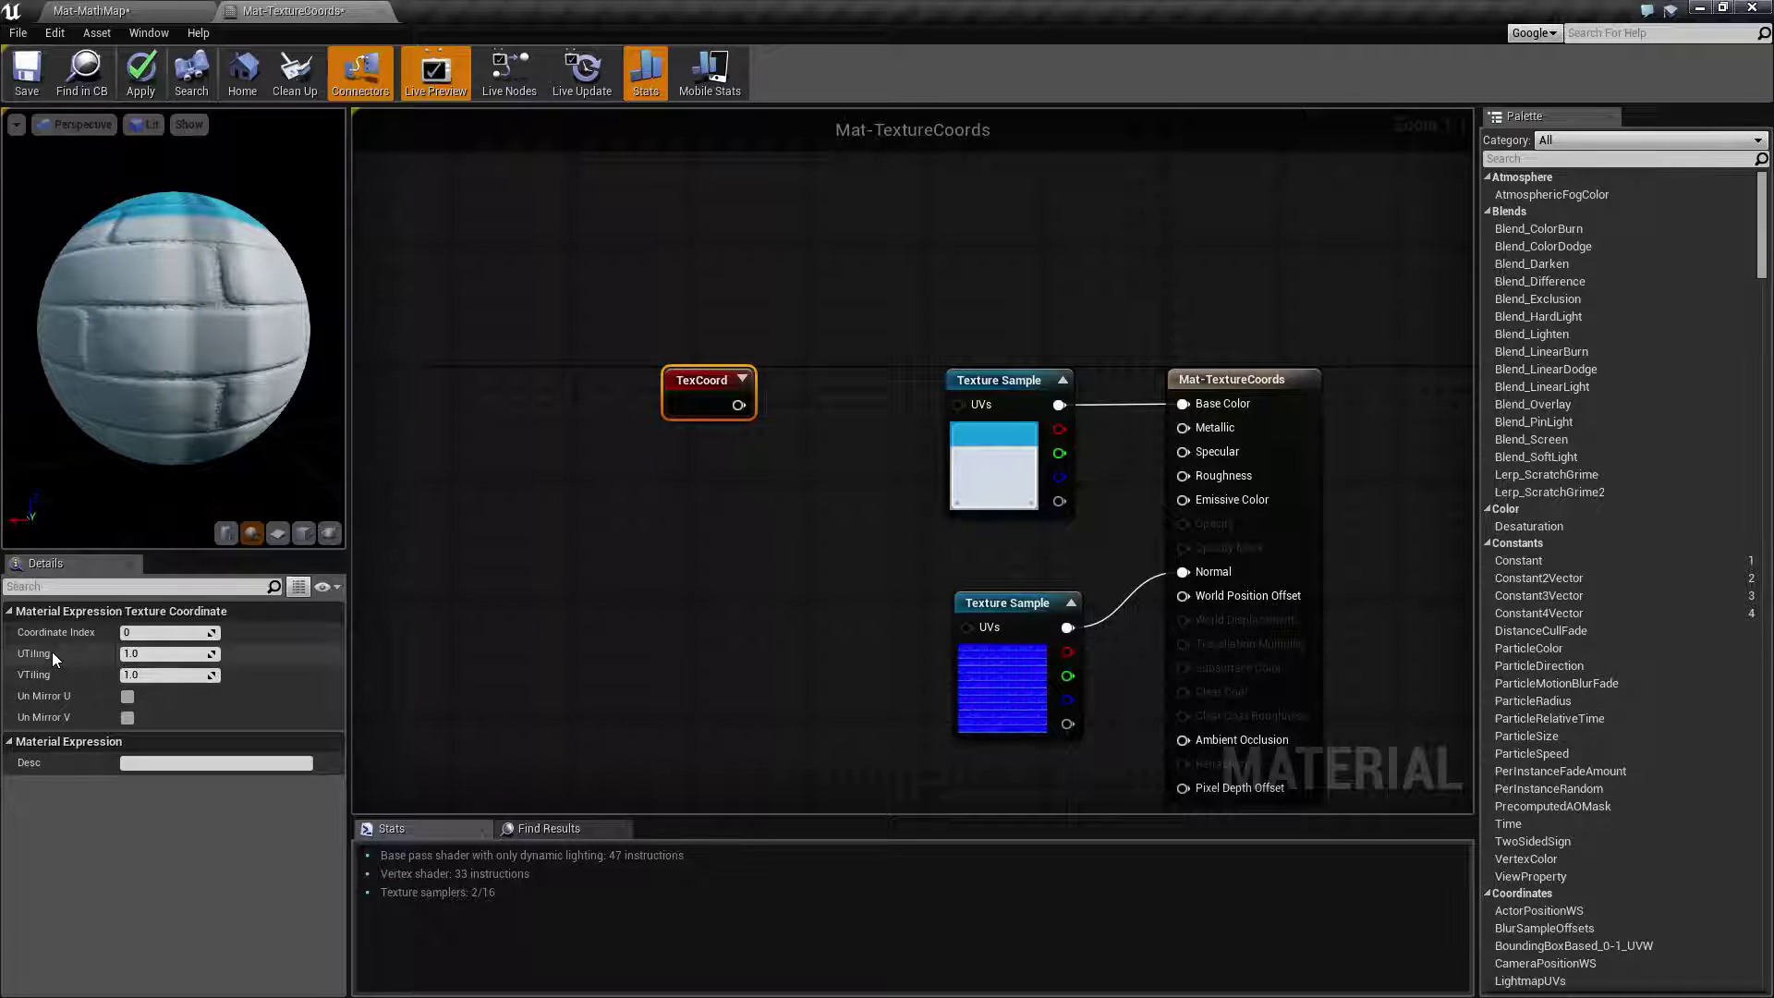
Show the material preview on a cube and orient it so one brick face is in view.
left_click(303, 533)
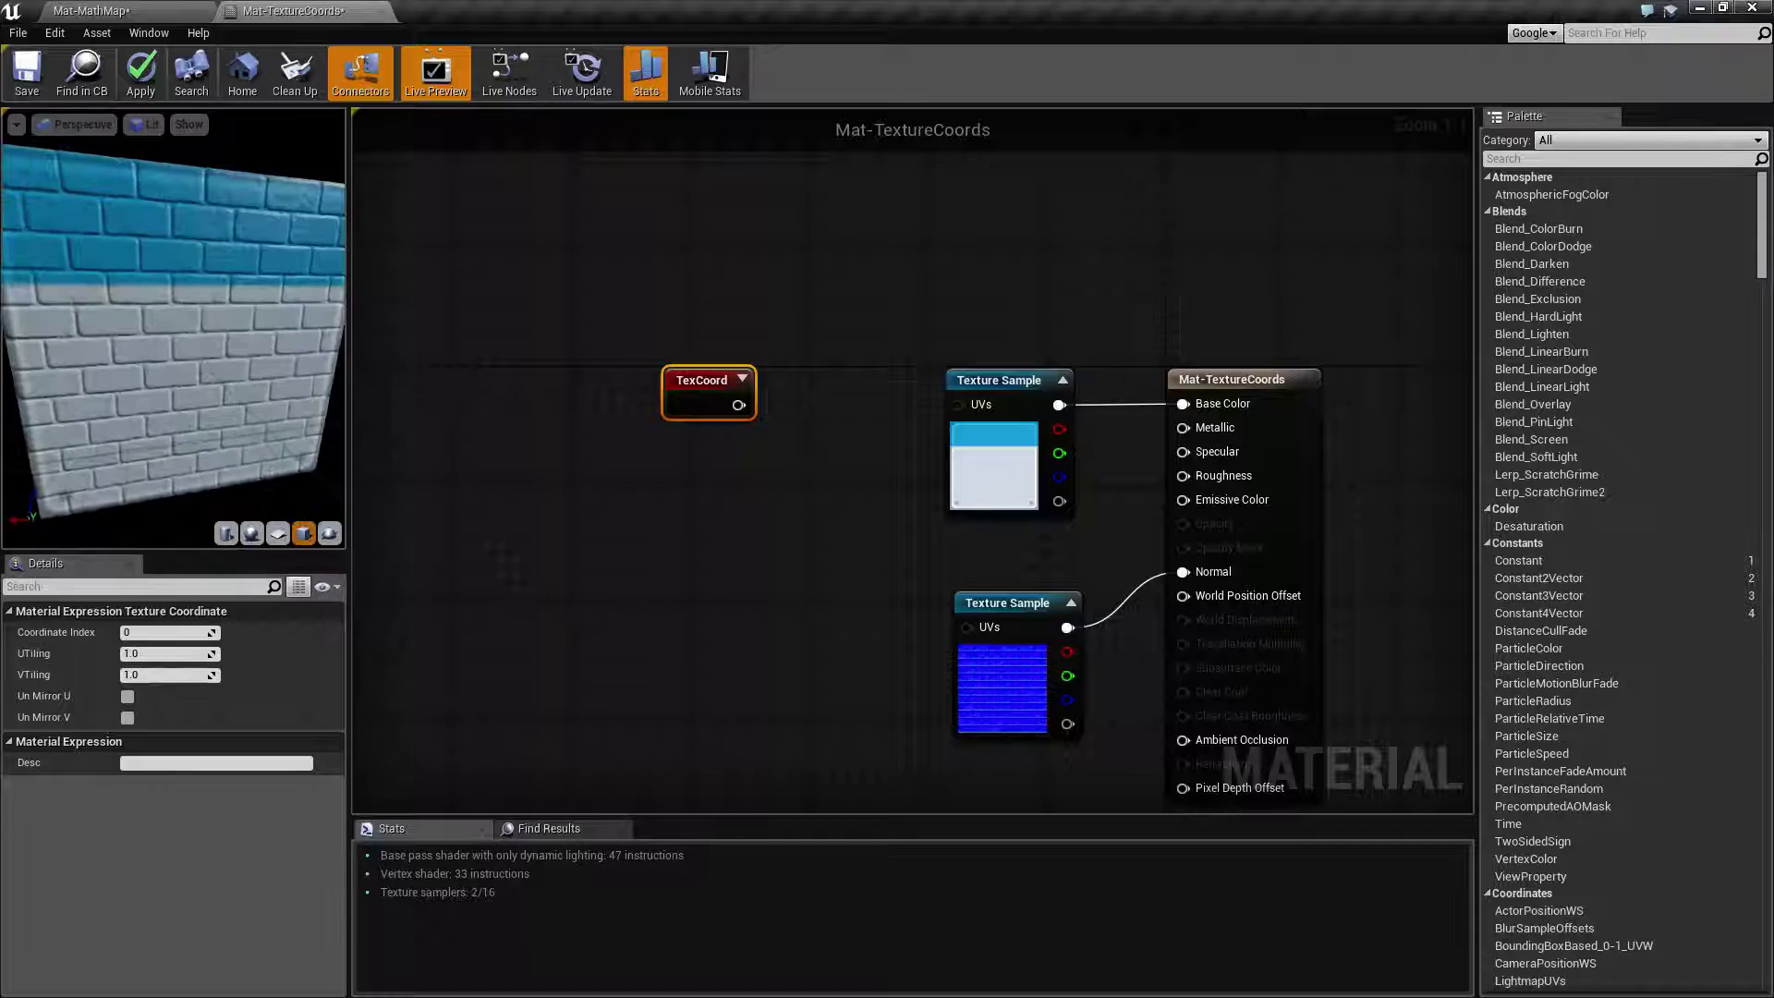
left_click_drag(224, 366, 204, 366)
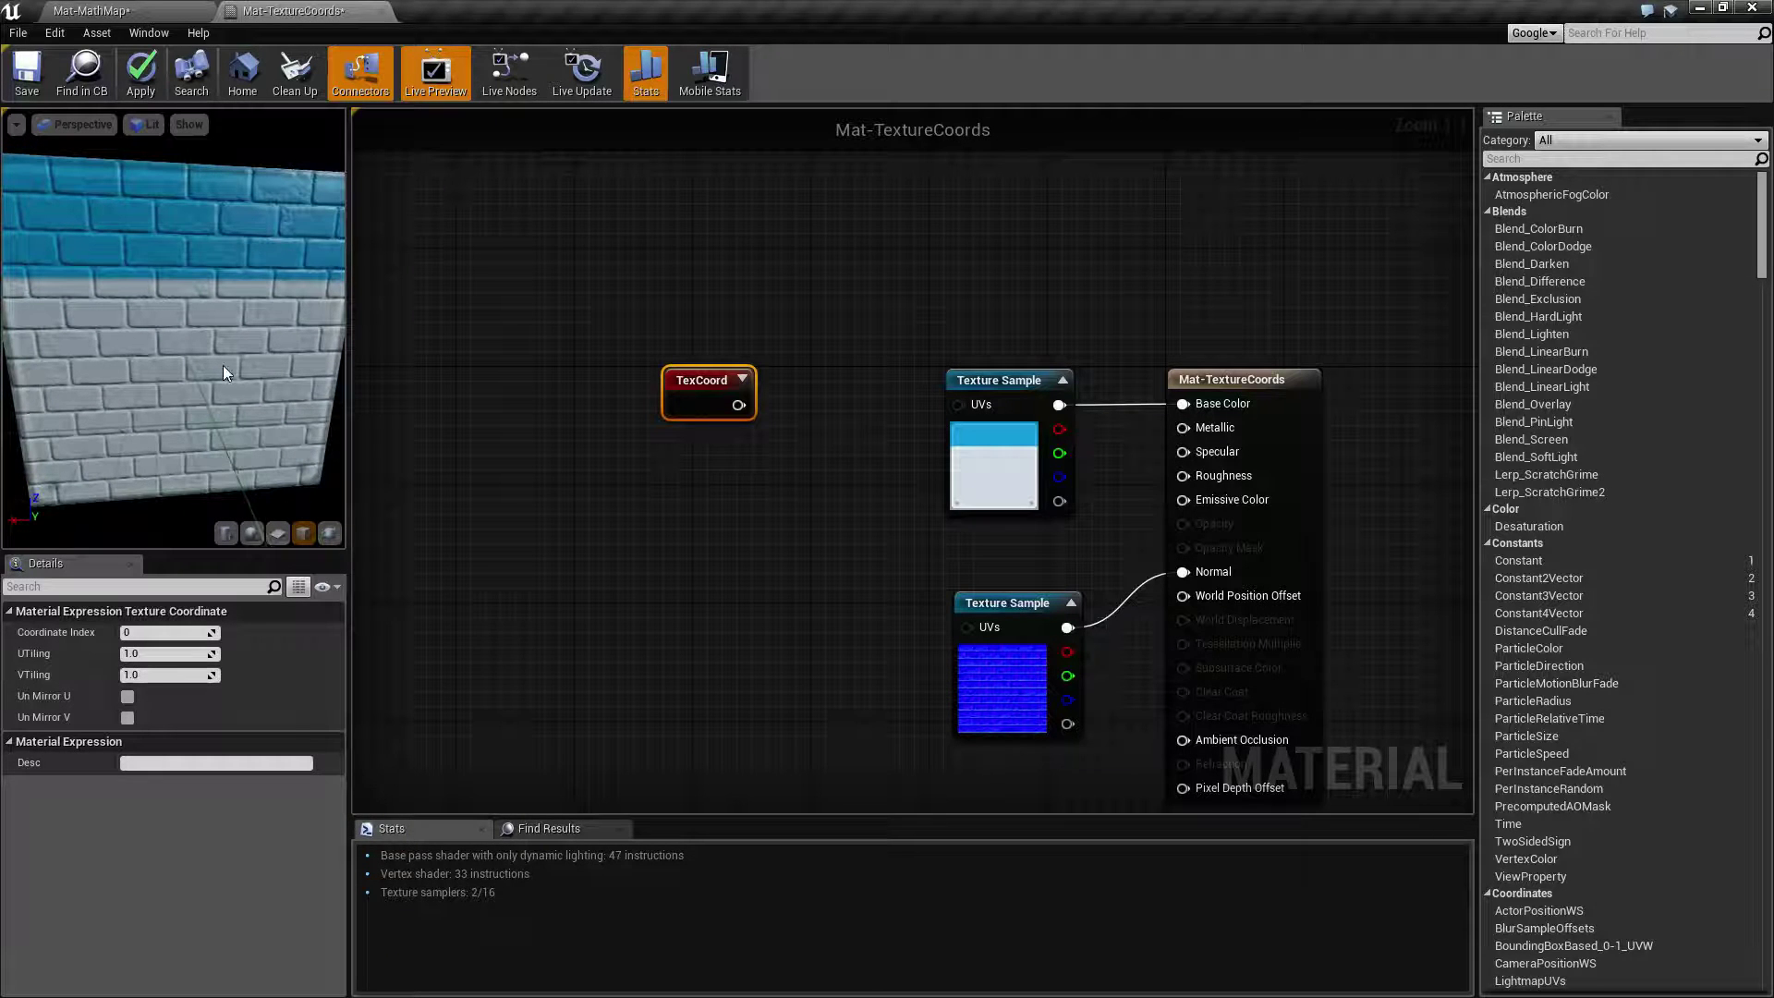
scroll(222, 369, "down", 1)
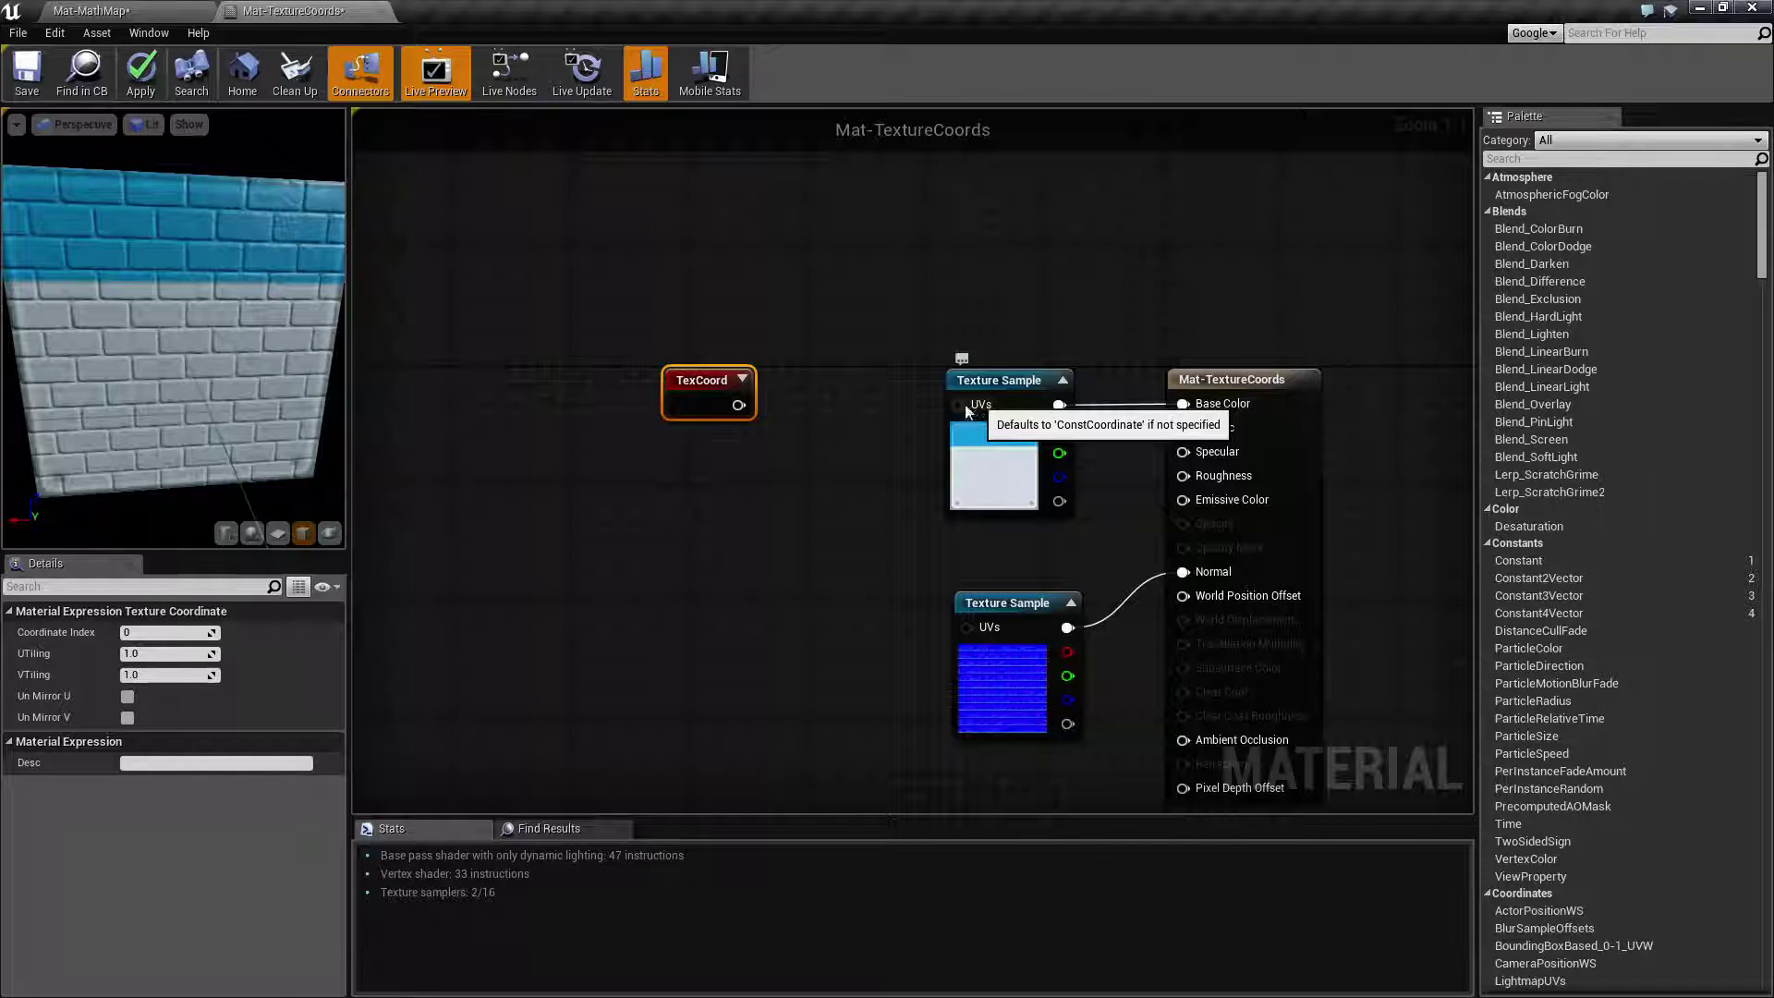
Connect the TexCoord output to the UVs inputs of both the base color and normal Texture Samples.
left_click_drag(738, 405, 963, 407)
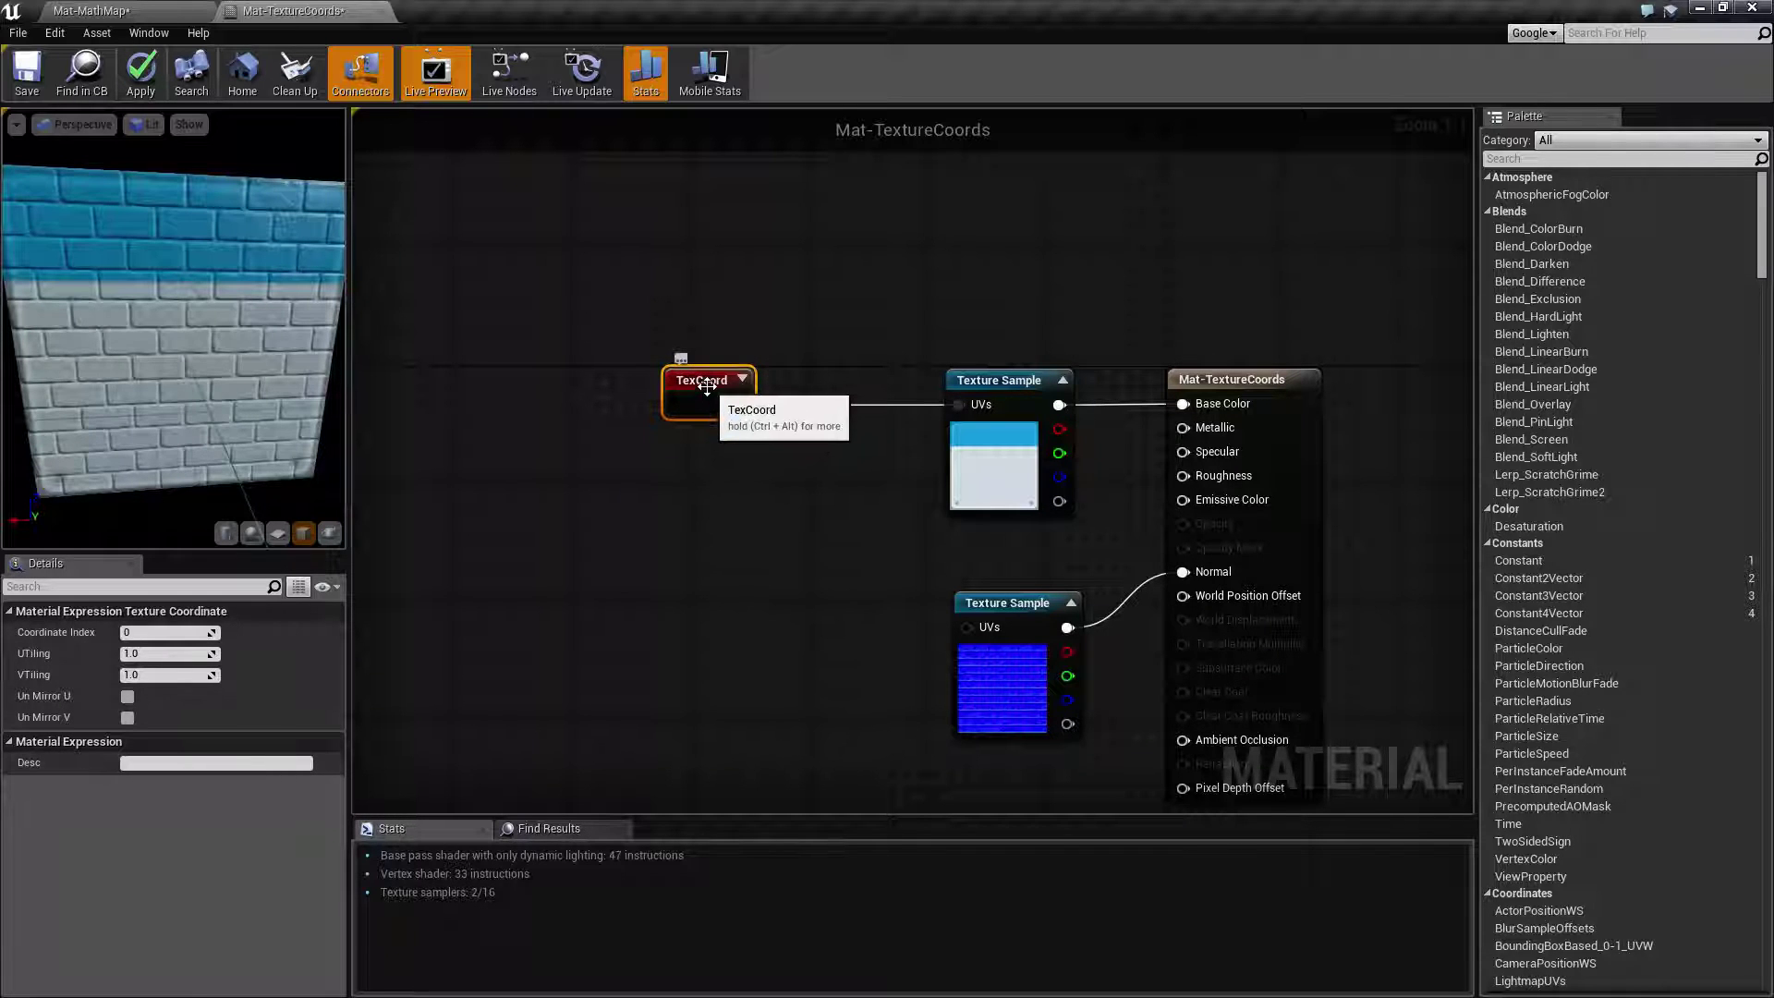
left_click(1025, 379)
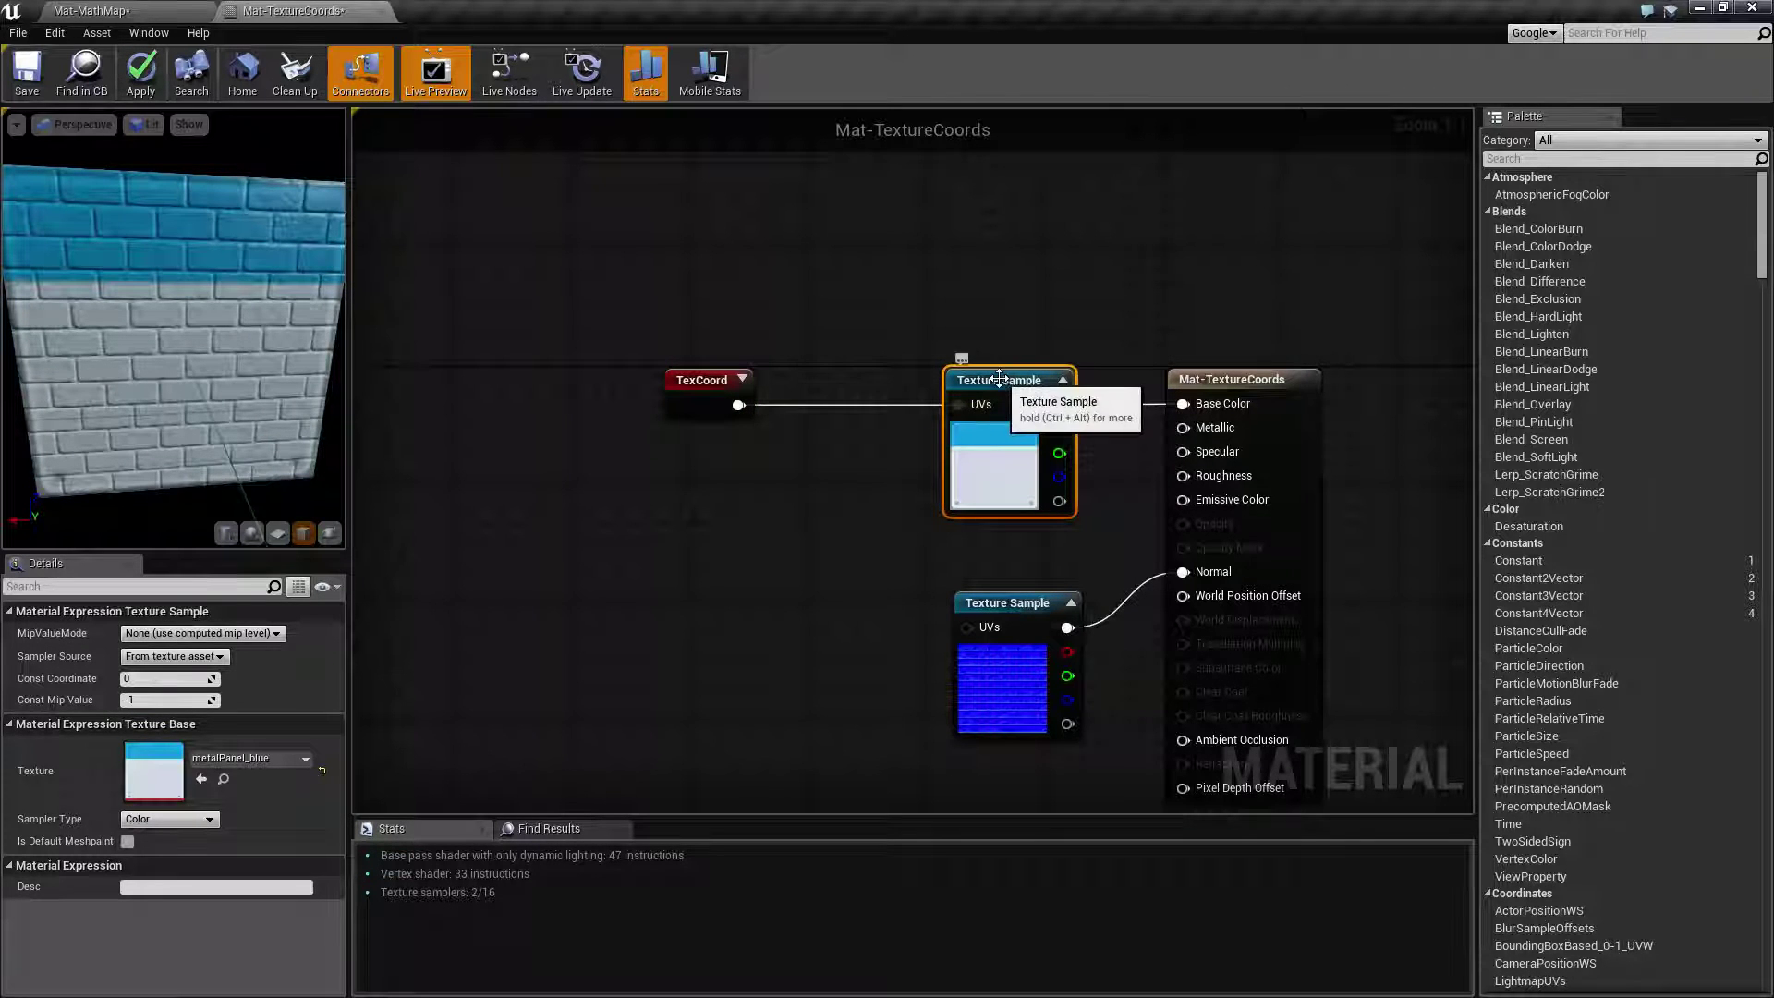
left_click_drag(737, 405, 962, 623)
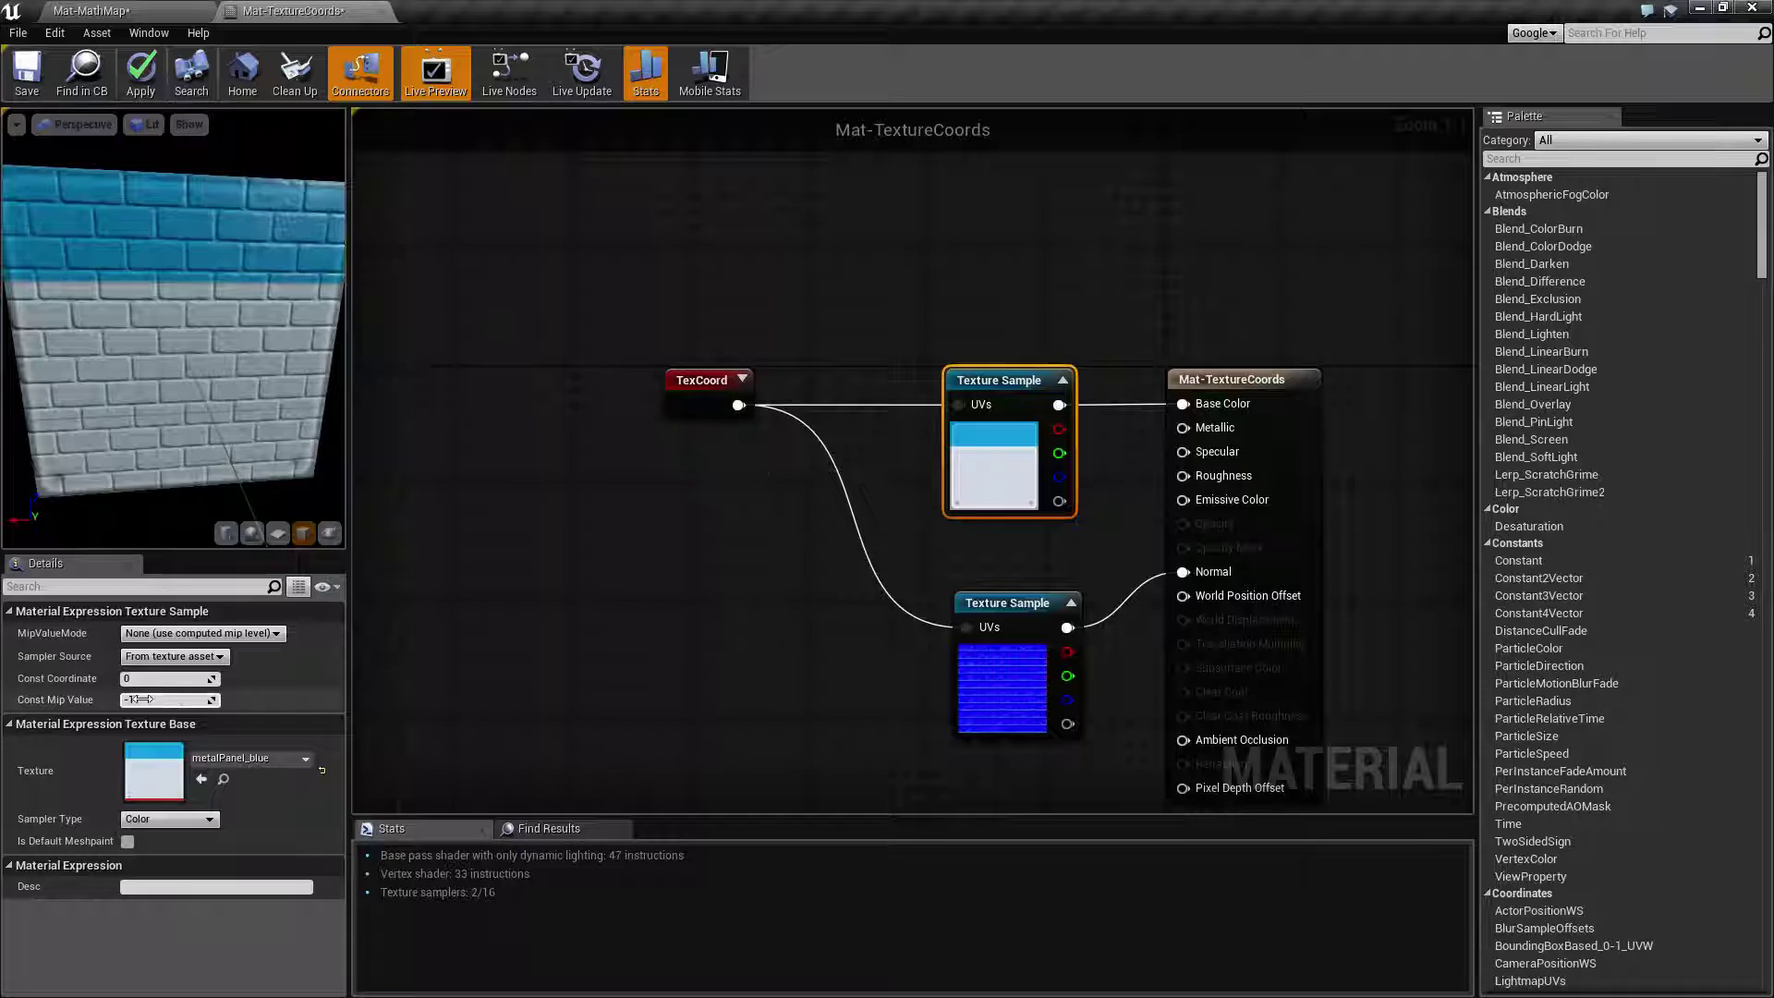
Set the TexCoord node's U and V tiling to 0.5, apply the material and view it on the level's stretched cube.
left_click(682, 391)
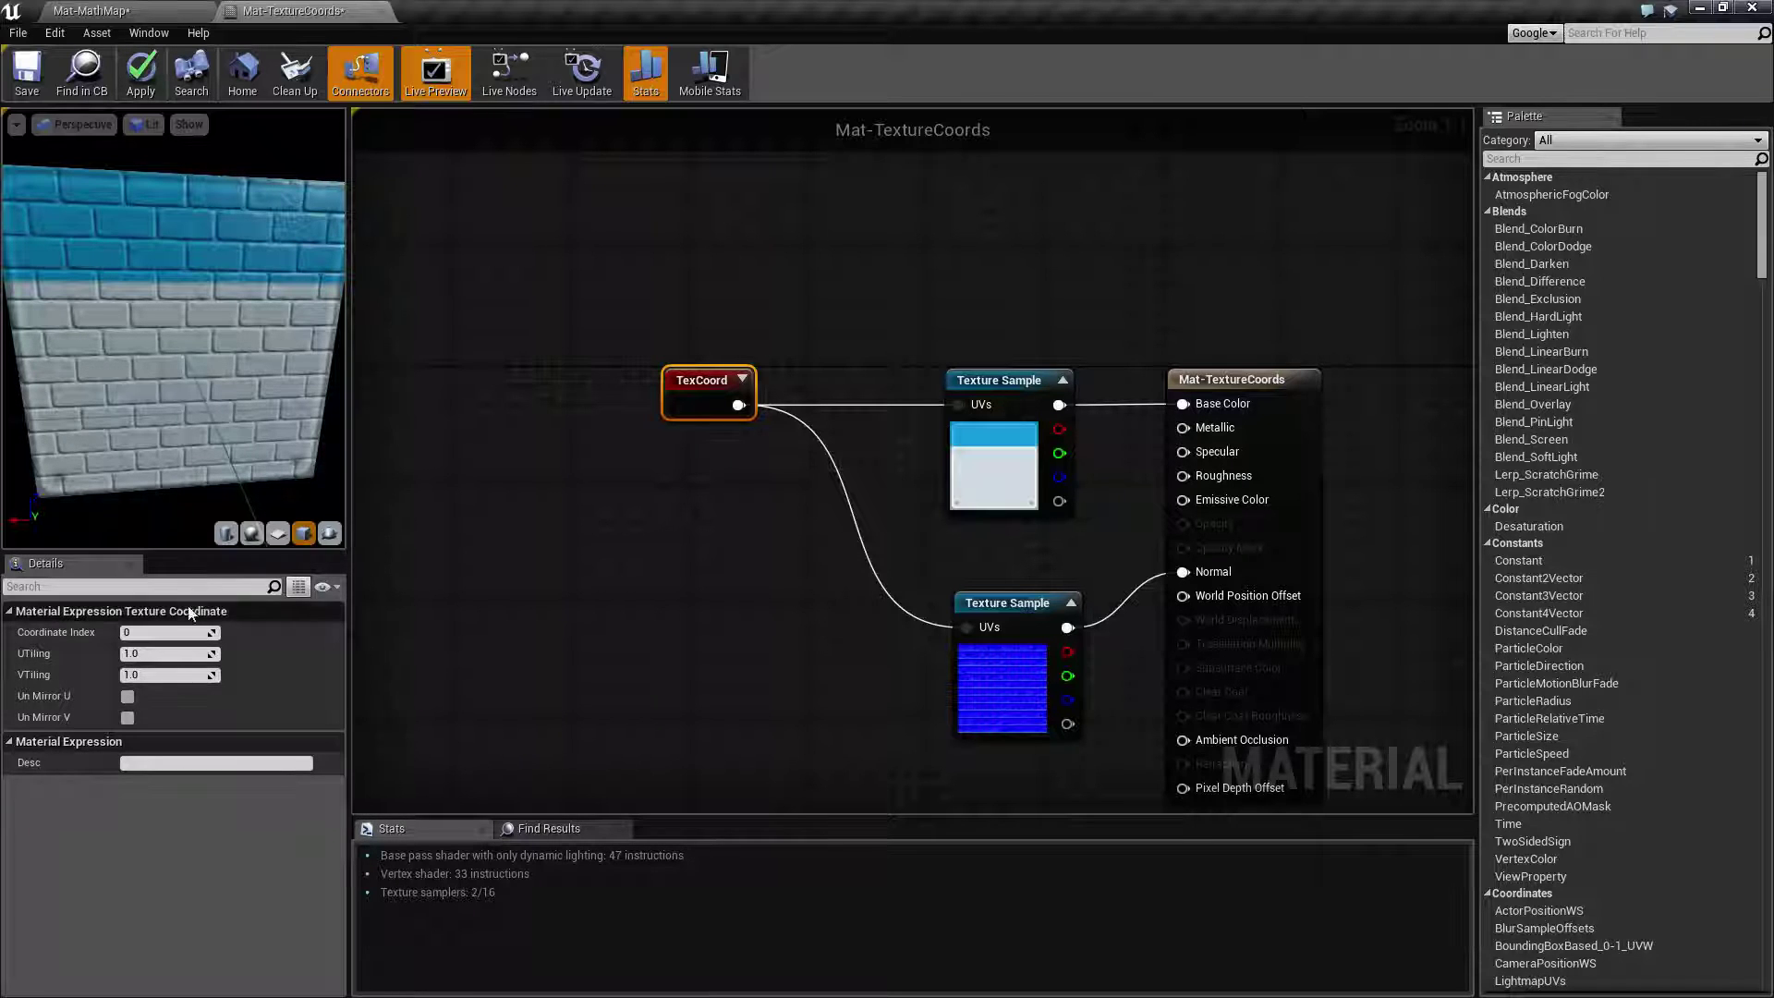
left_click(160, 654)
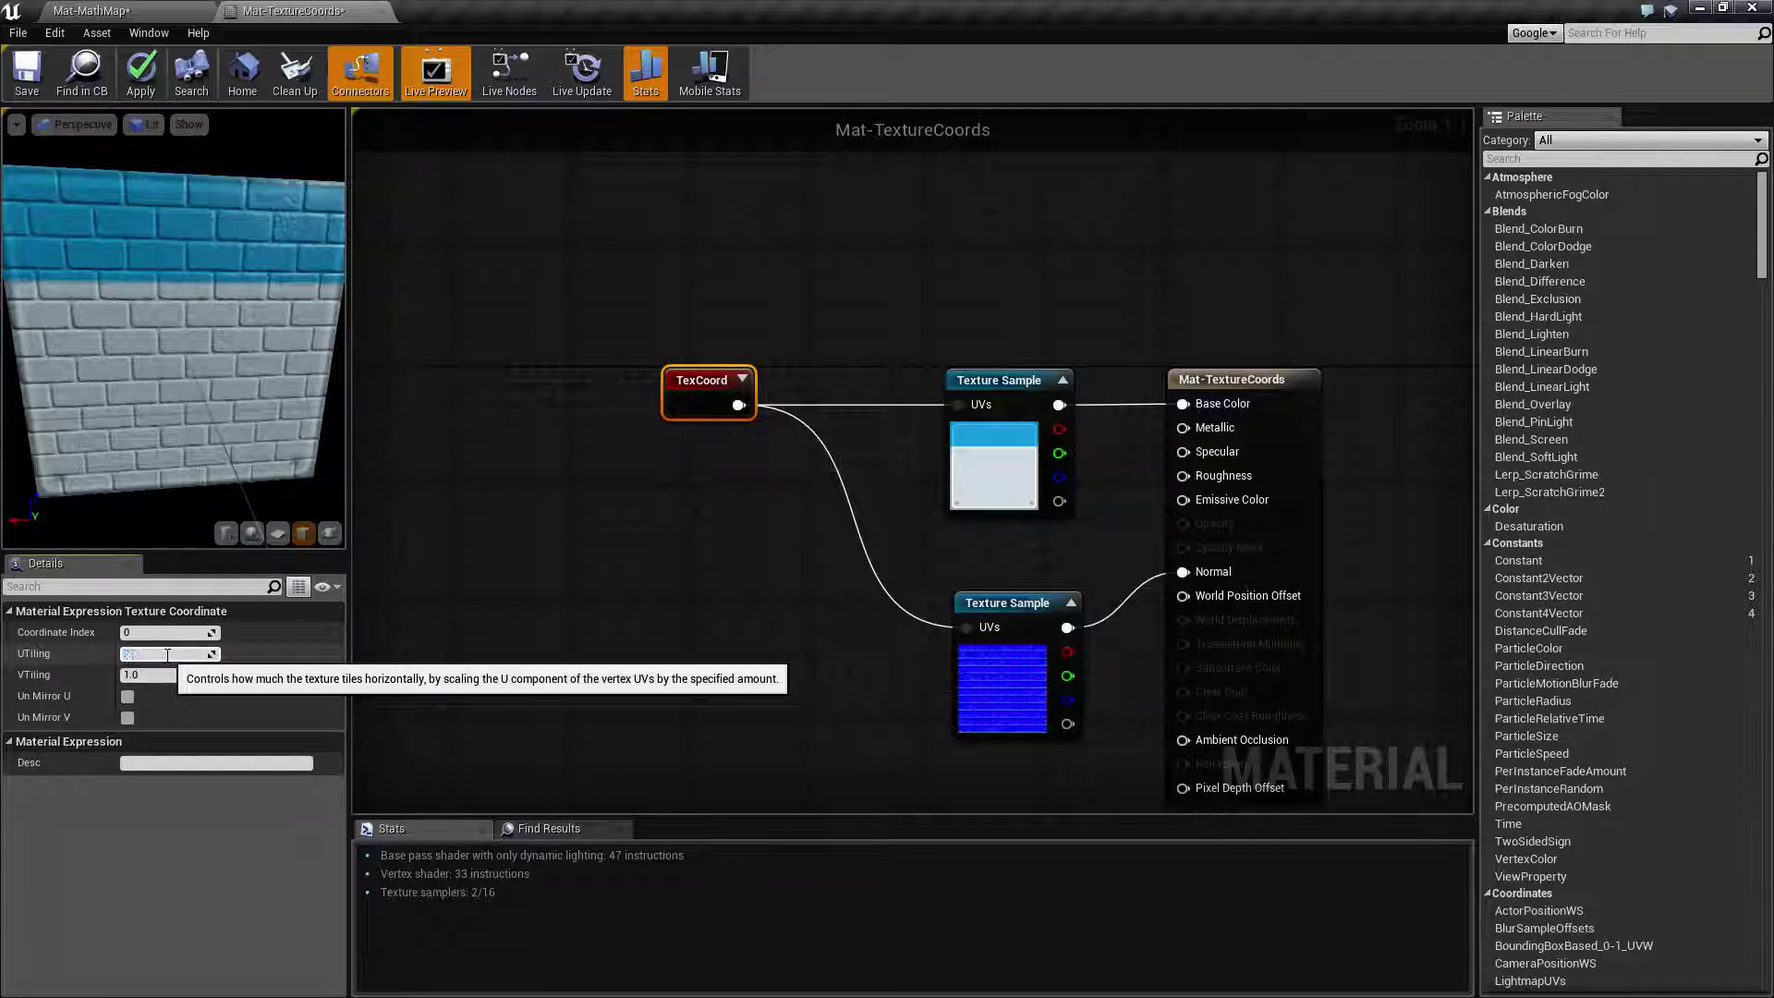
type("0.5")
key("Tab")
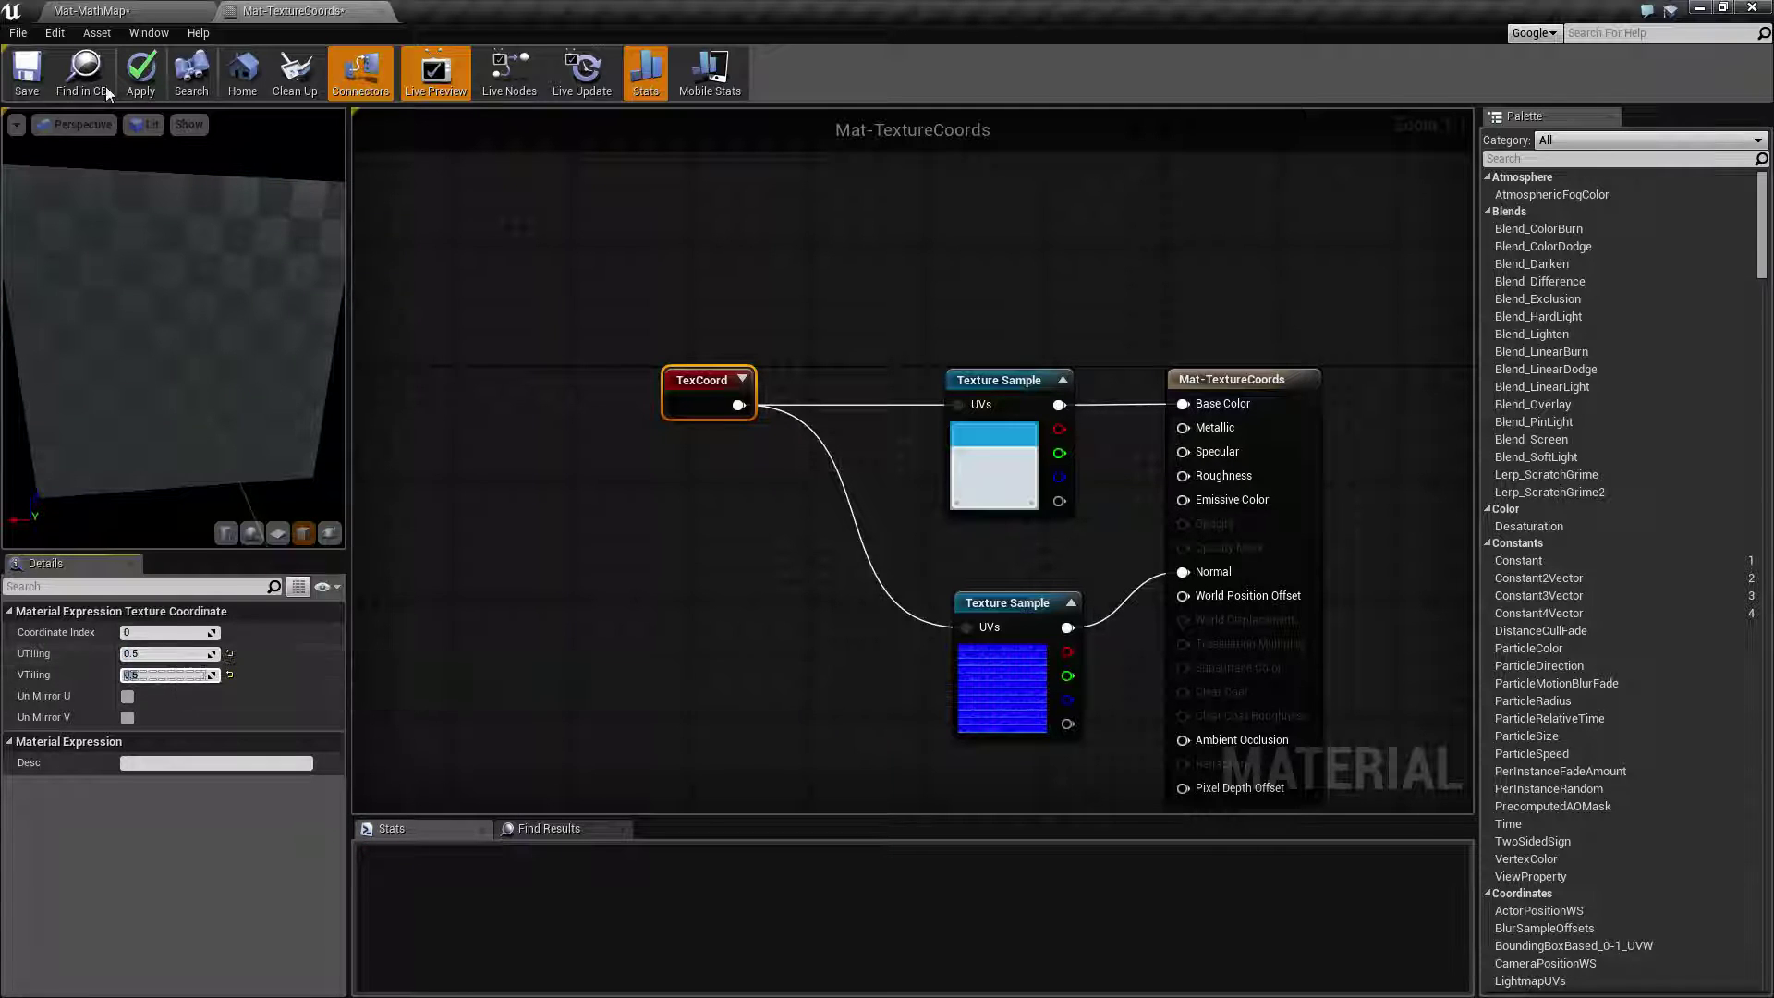
left_click(140, 74)
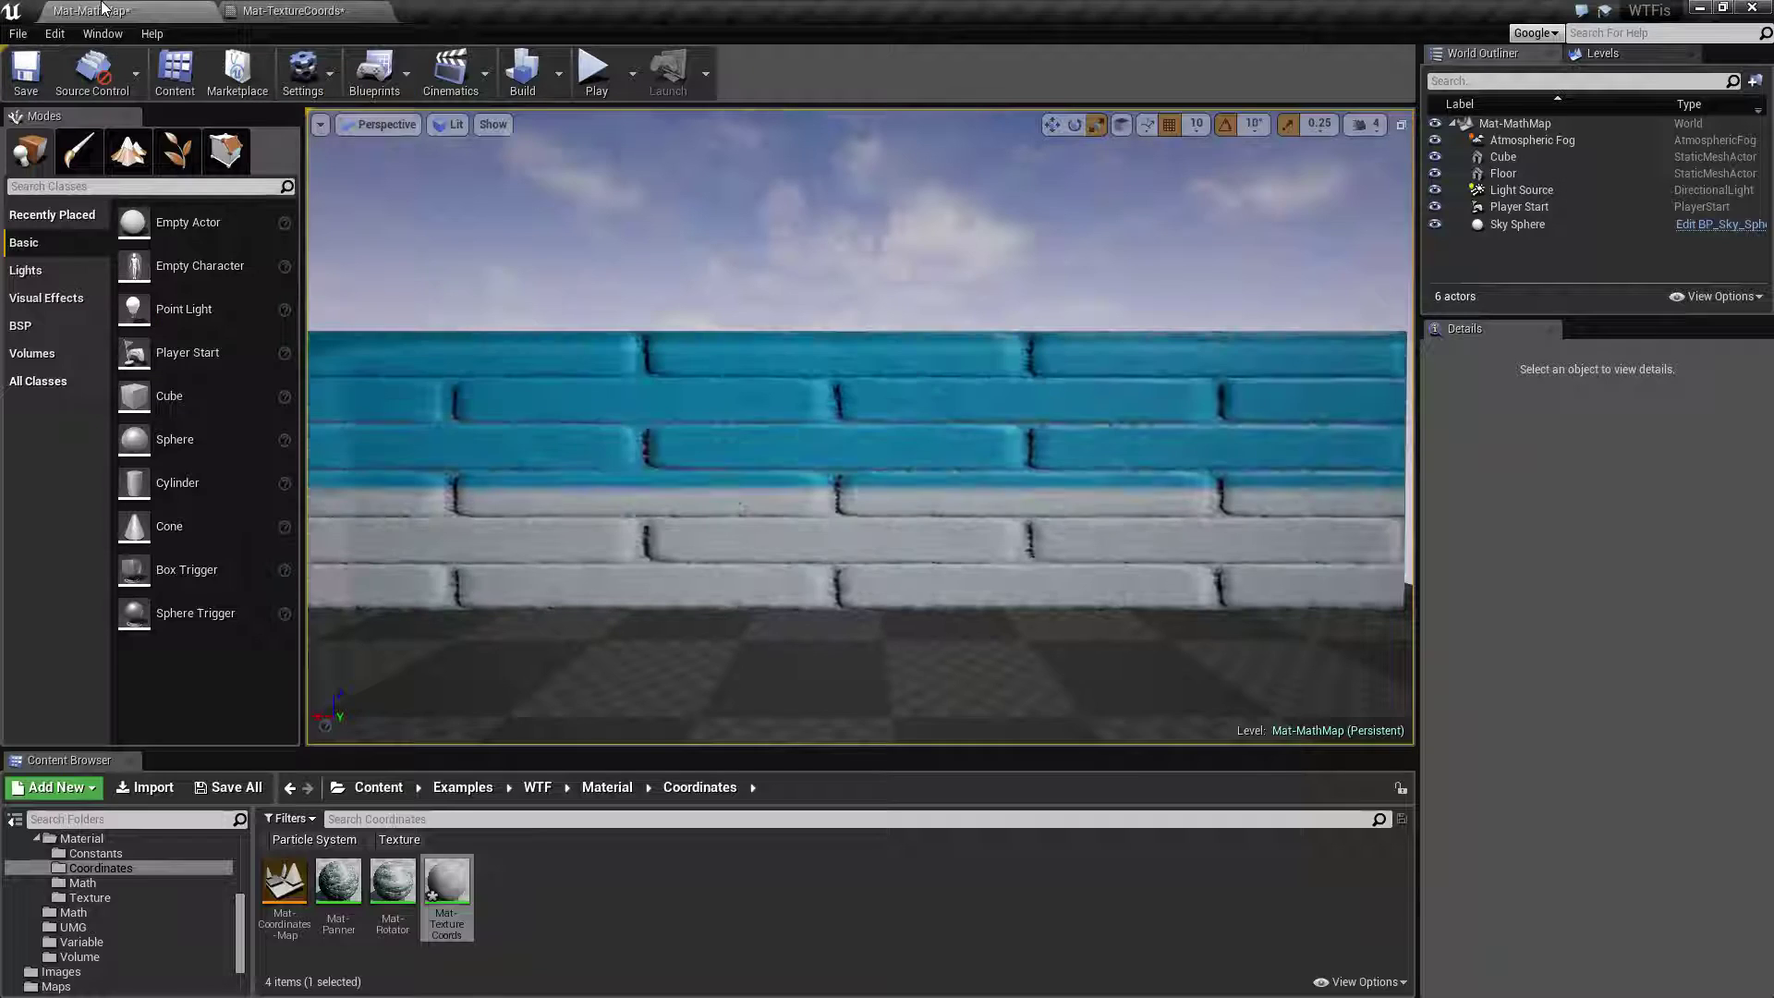
scroll(1056, 517, "up", 2)
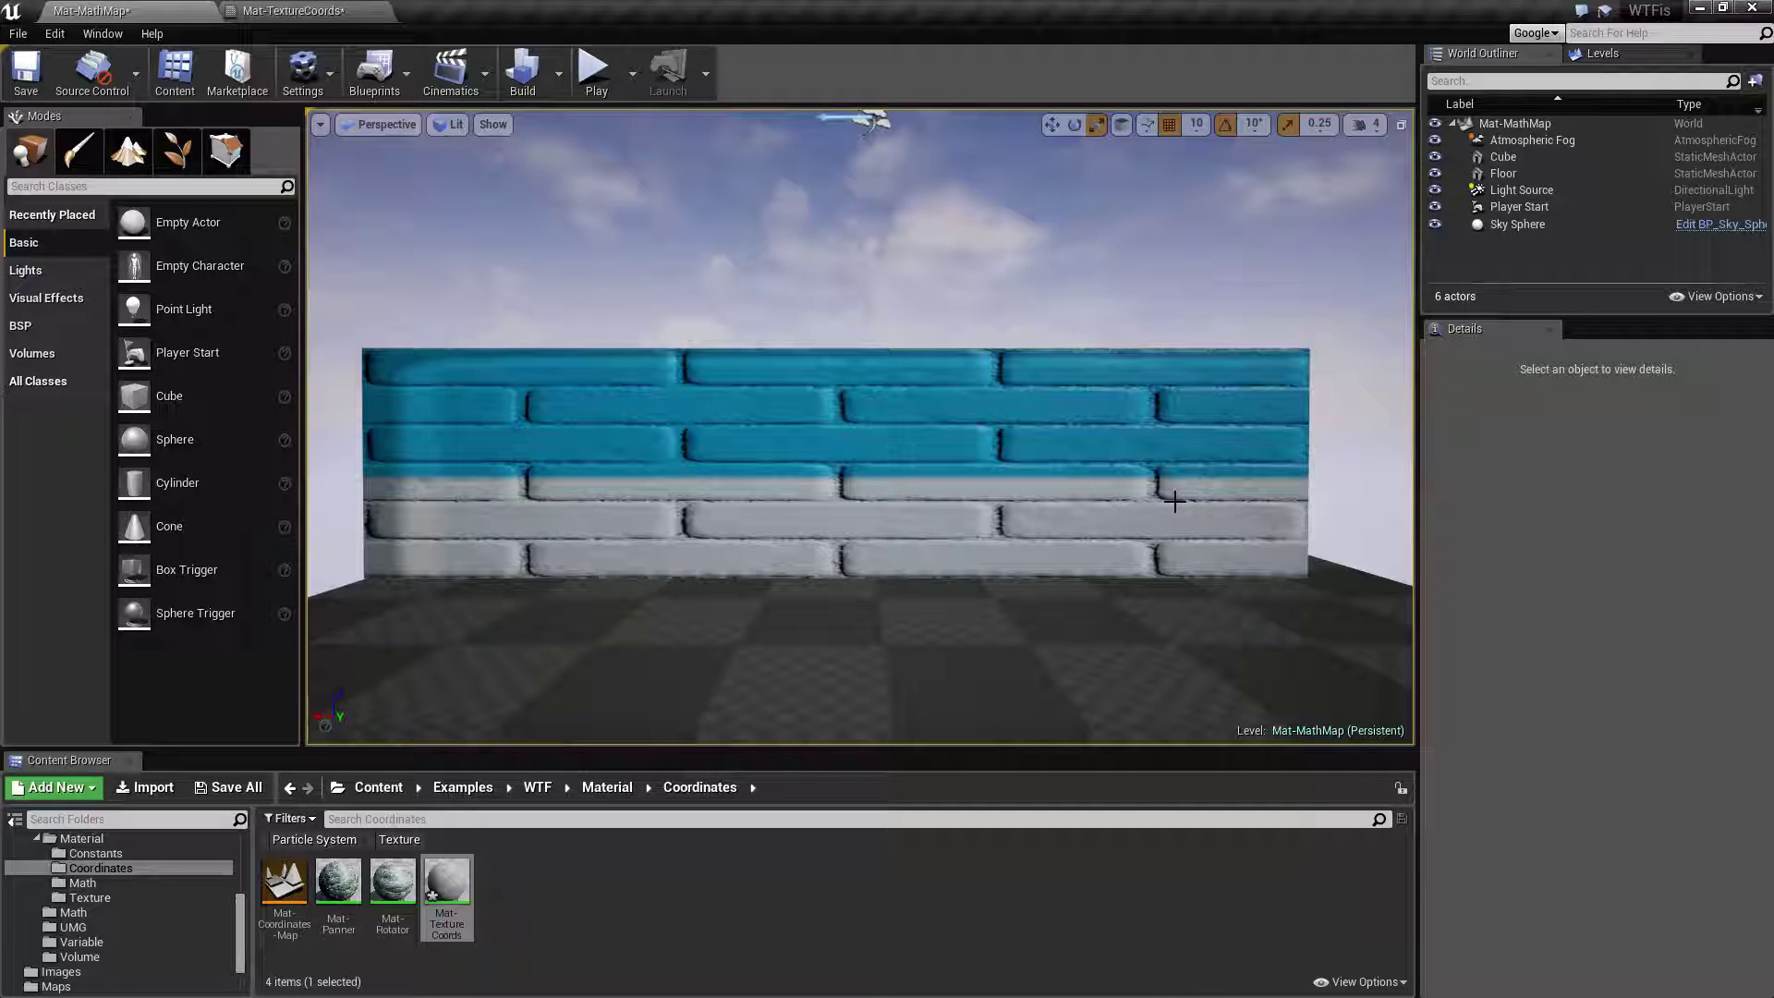
Set the TexCoord node's U and V tiling to 3 in the Mat-TextureCoords material and apply the change.
left_click(275, 10)
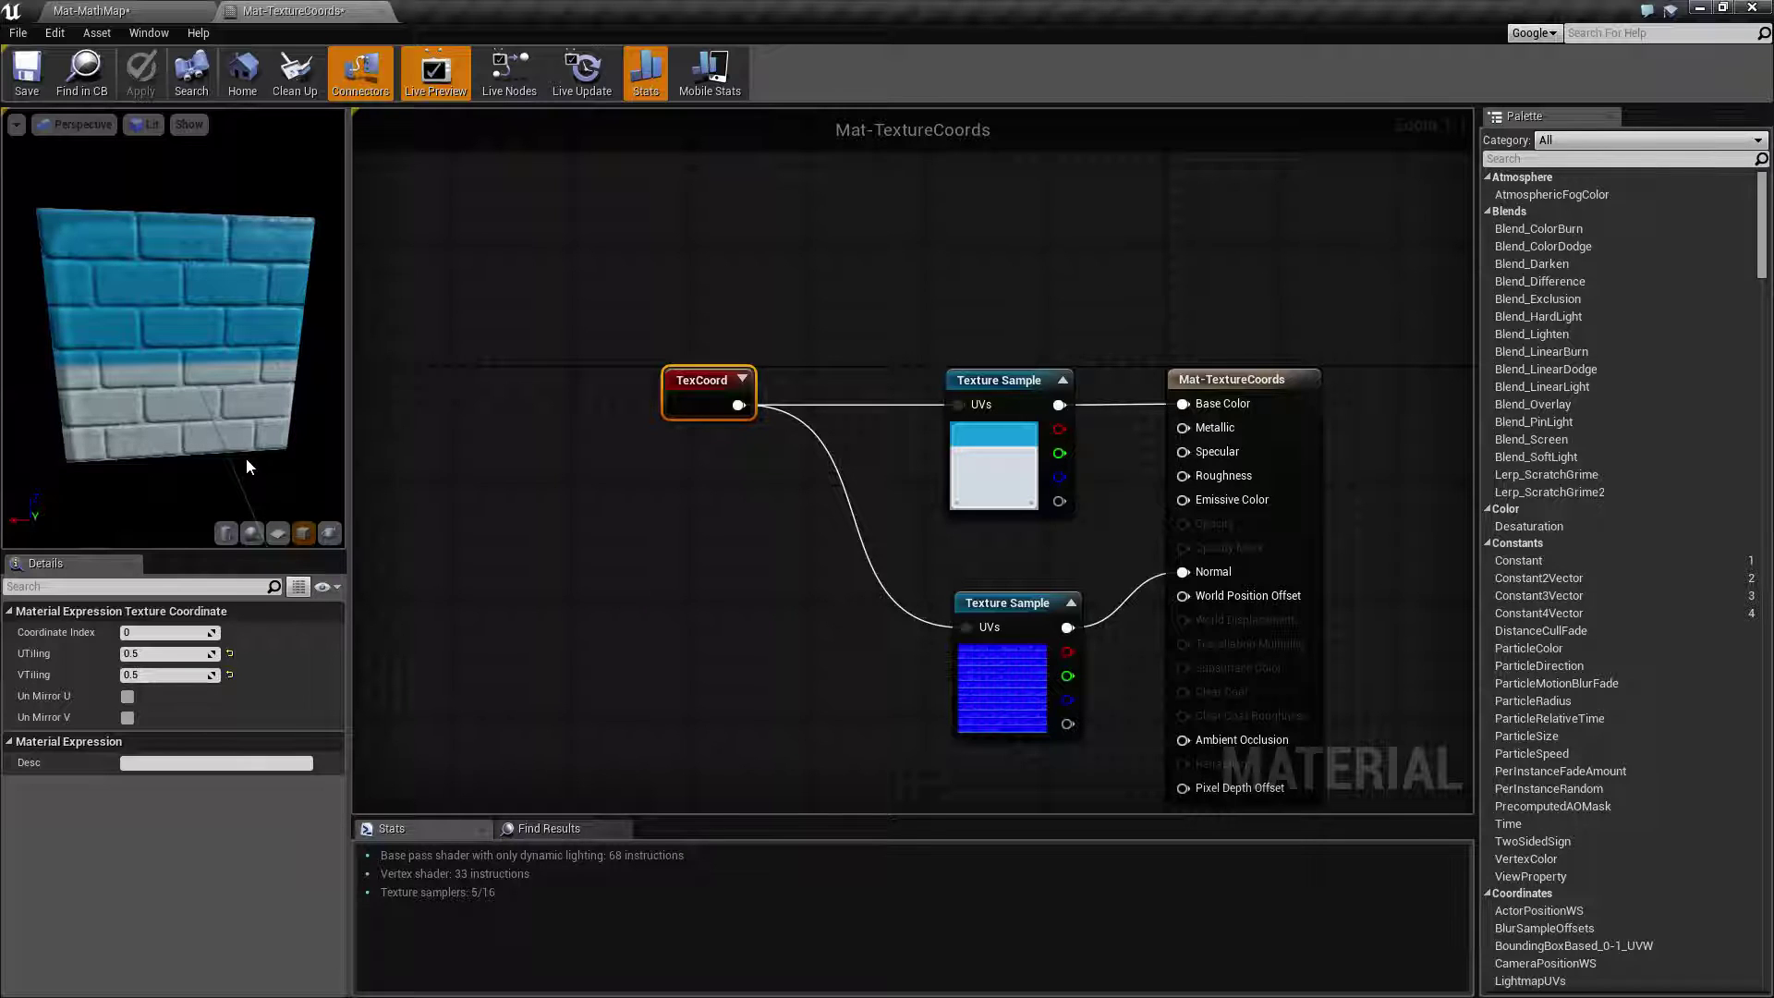
left_click(176, 654)
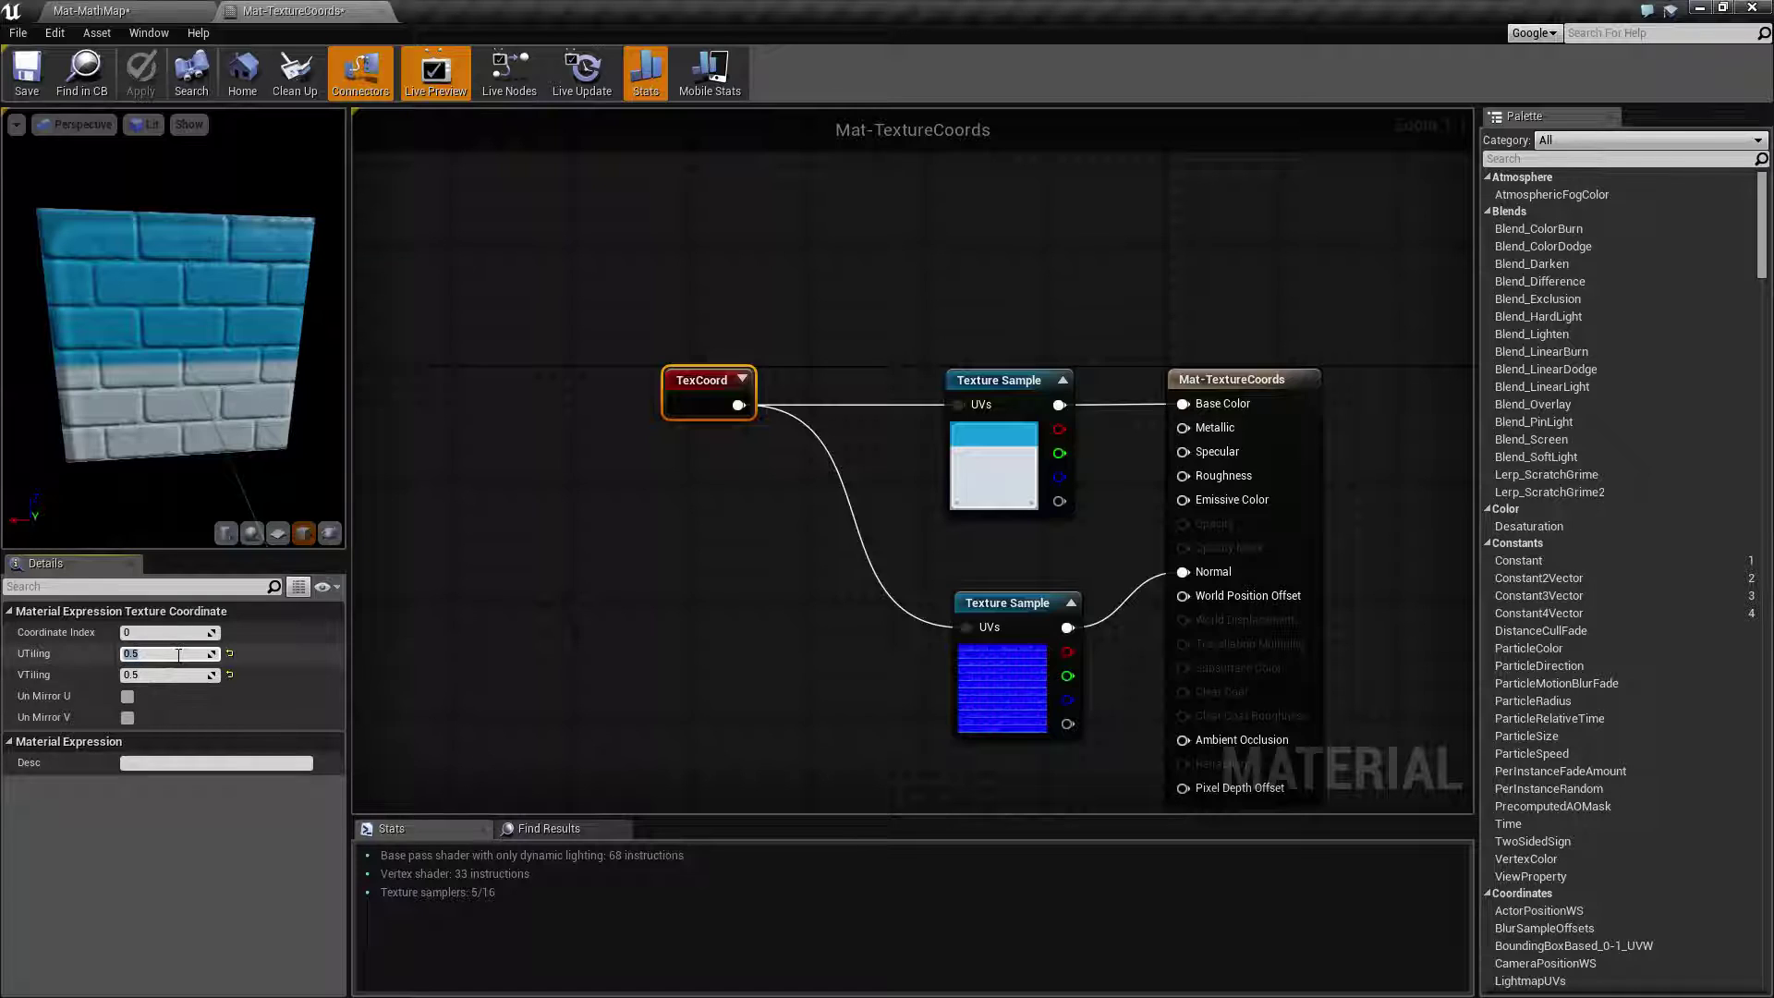
type("3")
key("Tab")
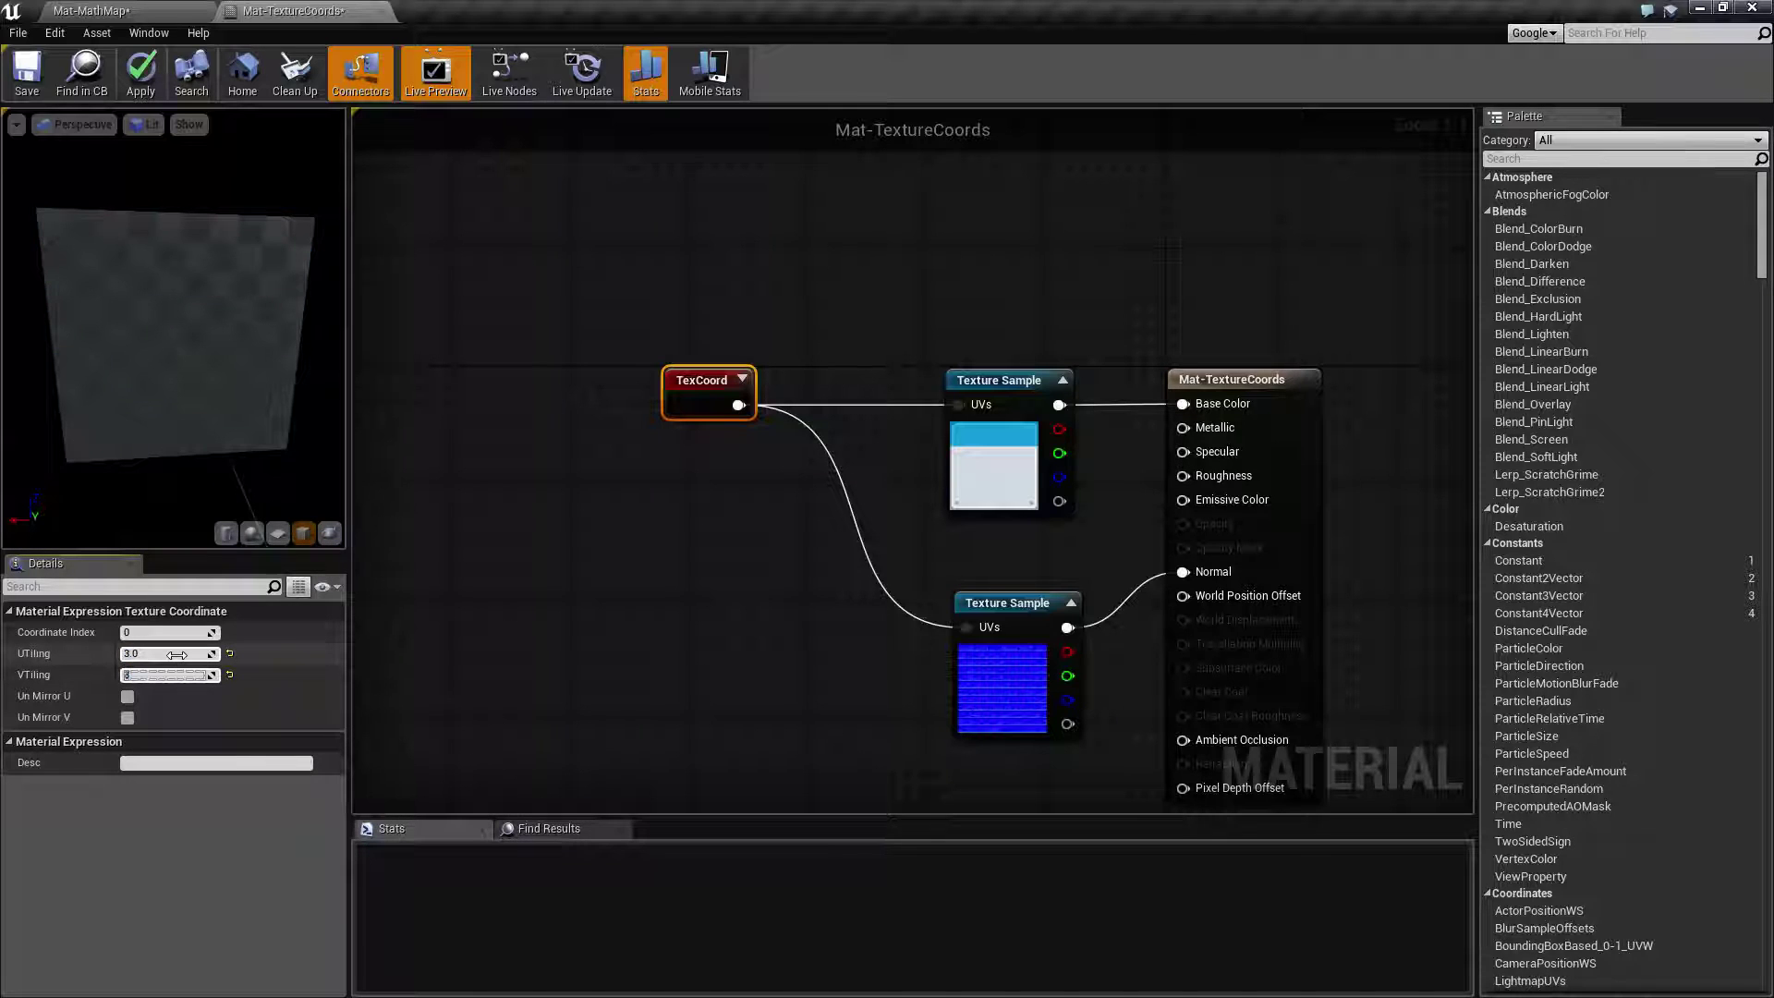
type("3")
key("Return")
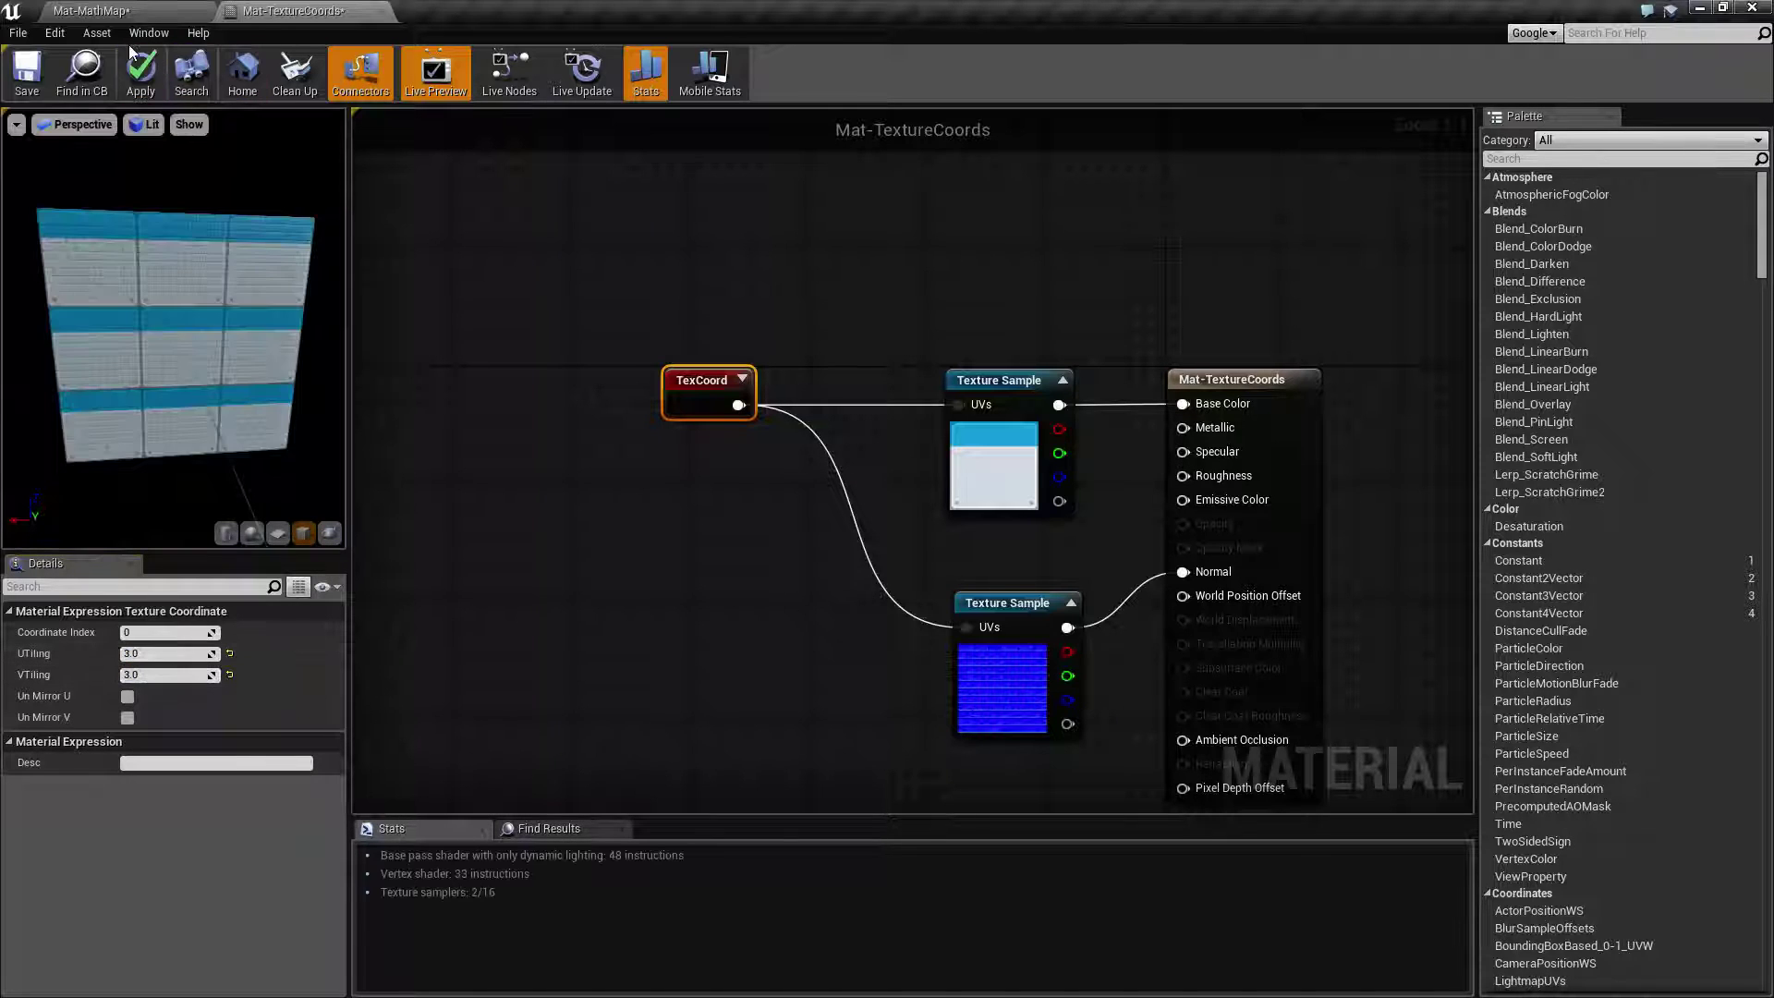
left_click(138, 63)
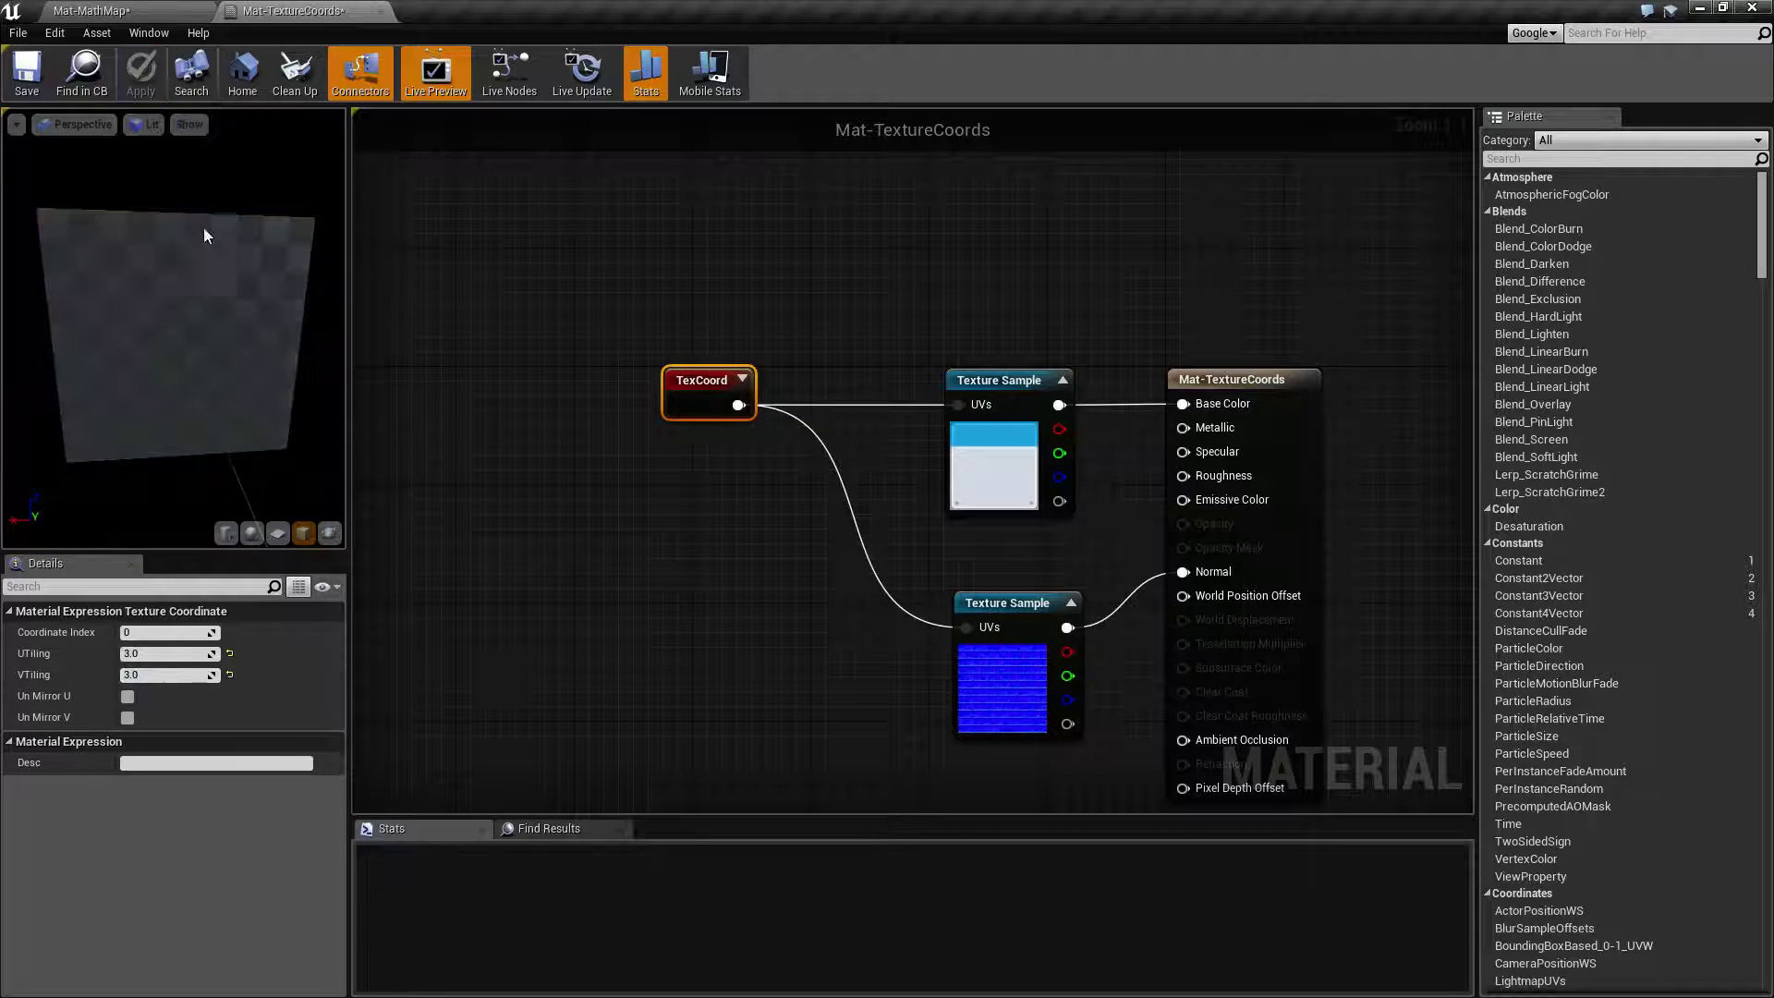
Examine the brick tiling on the stretched cube in the Mat-MathMap level, both up close and from farther back.
left_click(145, 9)
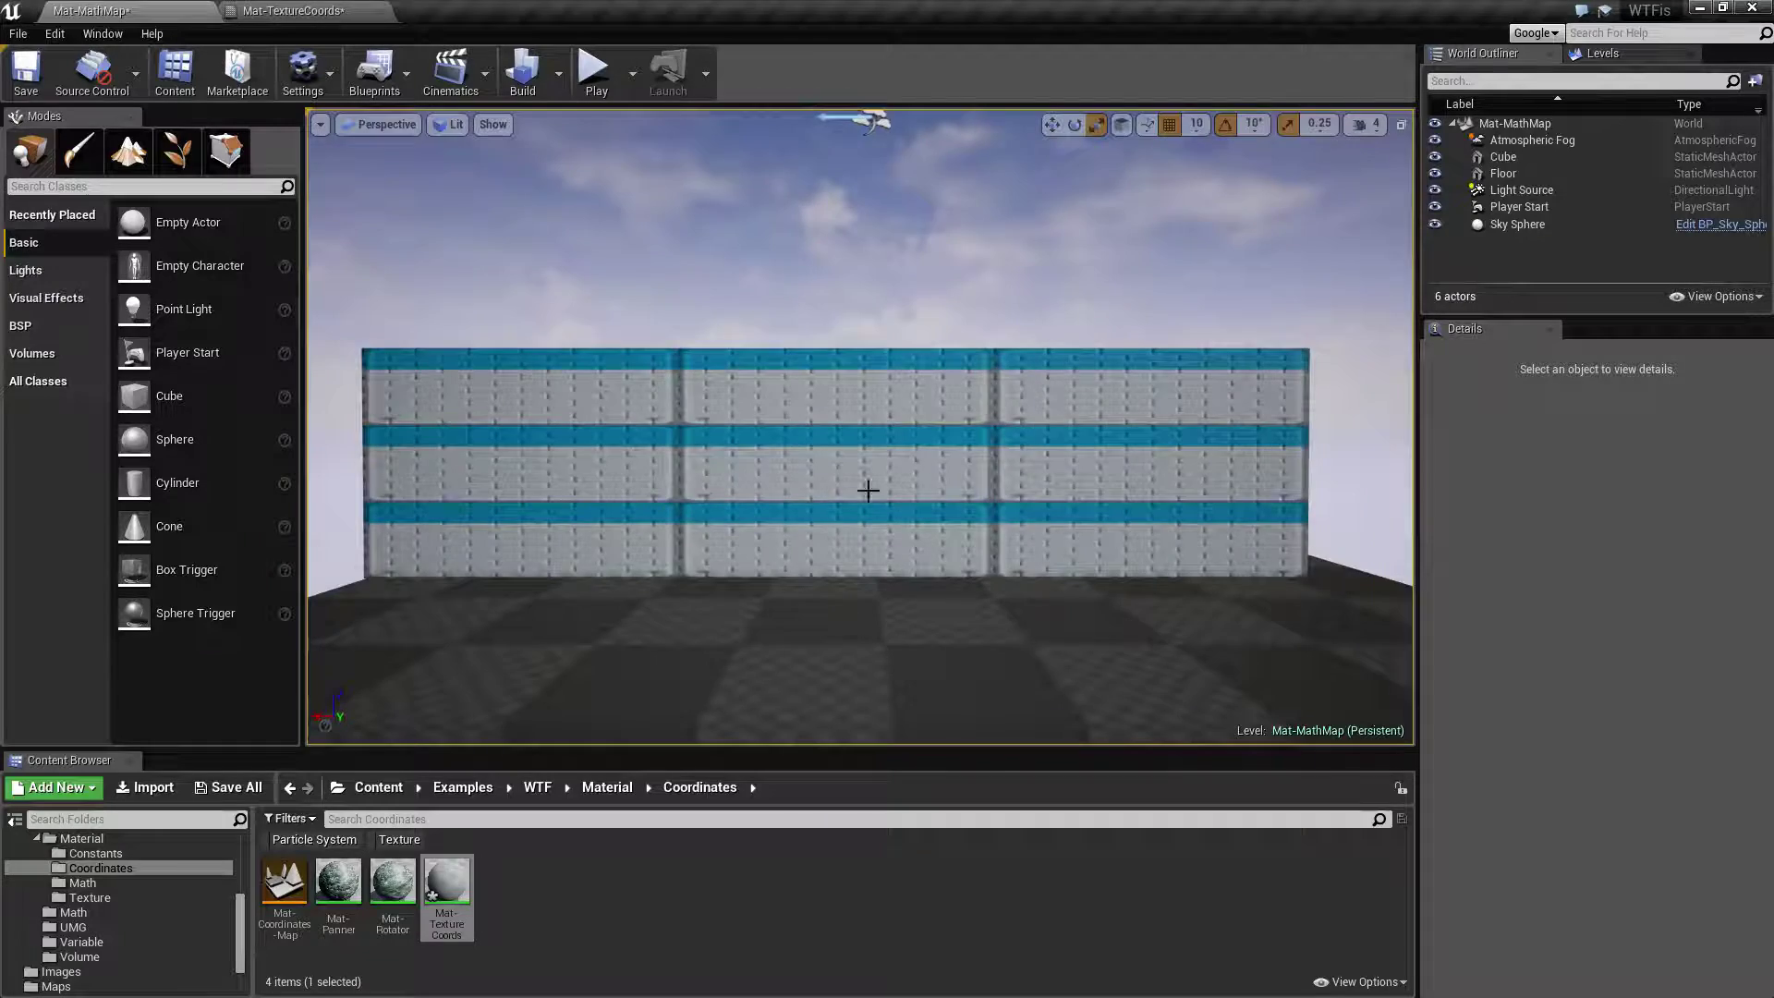
right_click_drag(867, 489, 748, 479)
key("w")
right_click_drag(832, 525, 935, 542)
key("s")
key("s")
key("d")
key("s")
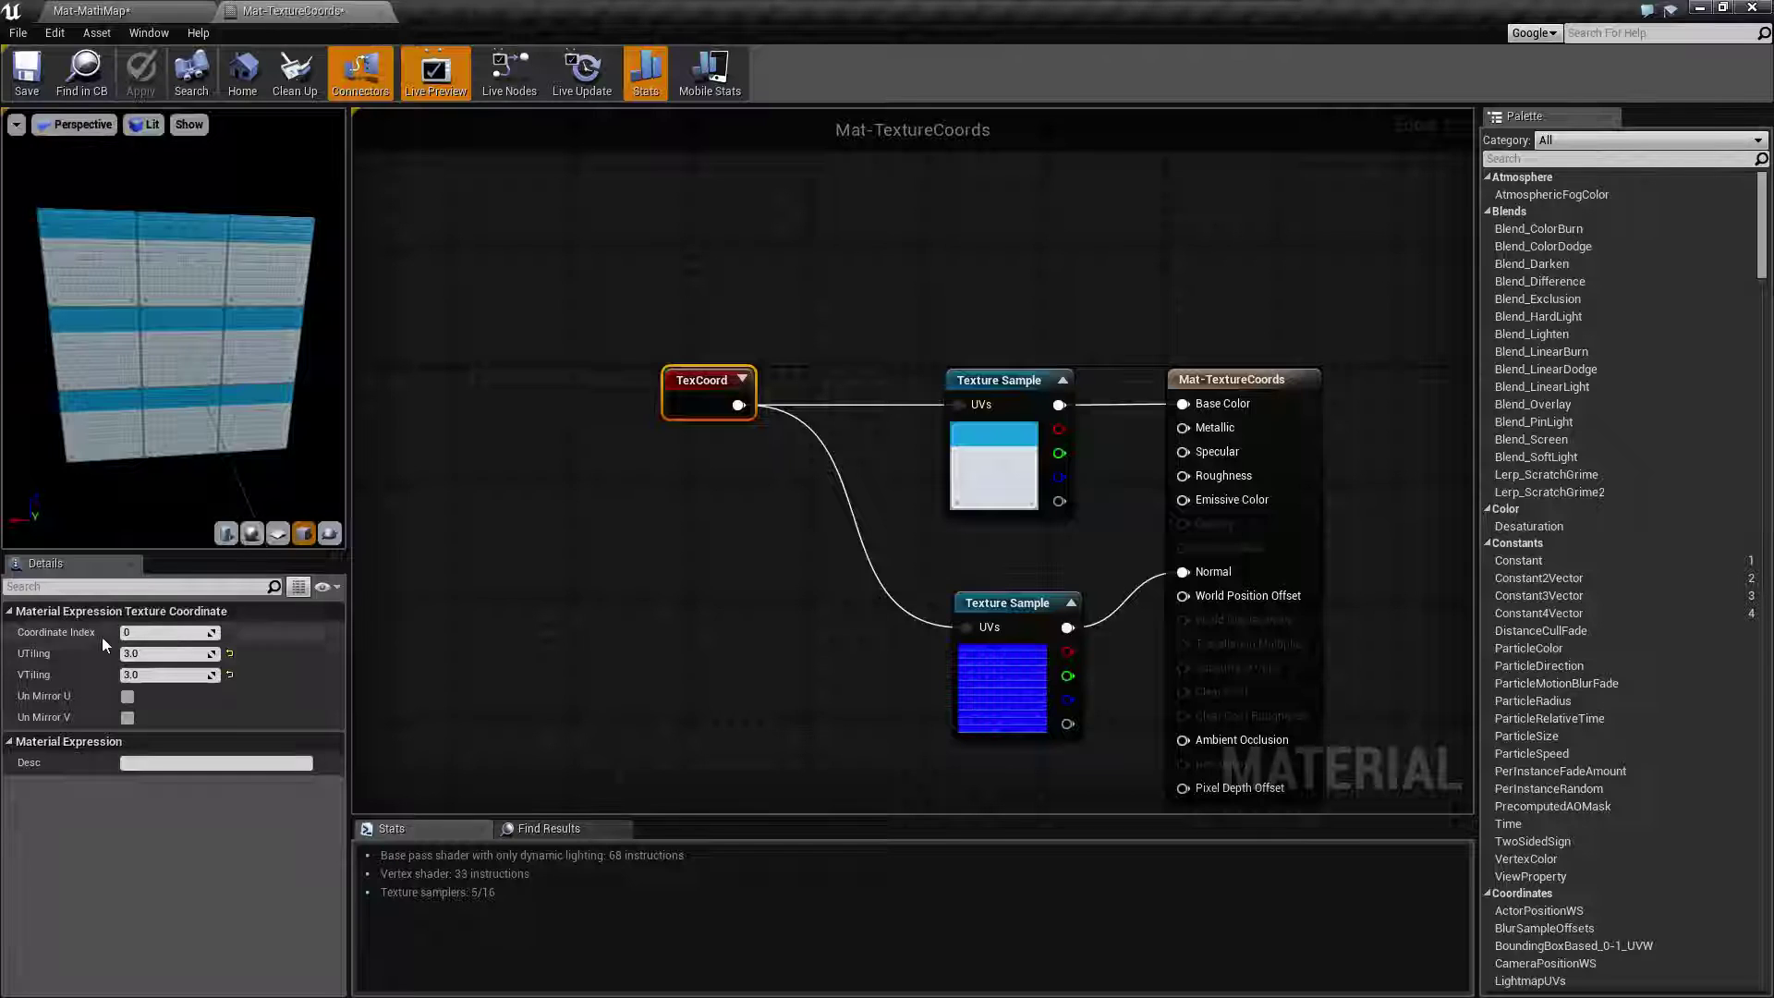
Set the TexCoord node's U tiling to 5, apply the material and check the stretched cube in the level.
left_click(166, 653)
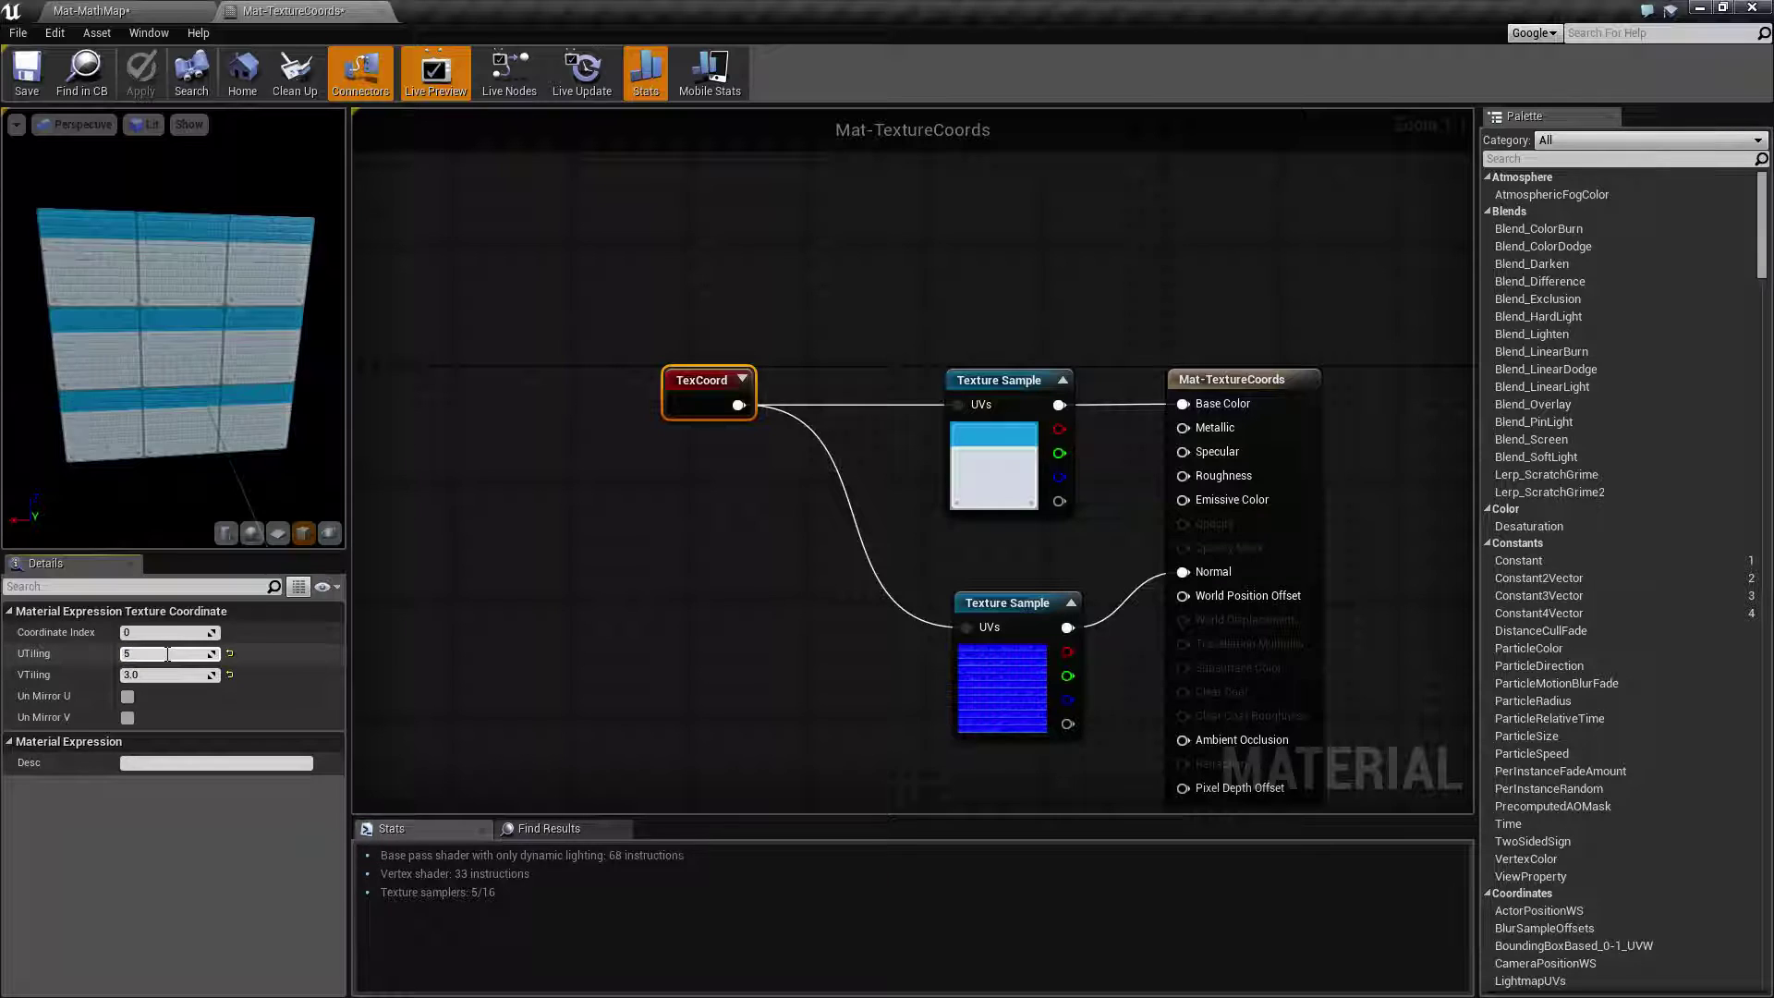
key("Return")
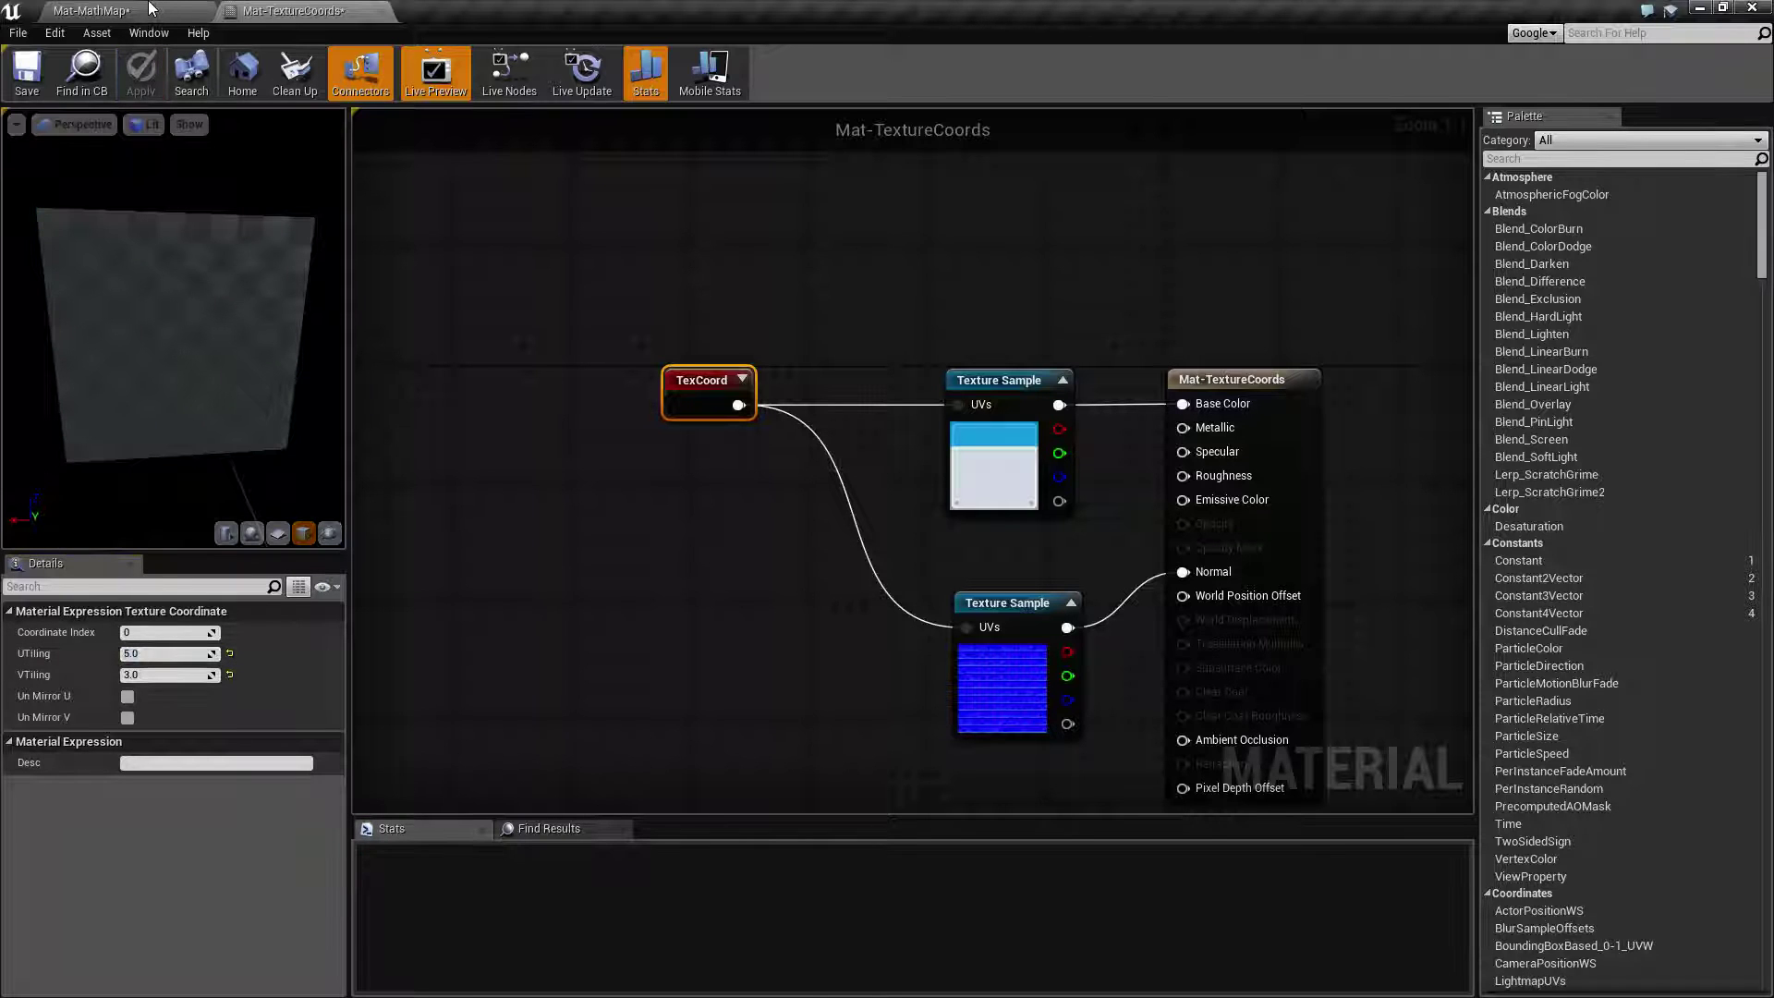
left_click(146, 9)
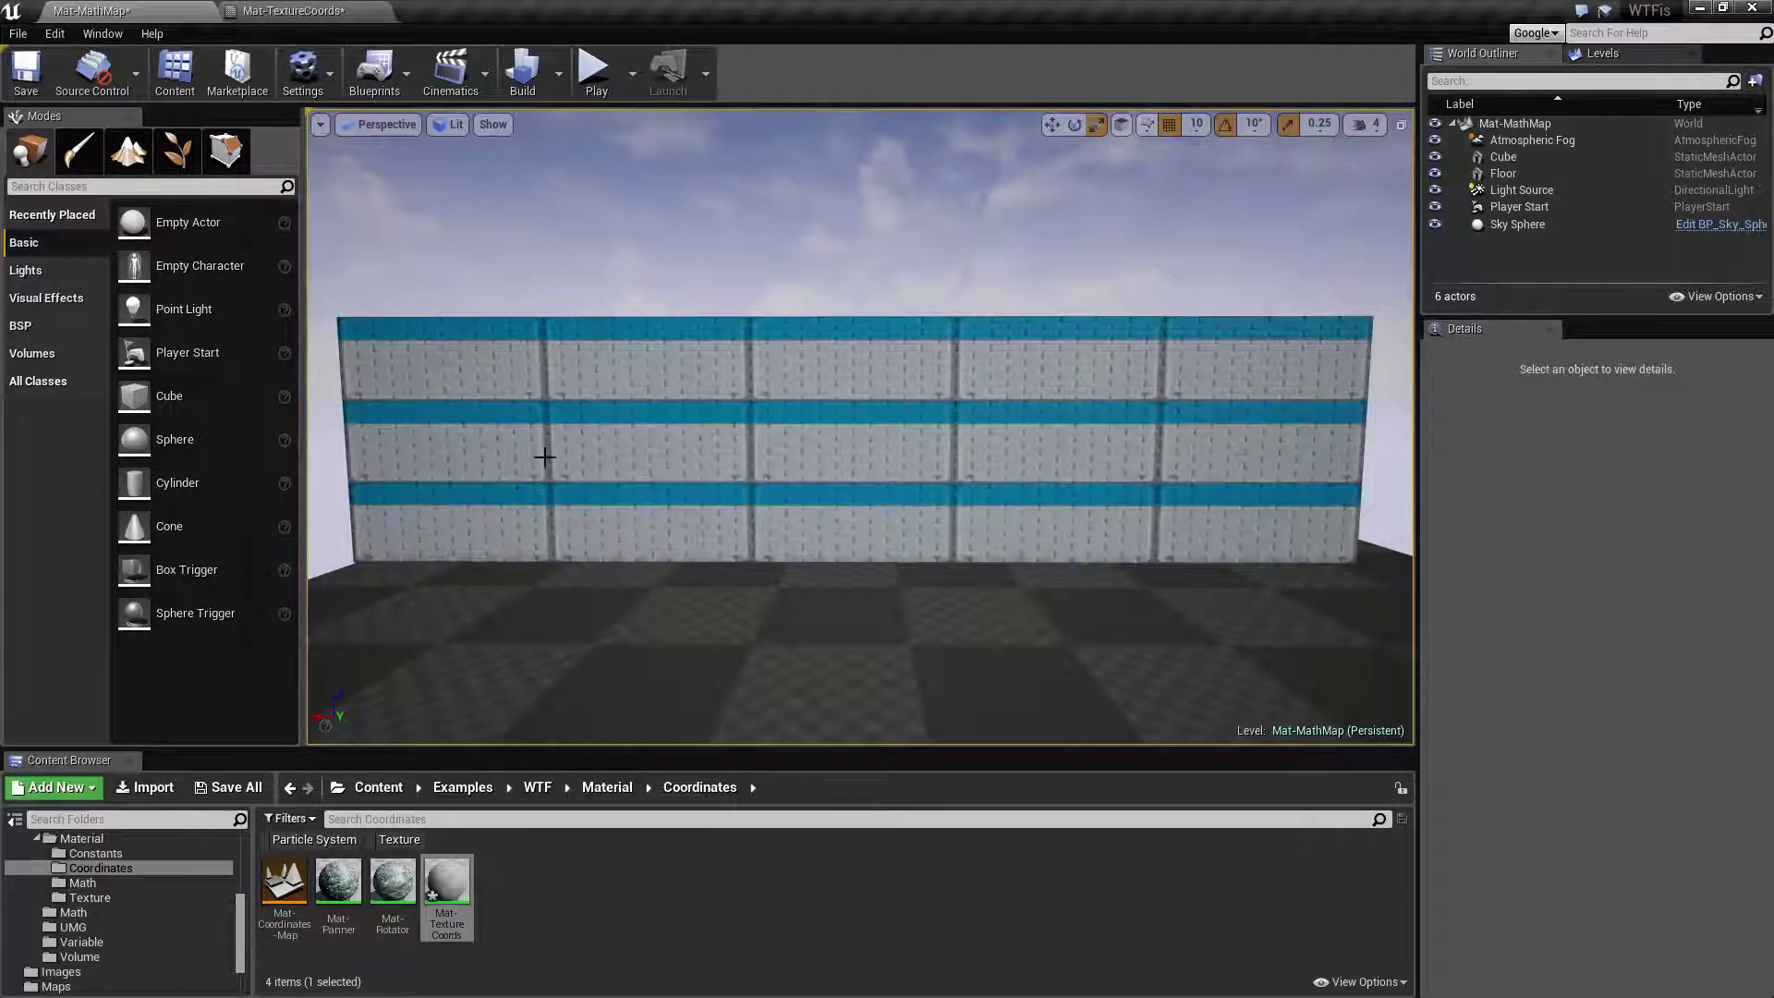
left_click(682, 325)
key("f")
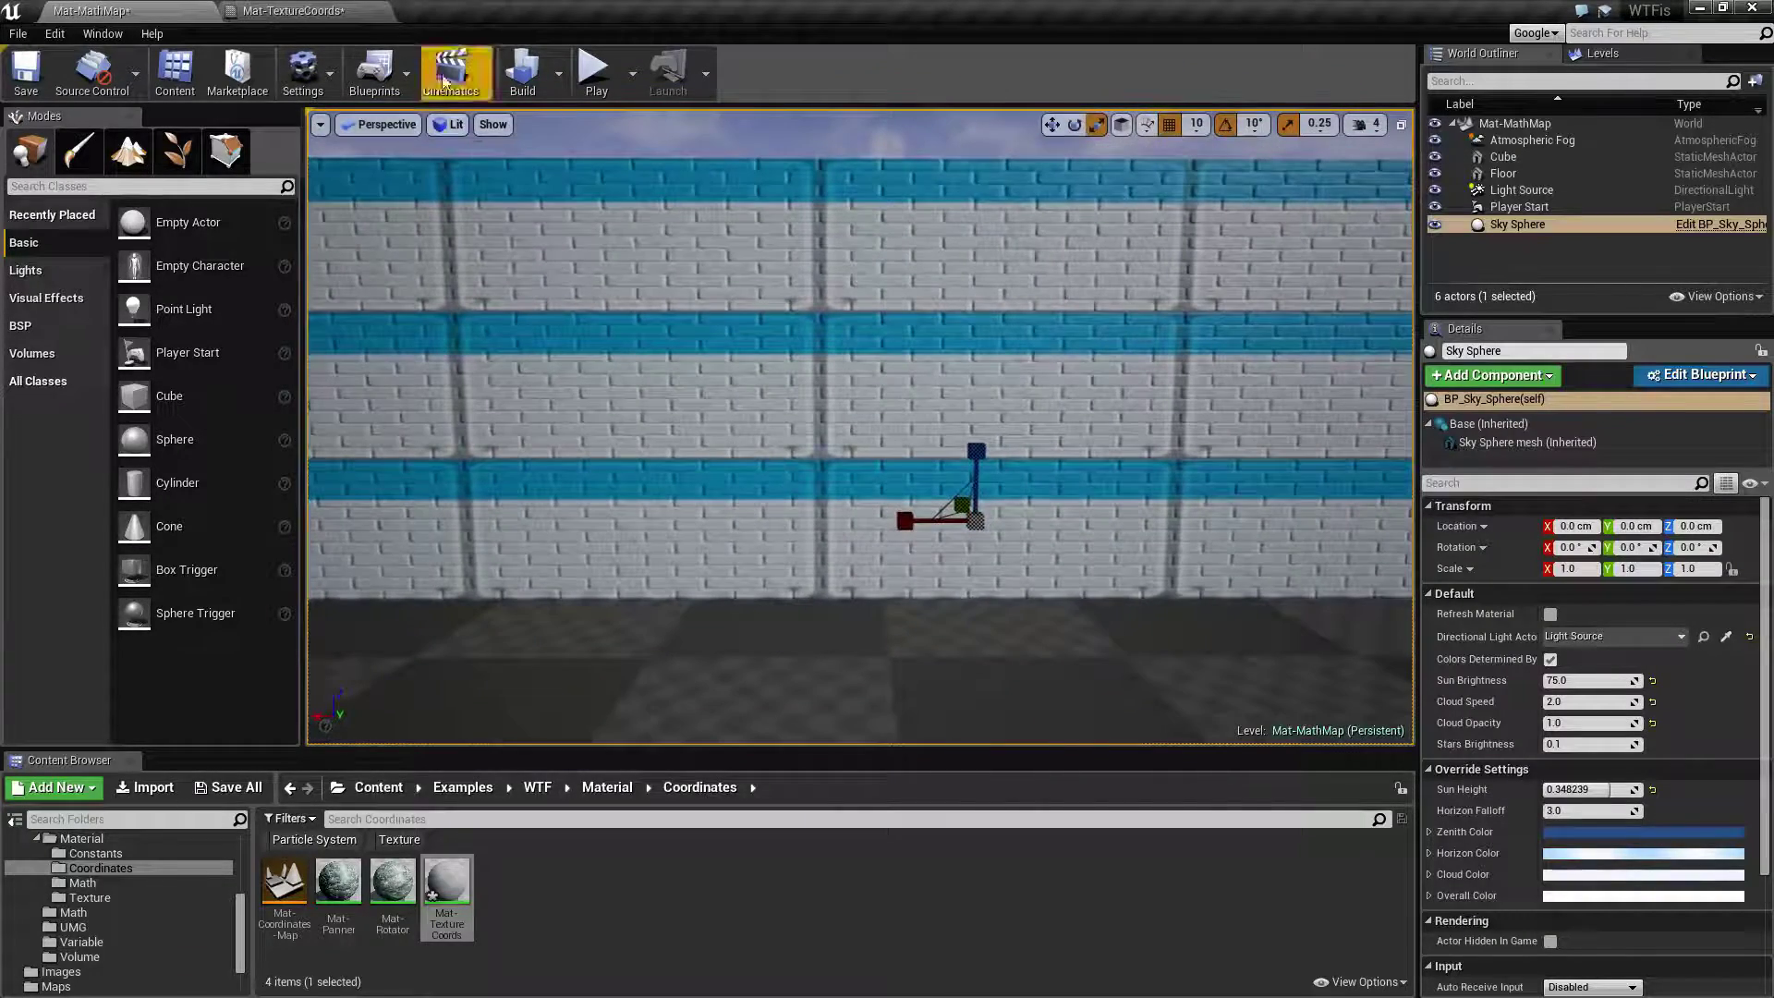
Set the TexCoord node's U tiling to 10 in the Mat-TextureCoords material and apply the change.
left_click(286, 11)
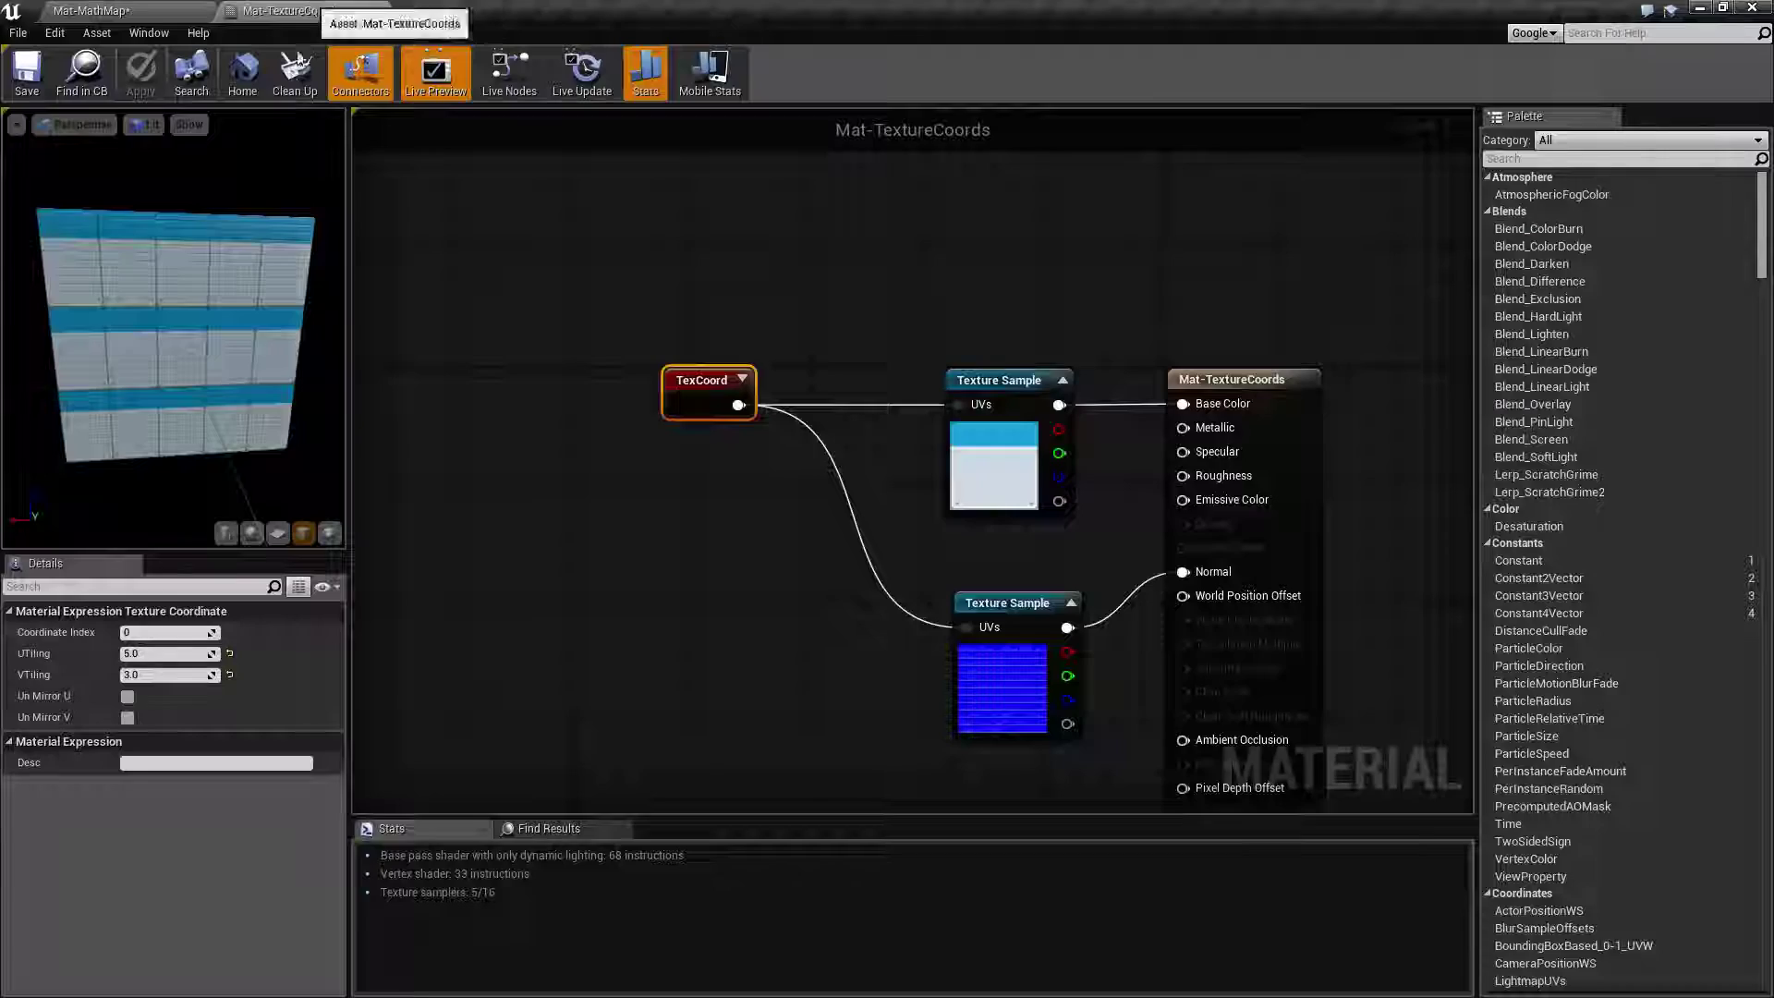
left_click(164, 654)
type("10")
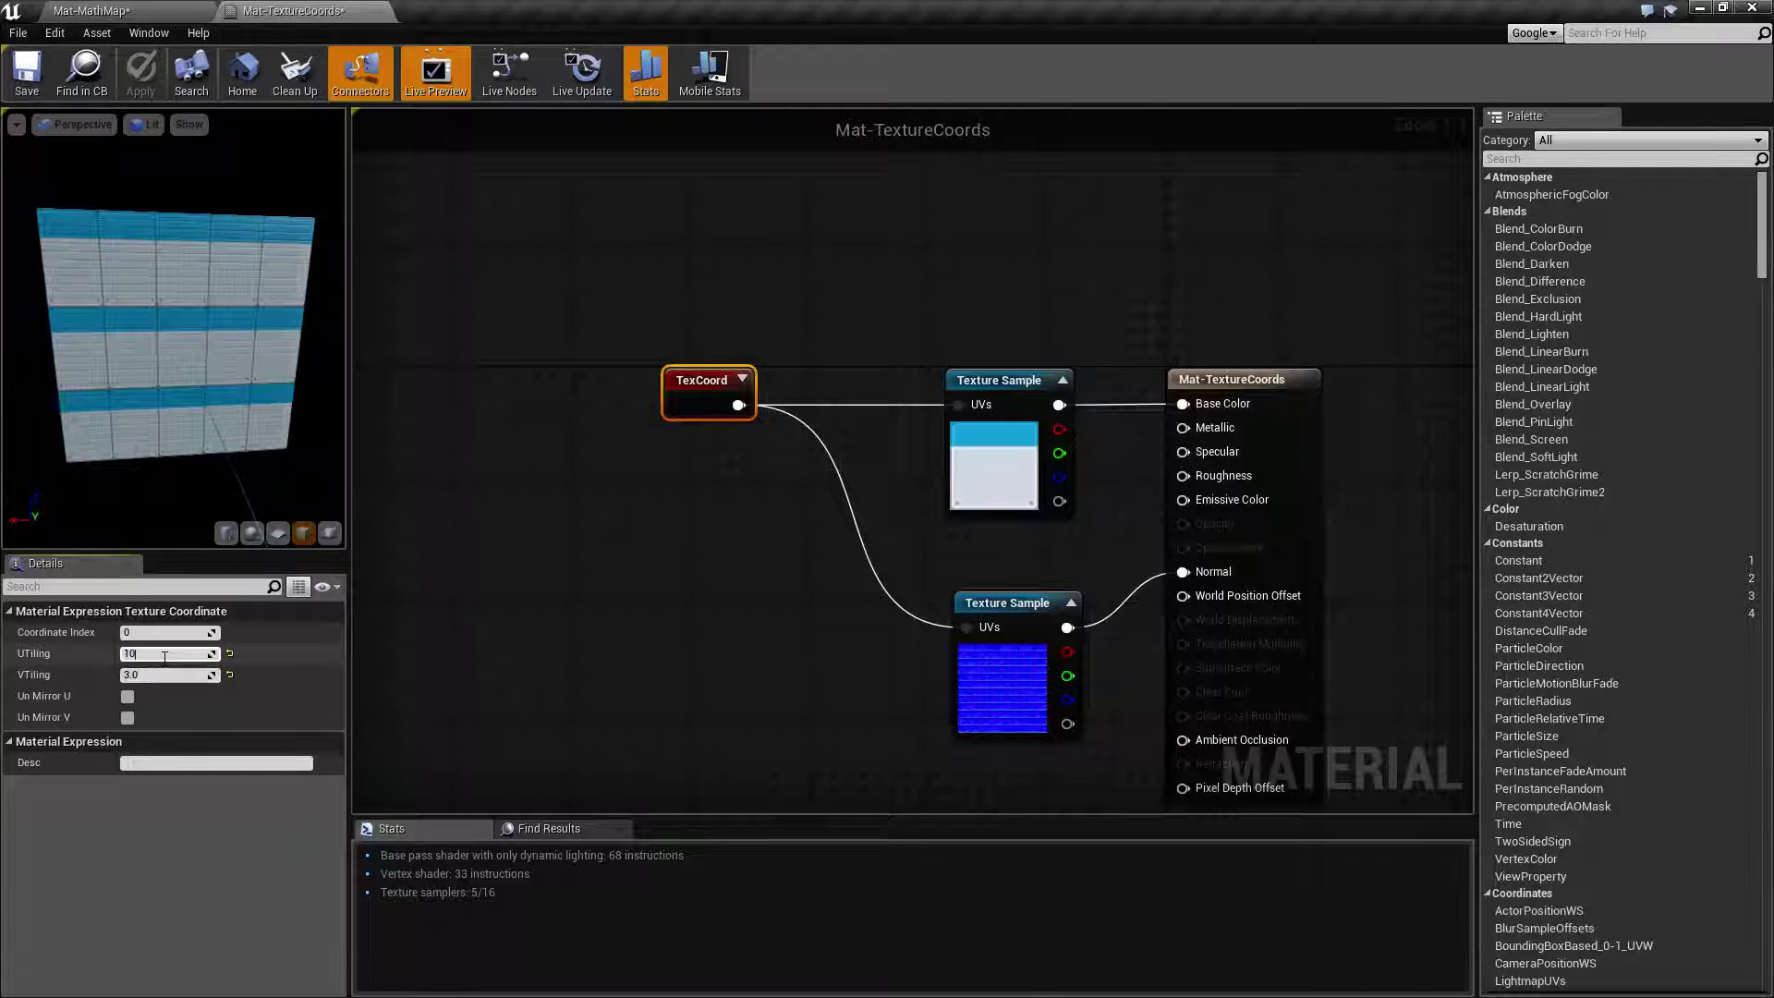
key("Return")
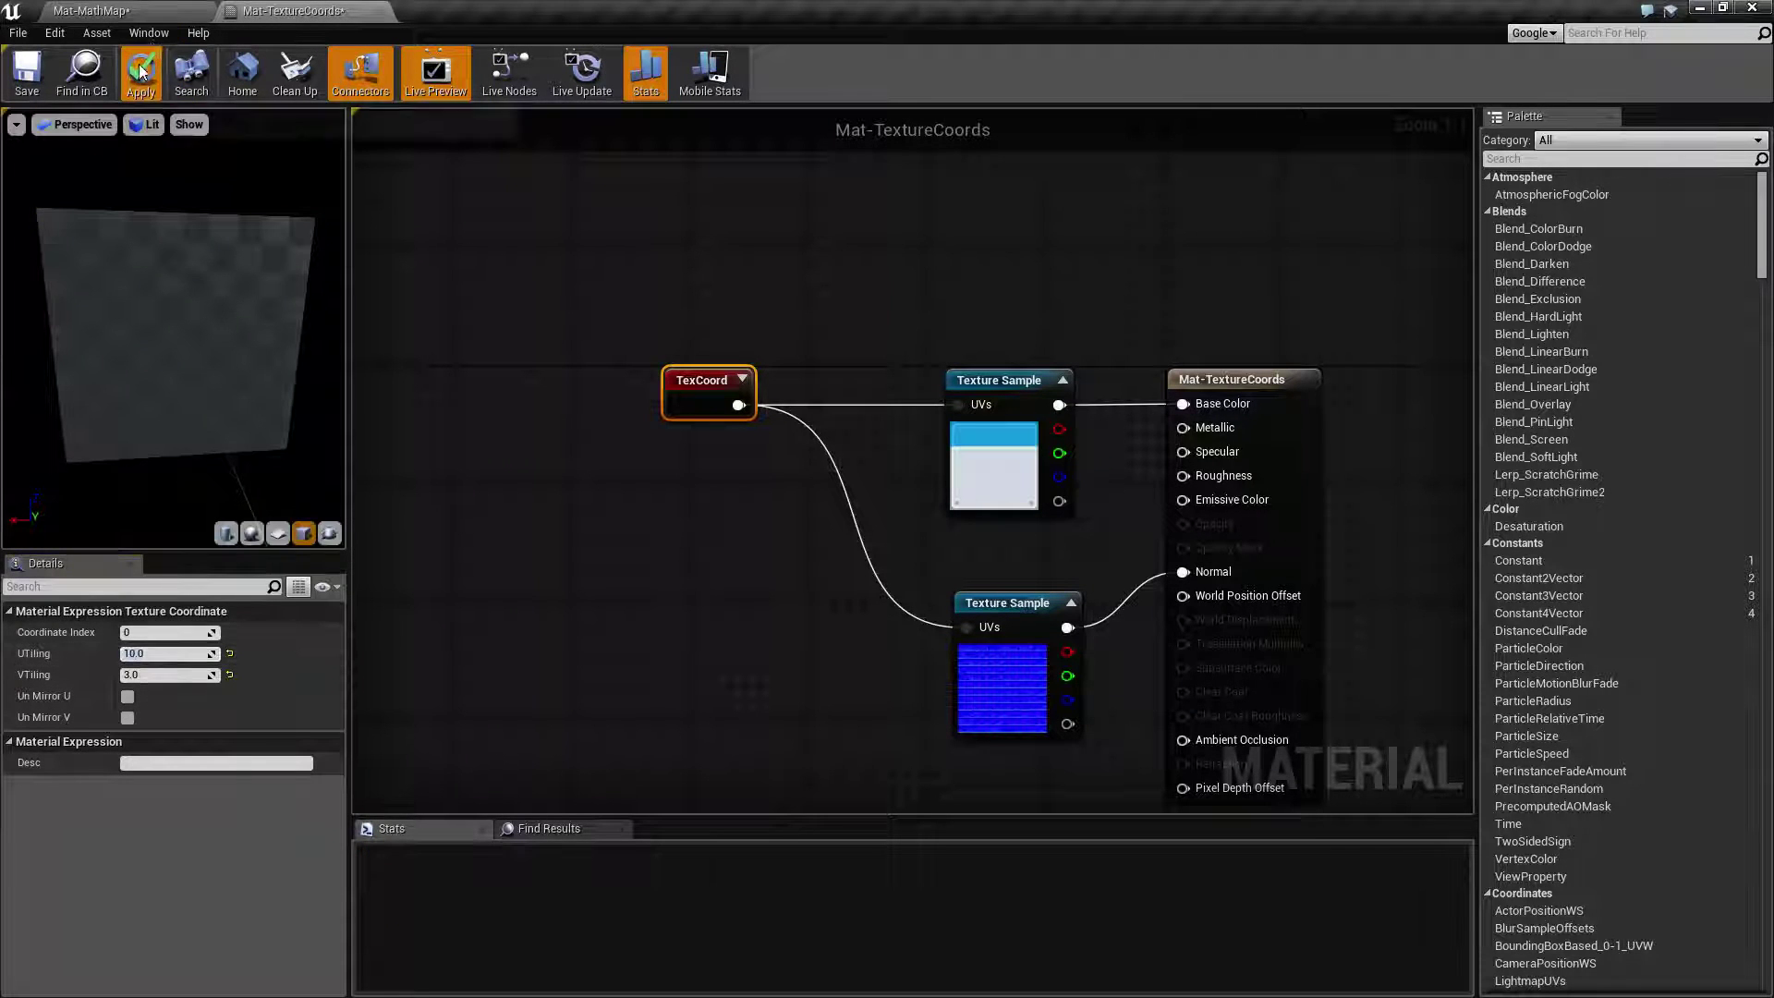
Examine the horizontal and vertical repetition of the panels on the level's stretched cube from several distances.
left_click(157, 10)
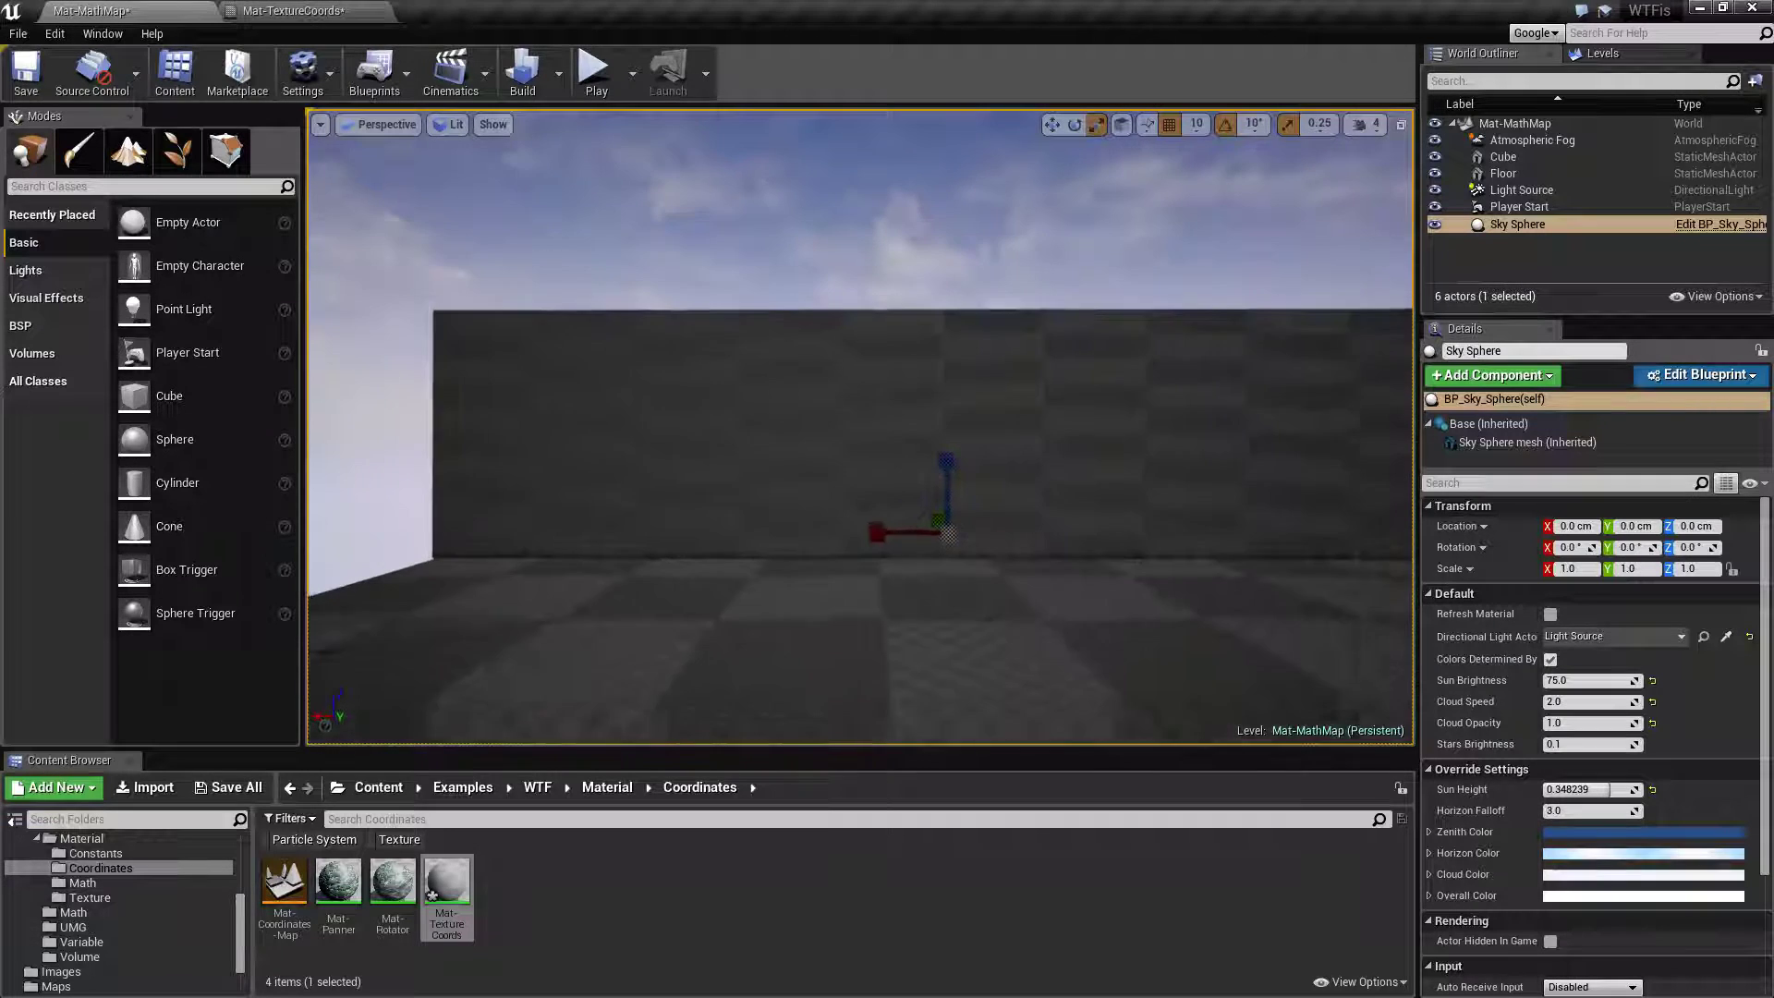
right_click_drag(925, 530, 982, 537)
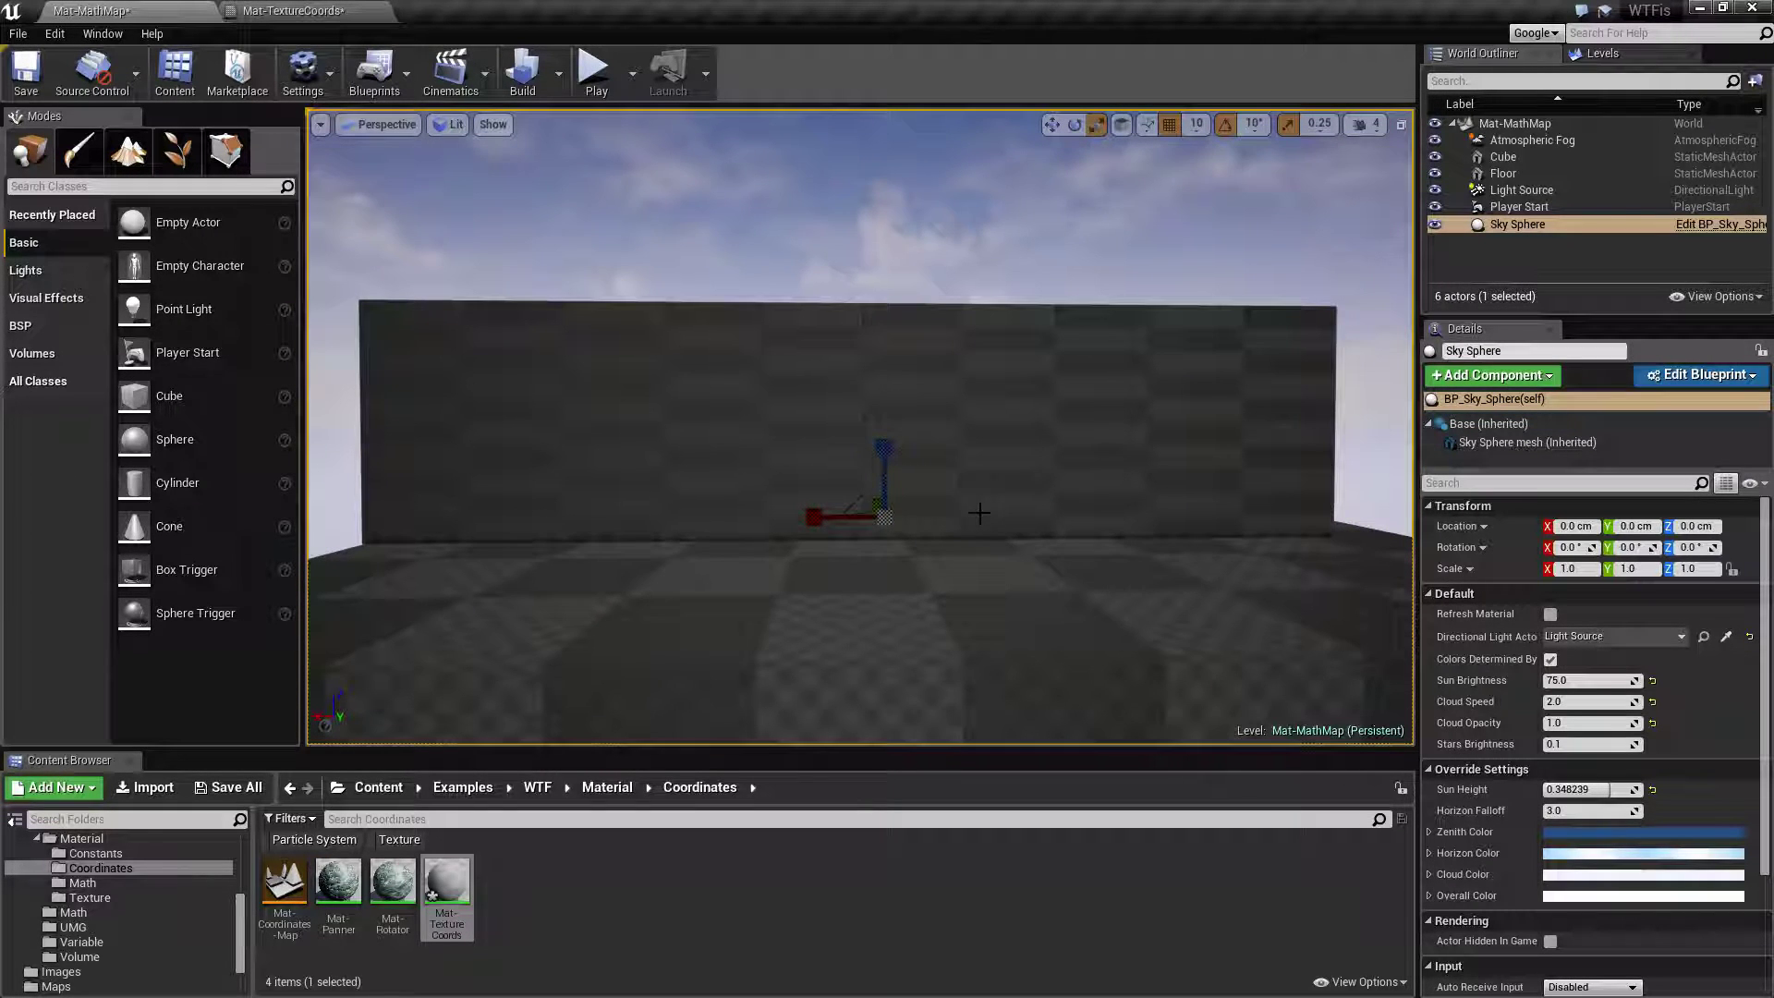
left_click_drag(1097, 522, 1049, 314)
right_click_drag(1049, 314, 1062, 526)
key("s")
key("d")
key("w")
key("s")
key("a")
key("w")
key("w")
key("s")
key("a")
key("w")
left_click_drag(1071, 448, 1071, 471)
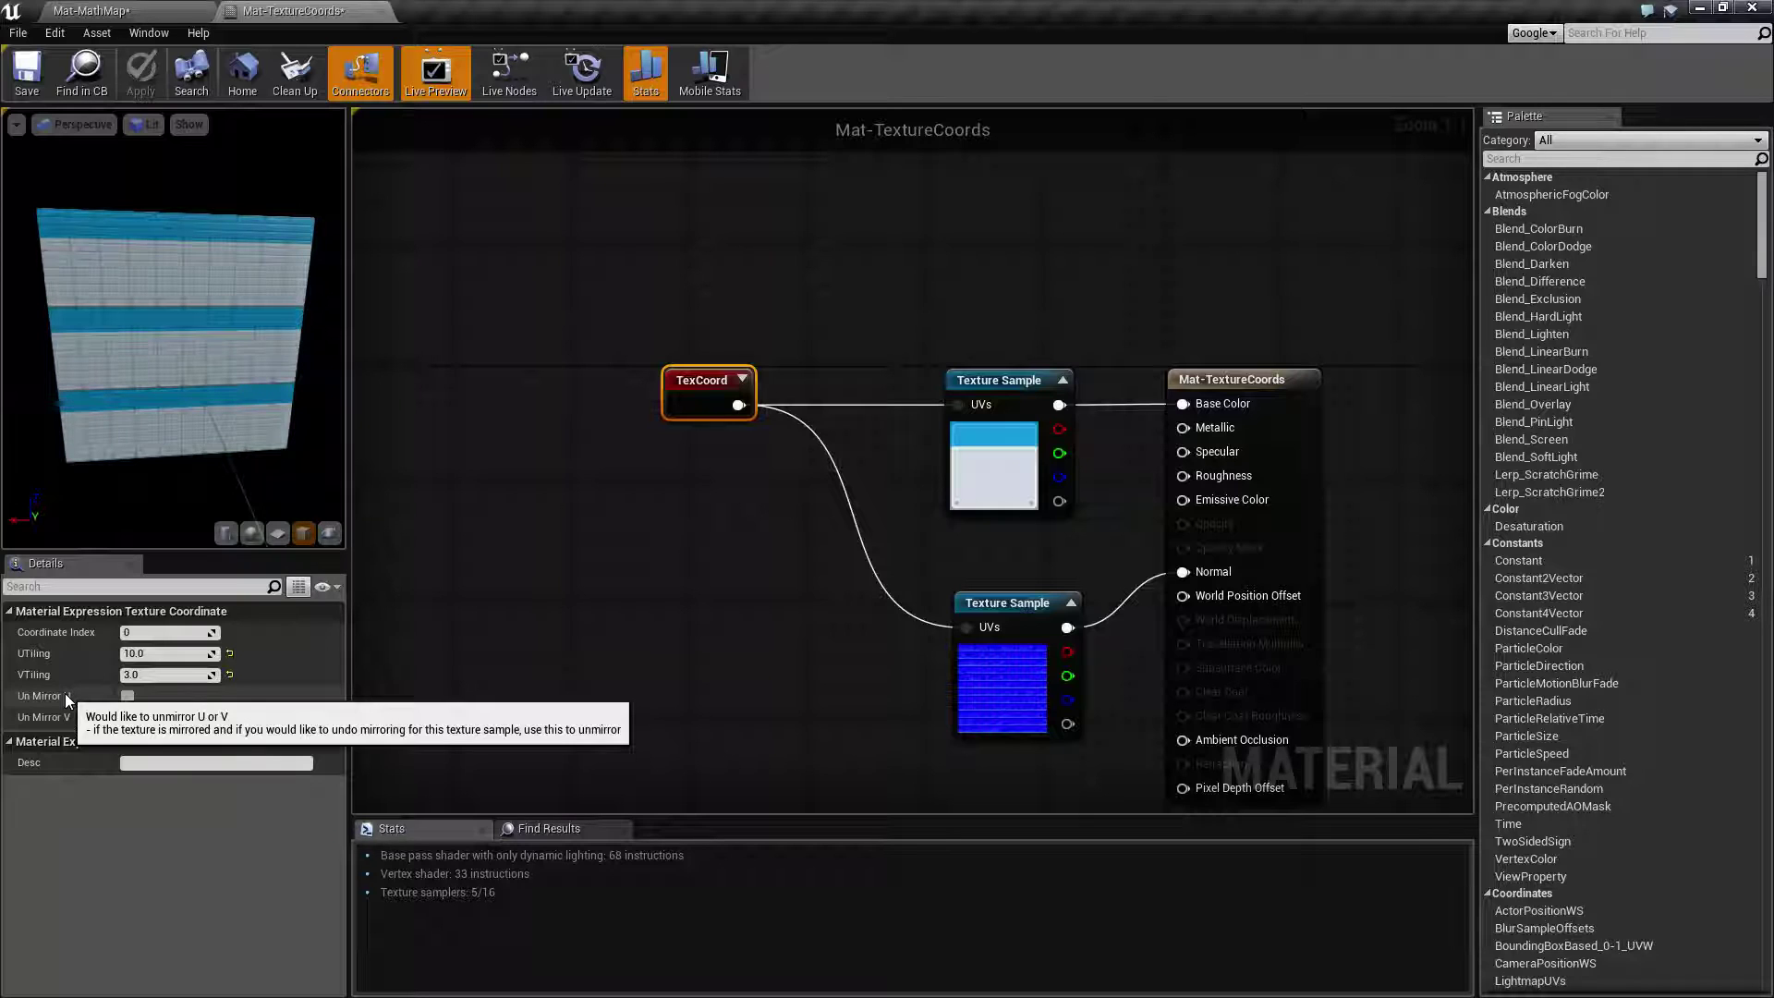
Enable Un Mirror V on the TexCoord node, apply the material and inspect the stretched cube in the level.
left_click(127, 716)
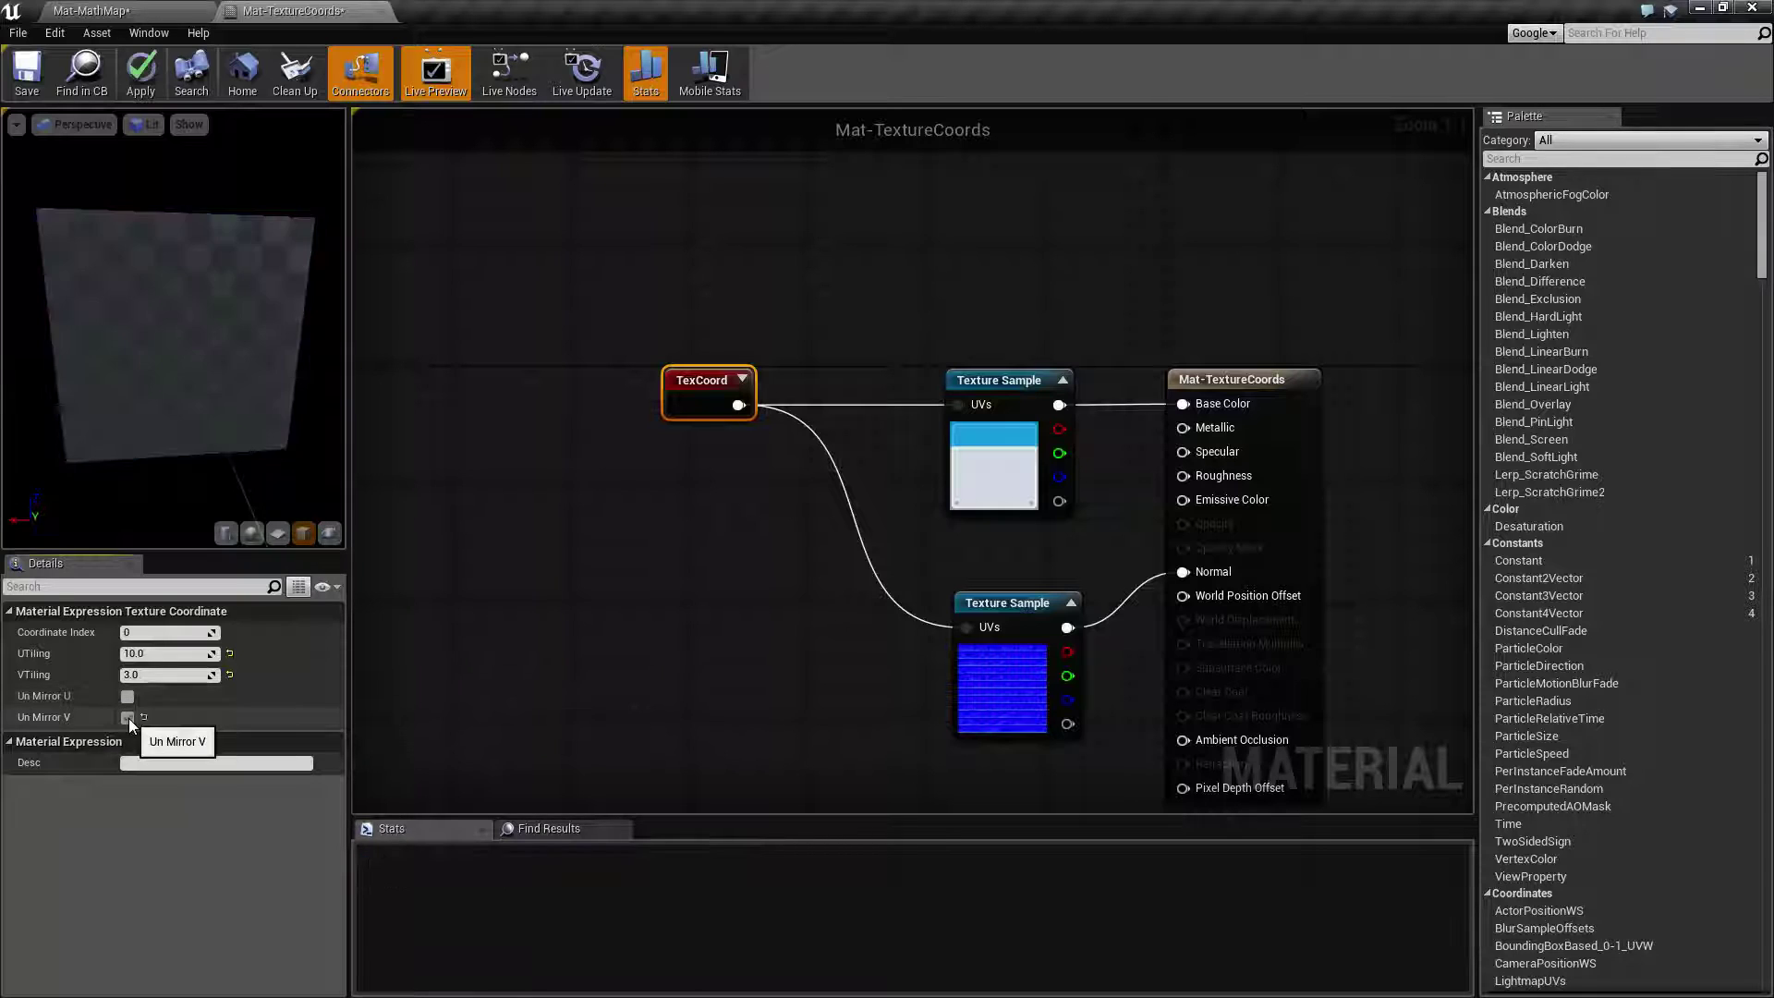
left_click(153, 85)
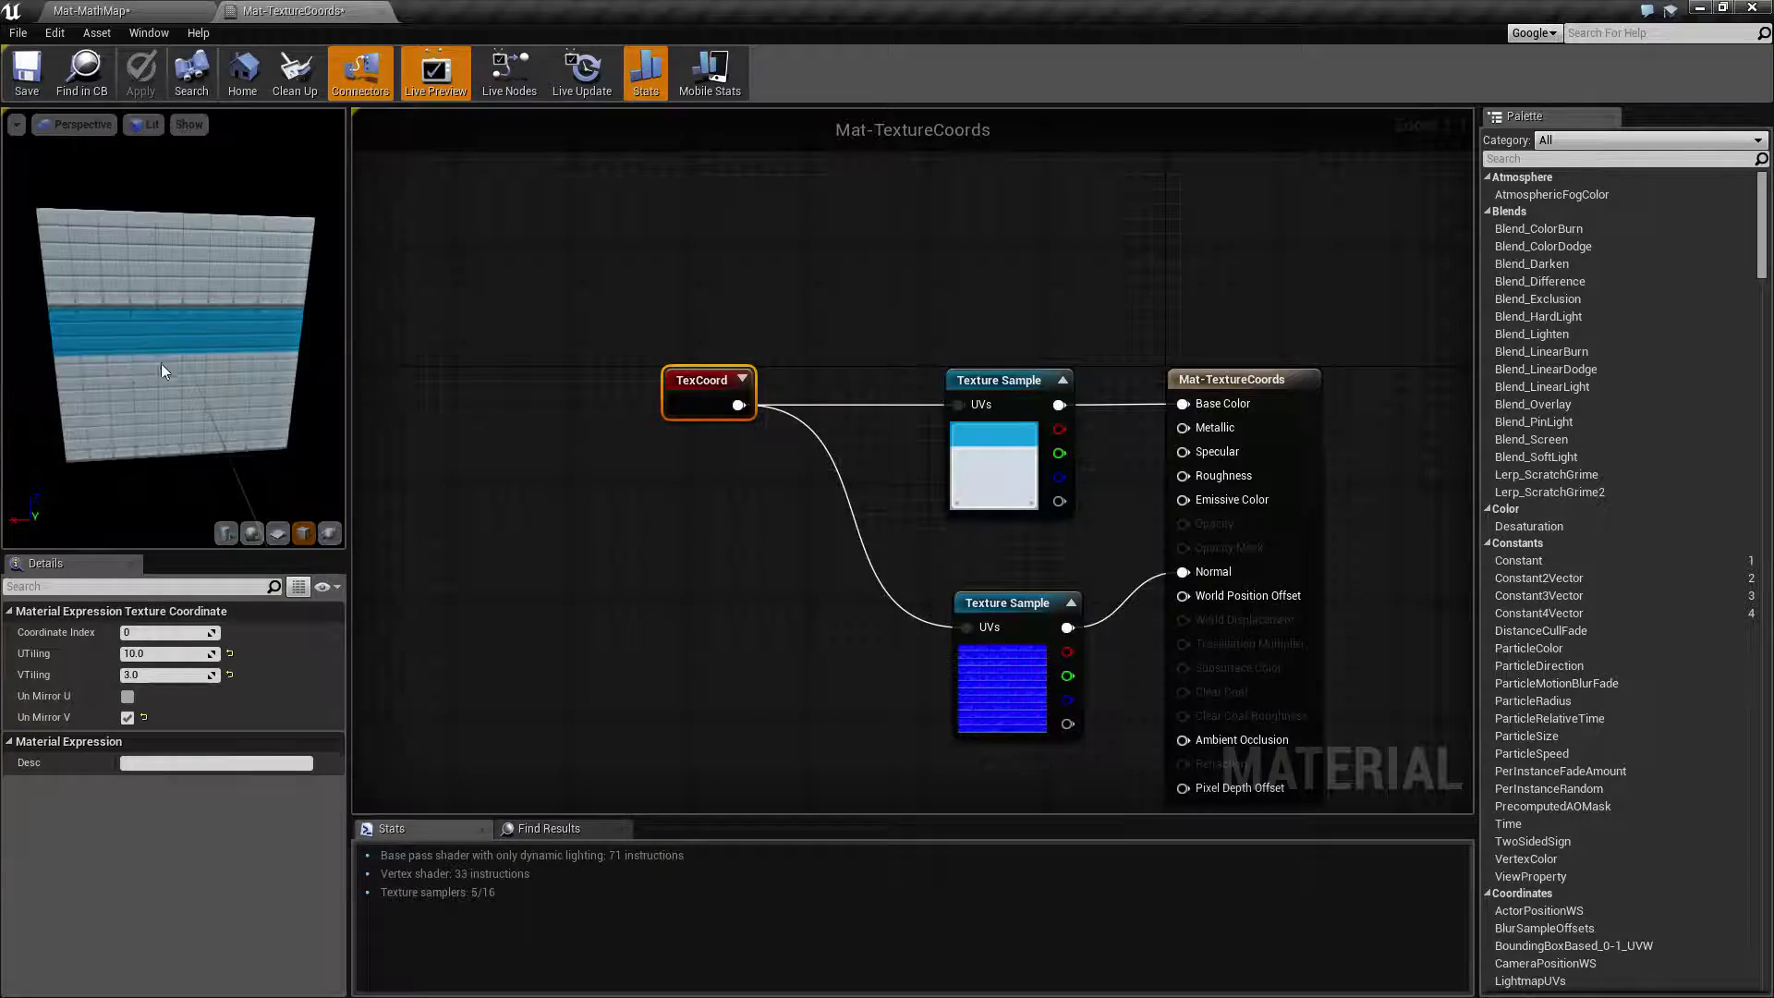
left_click(78, 12)
right_click_drag(1111, 483, 1111, 415)
key("s")
right_click_drag(814, 419, 815, 418)
right_click_drag(495, 269, 495, 269)
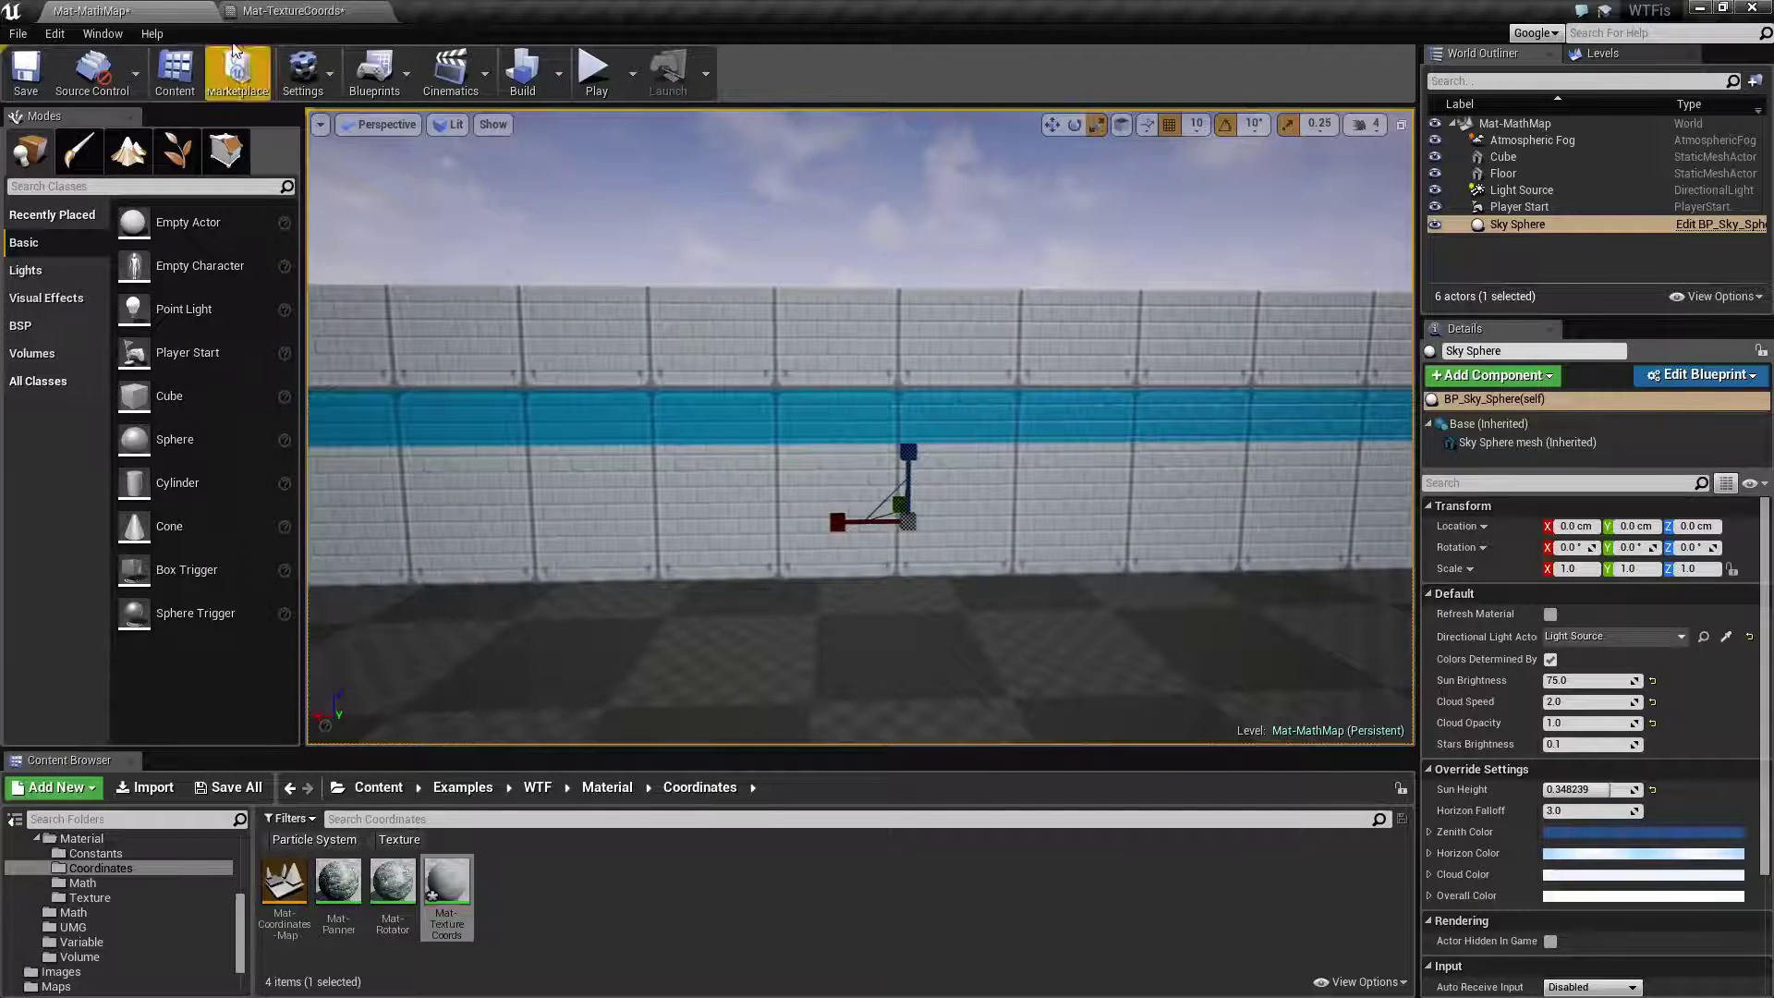
Disable Un Mirror V on the TexCoord node and apply the material.
left_click(286, 11)
left_click(127, 716)
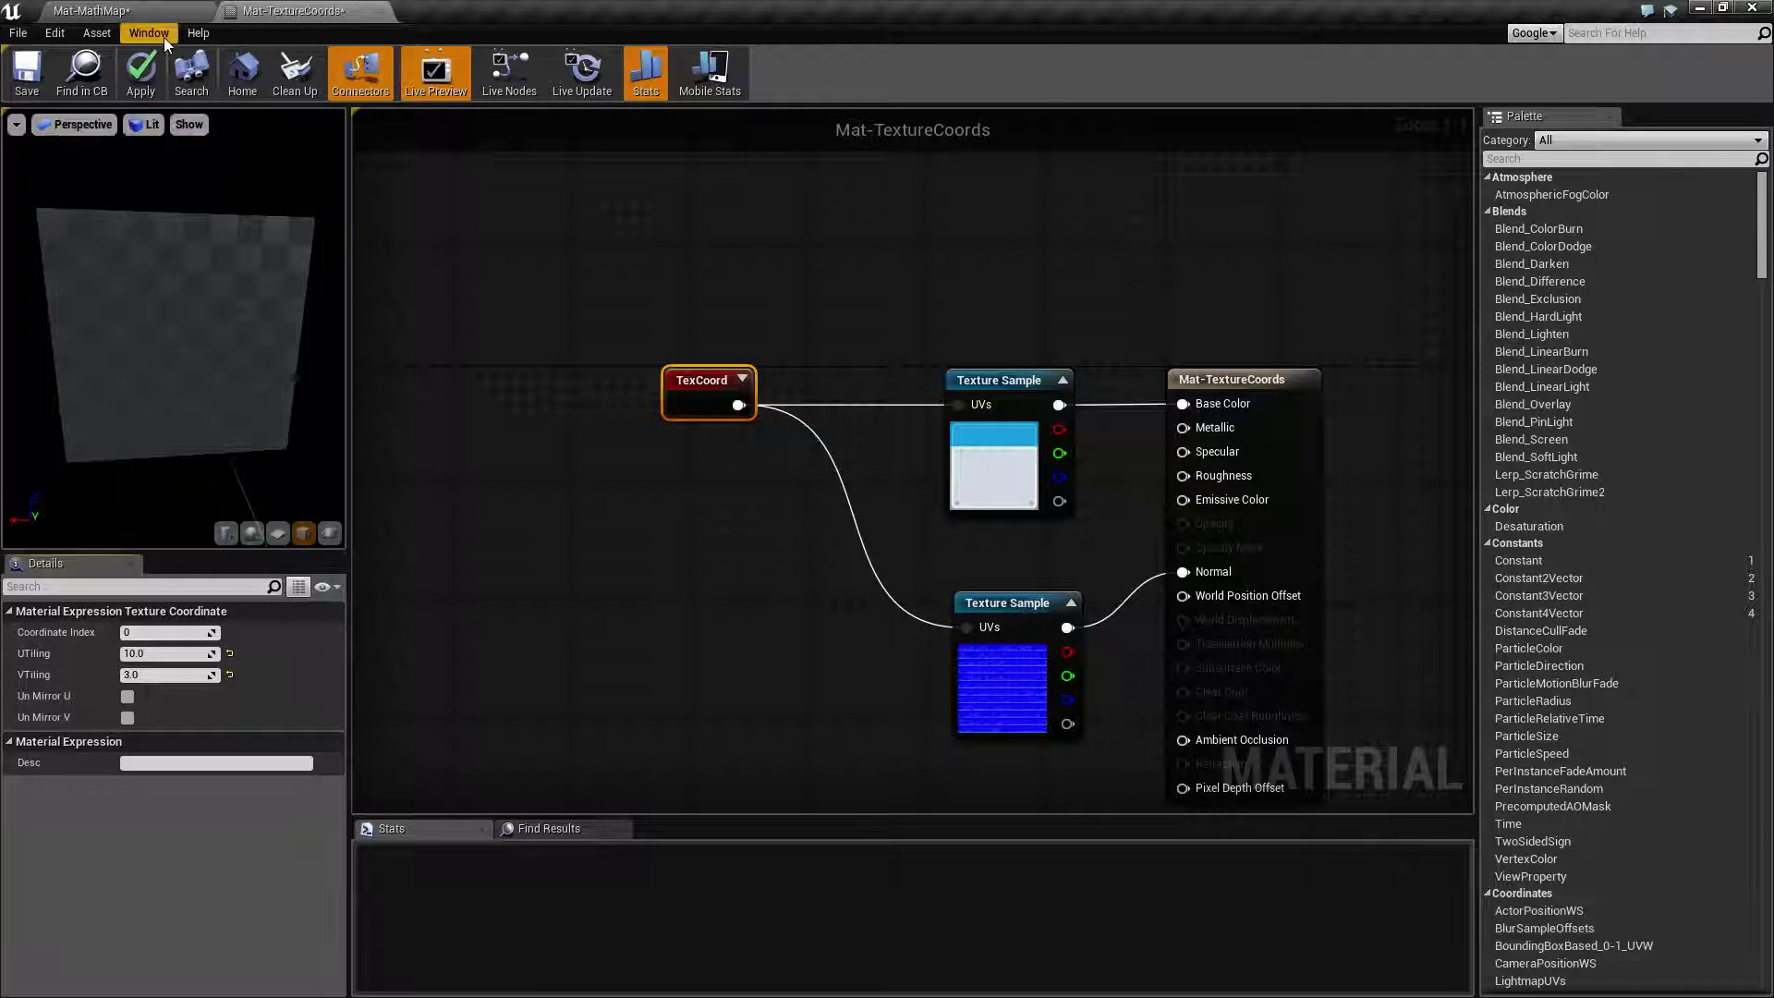
left_click(143, 73)
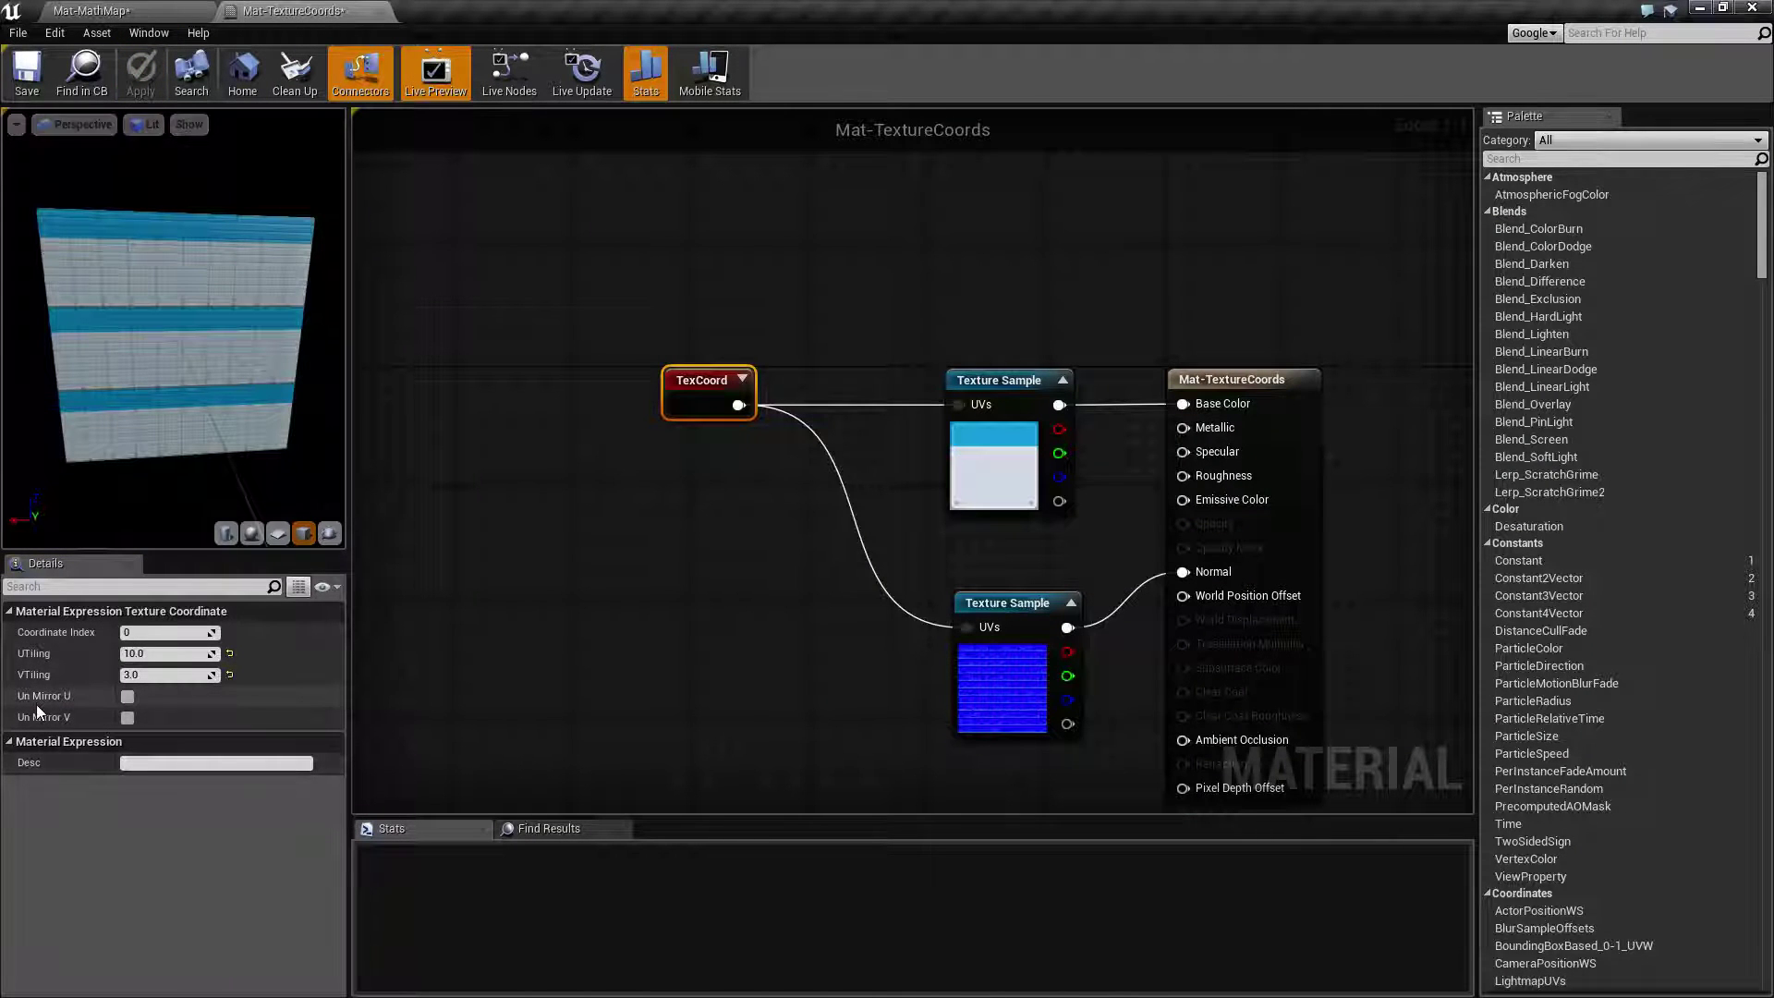
mouse_move(55, 700)
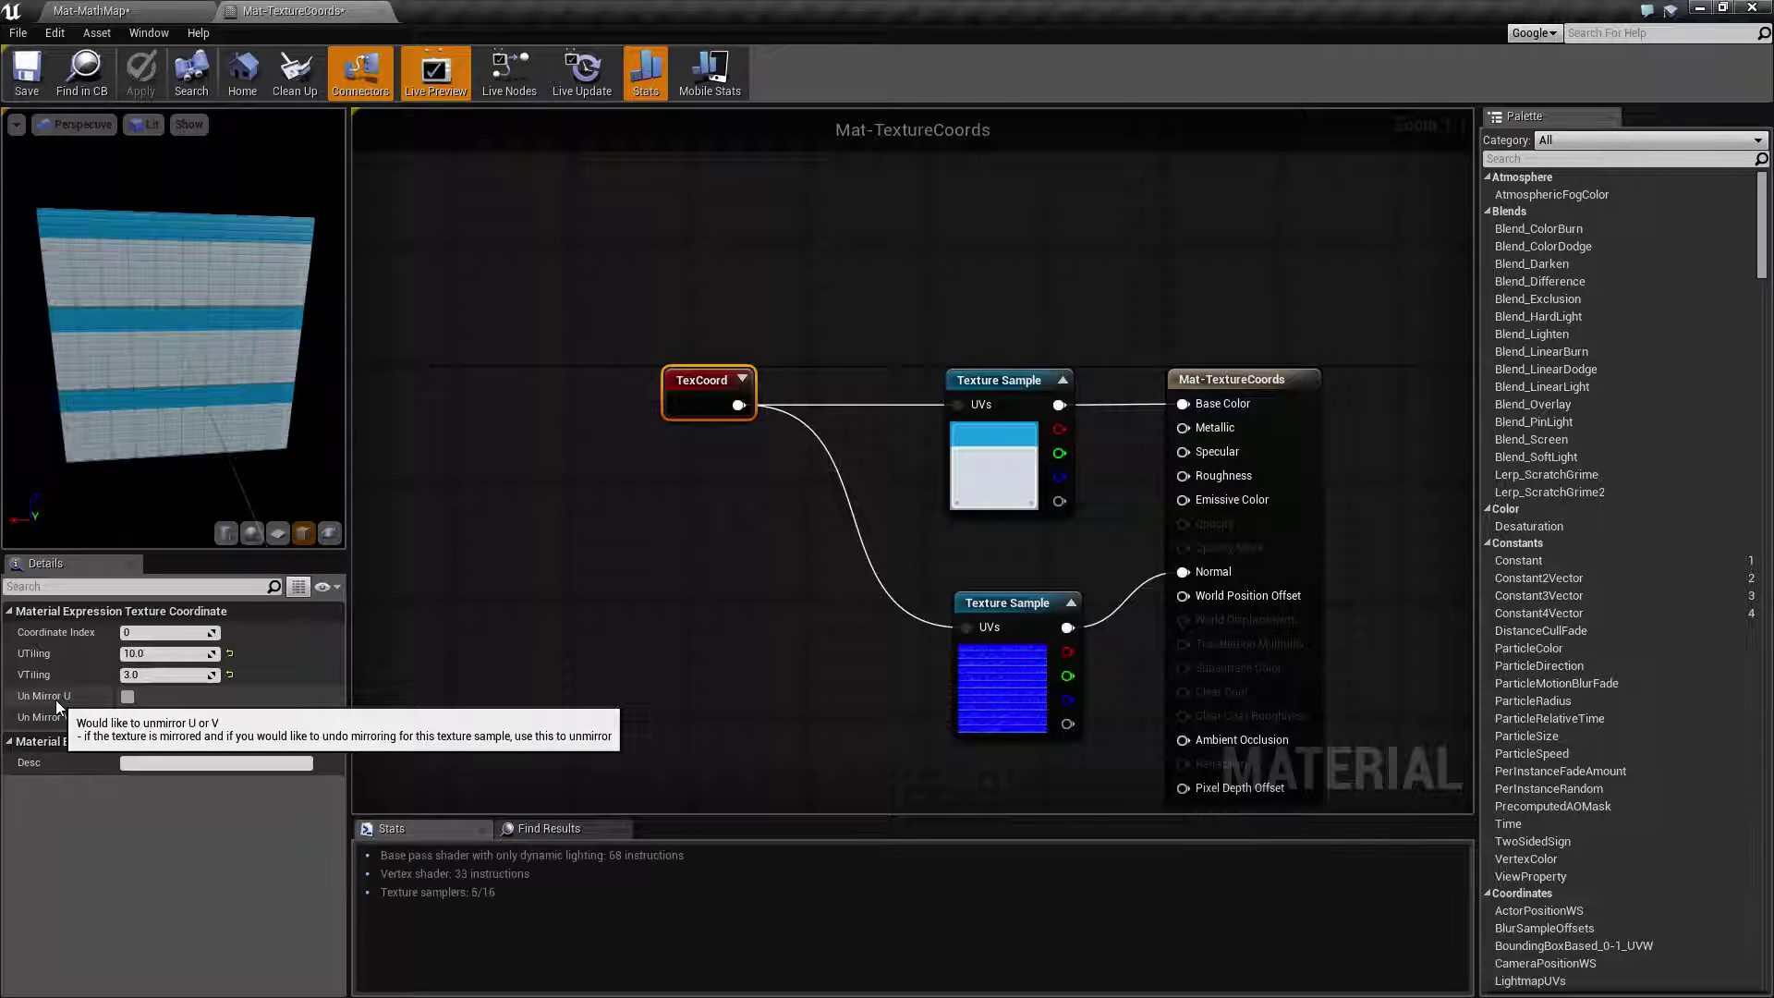
Replace the base color Texture Sample's texture with the gray T_Brick_Clay_Beveled texture and apply the material.
left_click(993, 388)
left_click(229, 757)
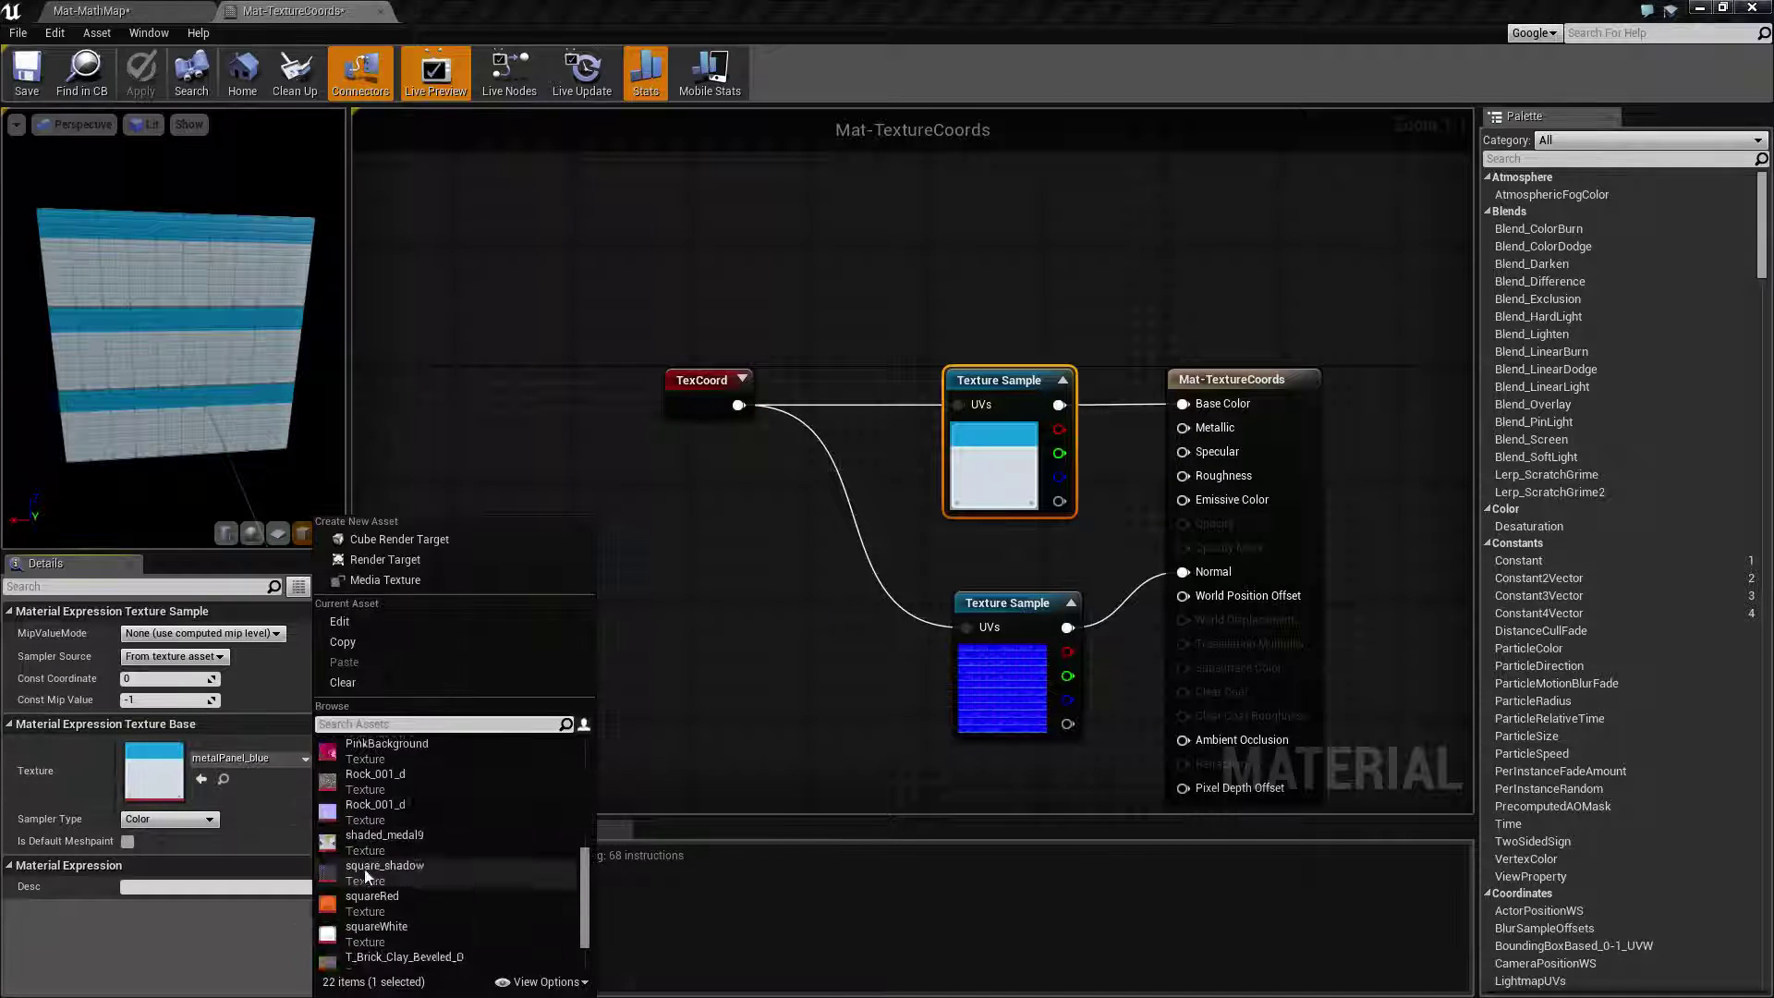
scroll(425, 887, "down", 2)
left_click(425, 905)
left_click(140, 72)
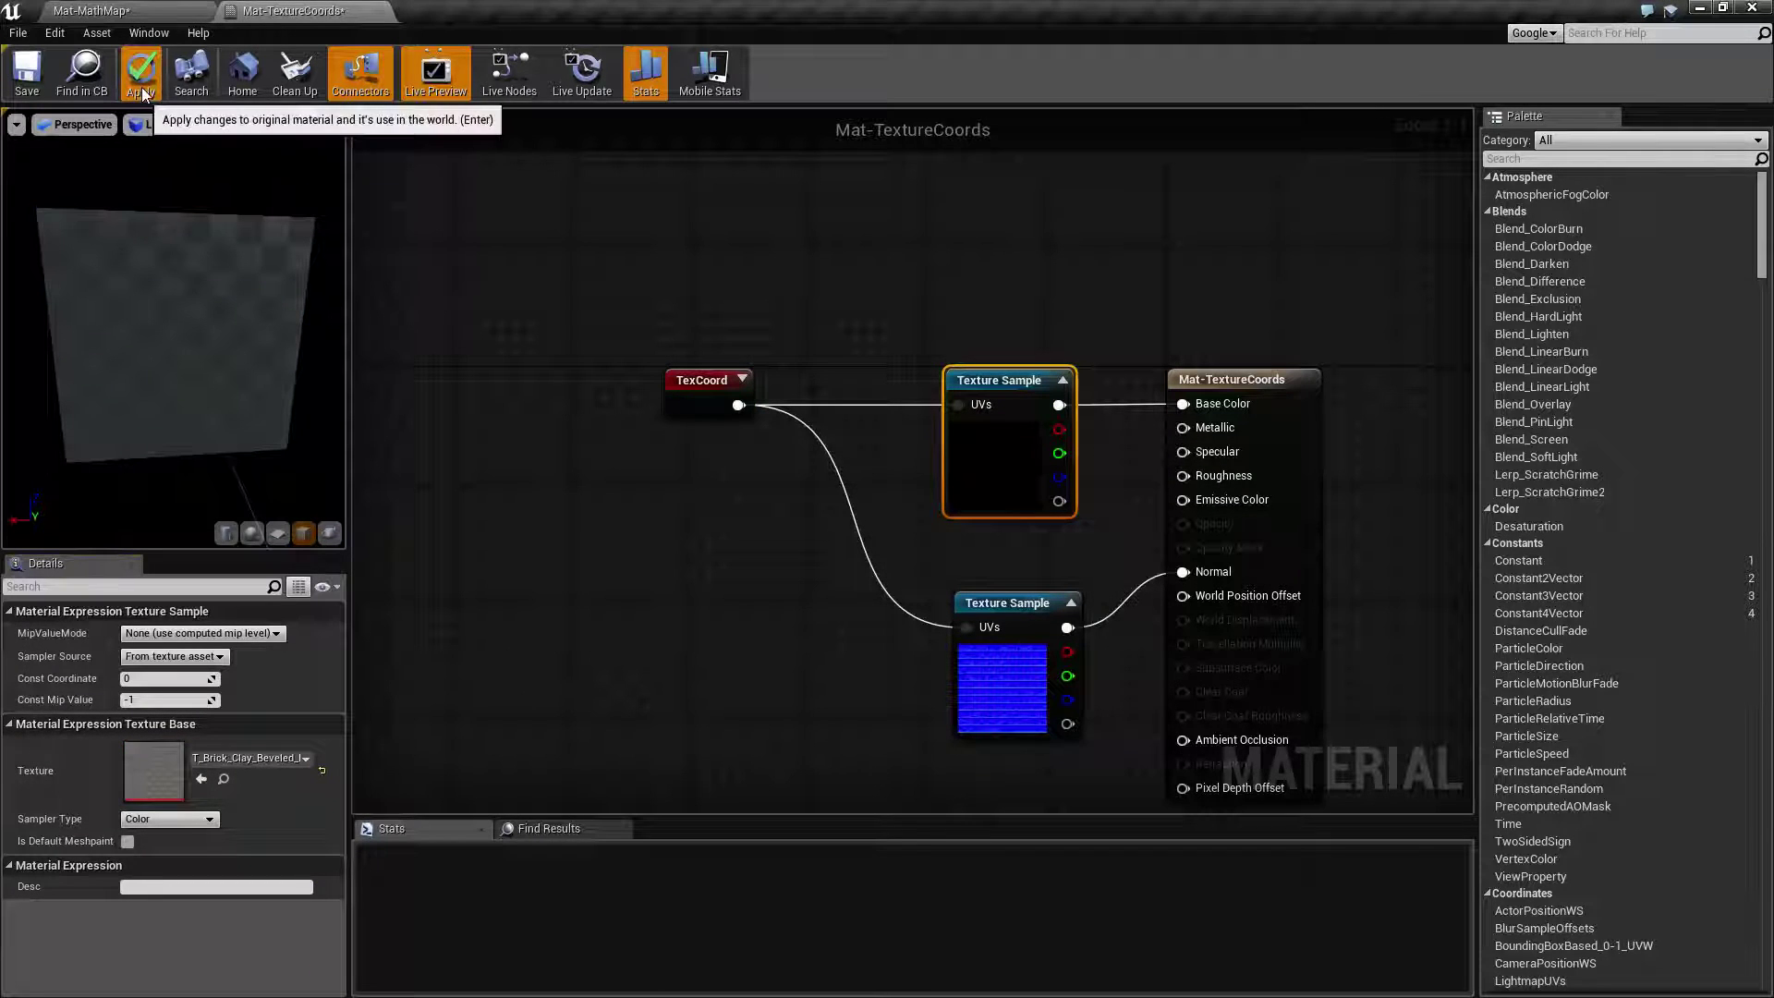
Examine the clay brick texture's tiling on the stretched cube in the level, from near and far.
left_click(113, 10)
right_click_drag(878, 404, 878, 346)
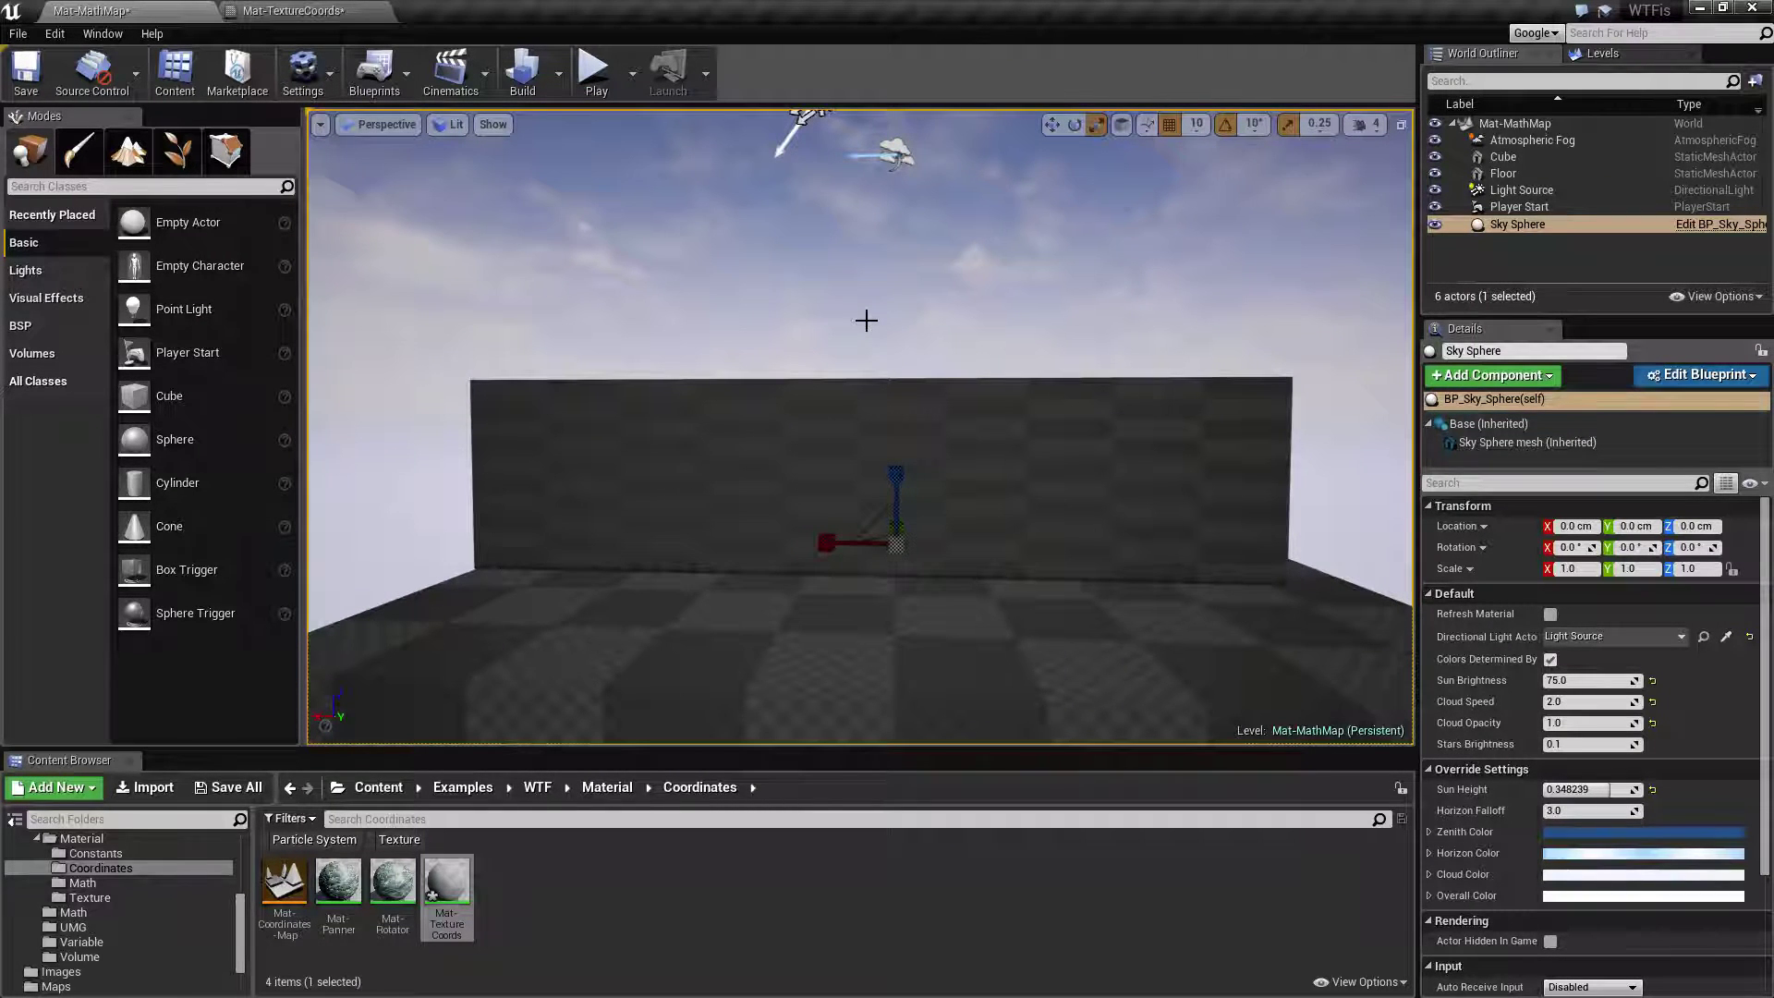
right_click_drag(887, 301, 901, 337)
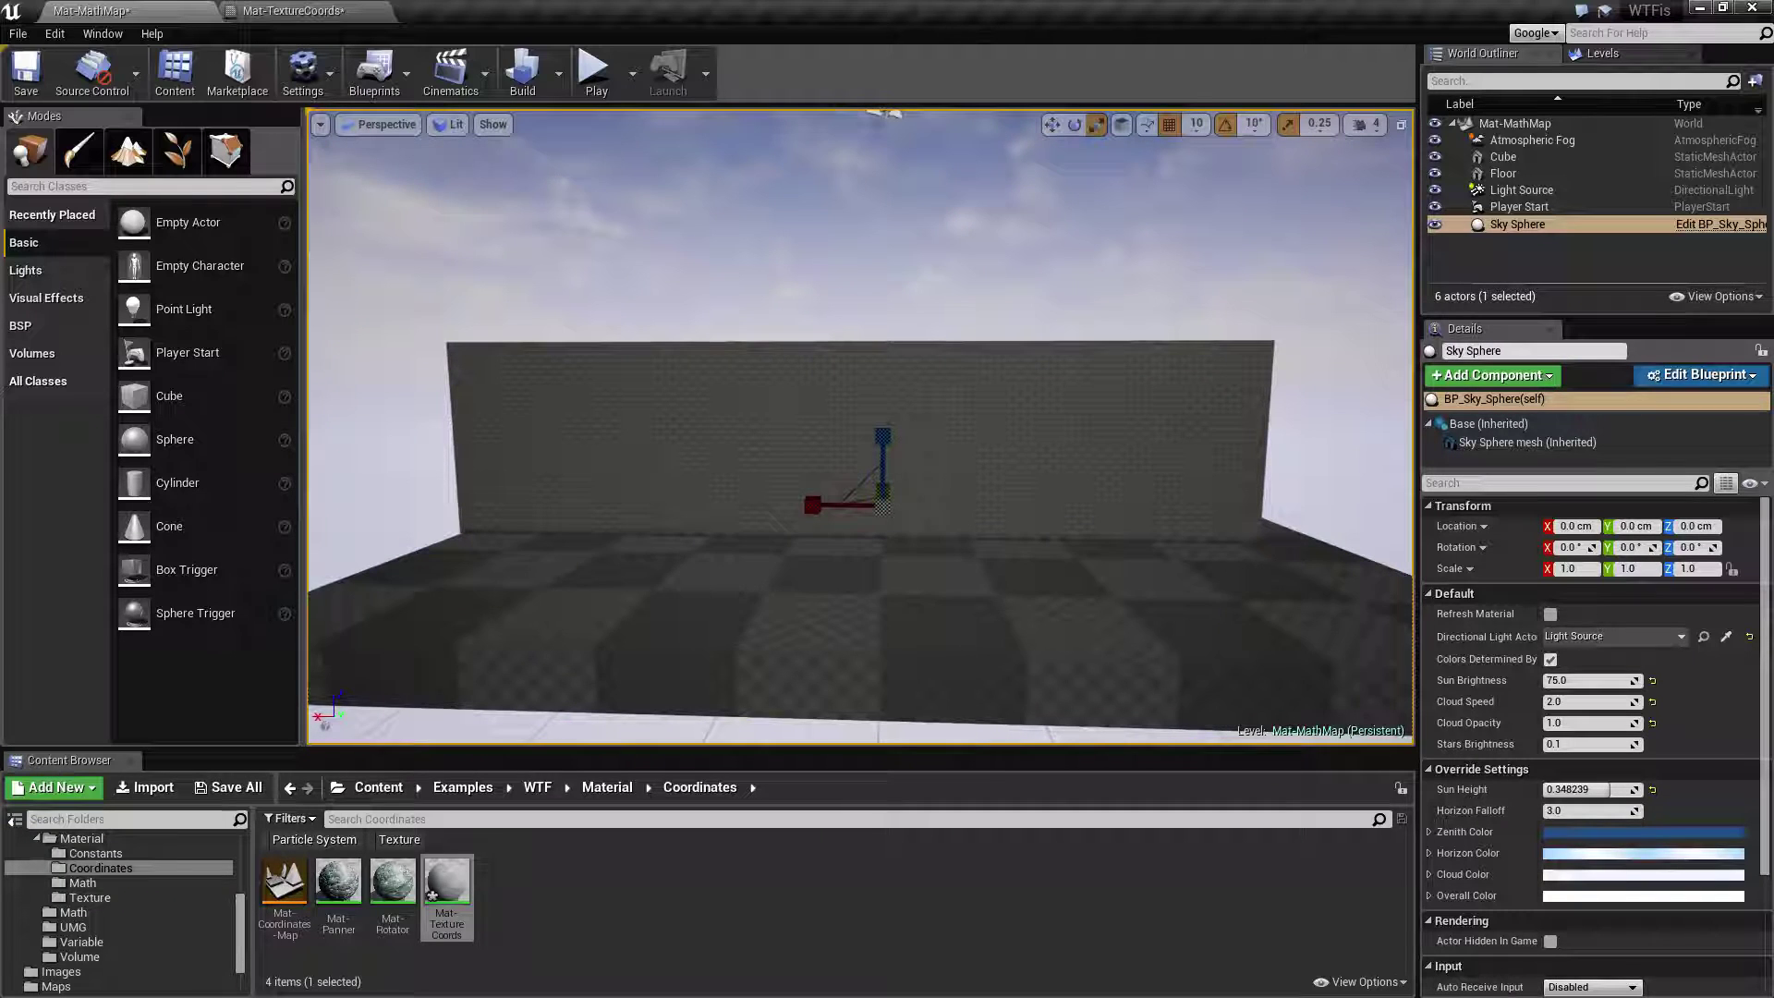
right_click_drag(887, 425, 841, 406)
key("w")
mouse_move(866, 320)
right_mouse_down()
mouse_move(887, 300)
mouse_move(886, 369)
mouse_move(887, 300)
right_mouse_up()
key("s")
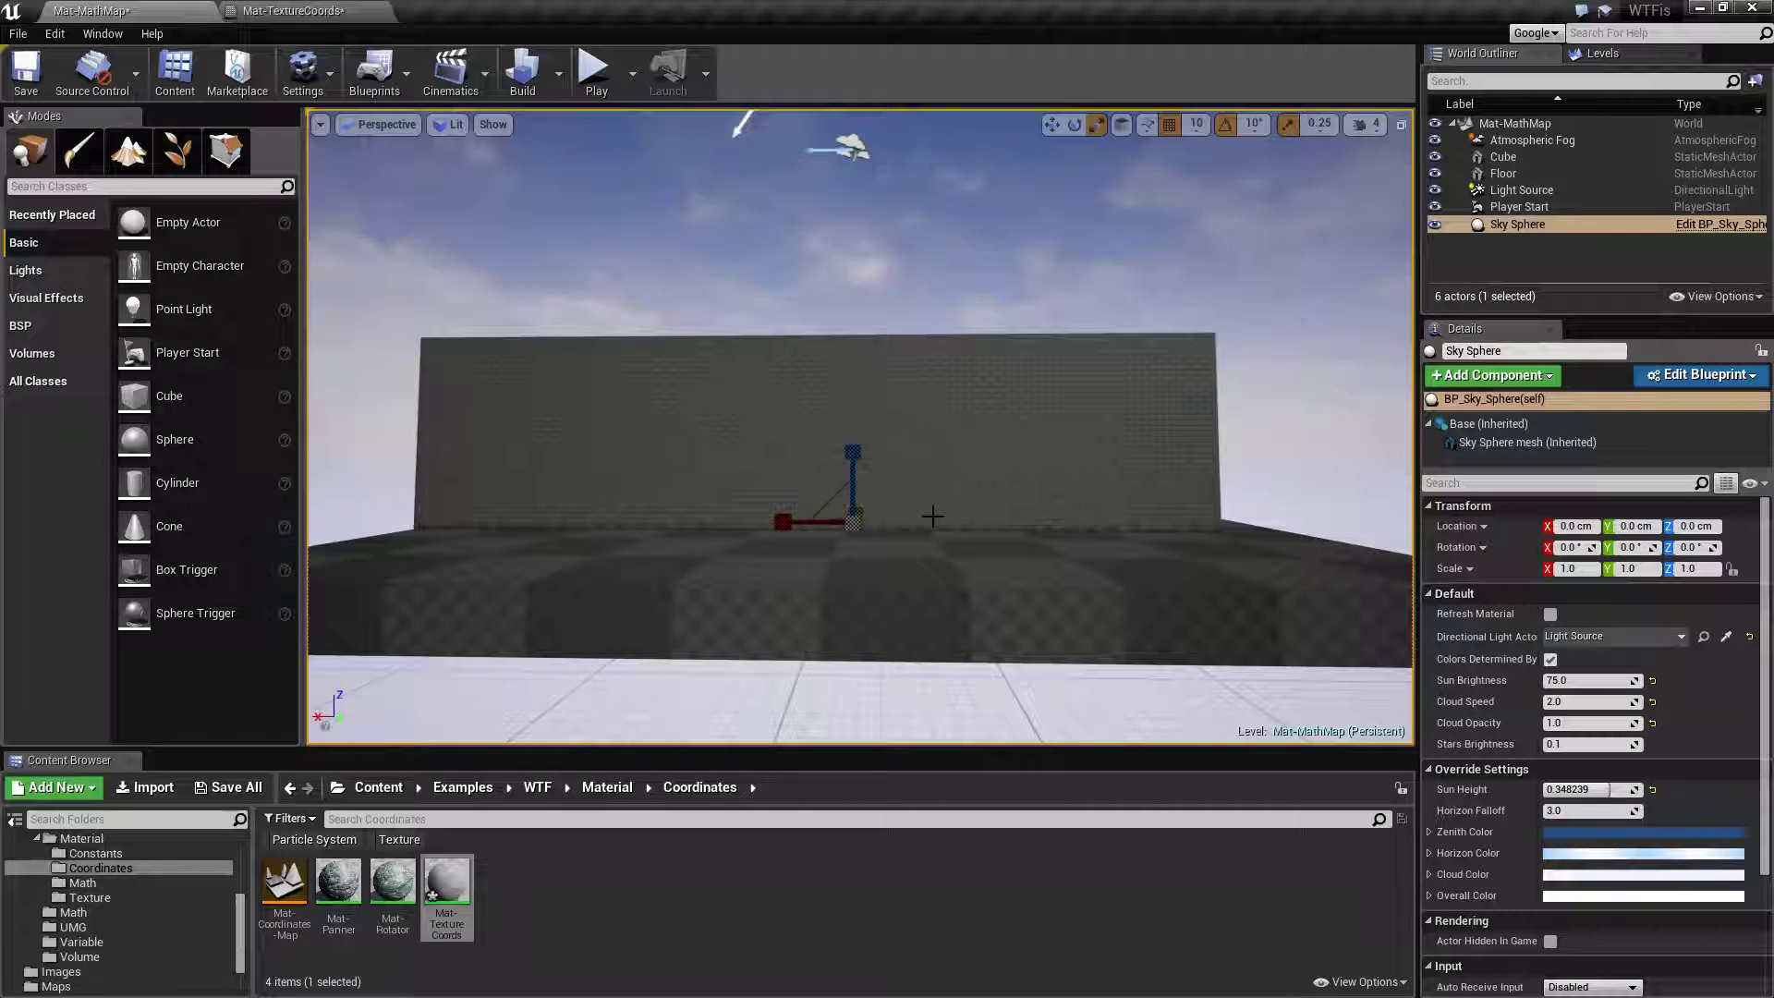
mouse_move(957, 532)
right_mouse_down()
mouse_move(943, 506)
mouse_move(959, 525)
mouse_move(960, 508)
right_mouse_up()
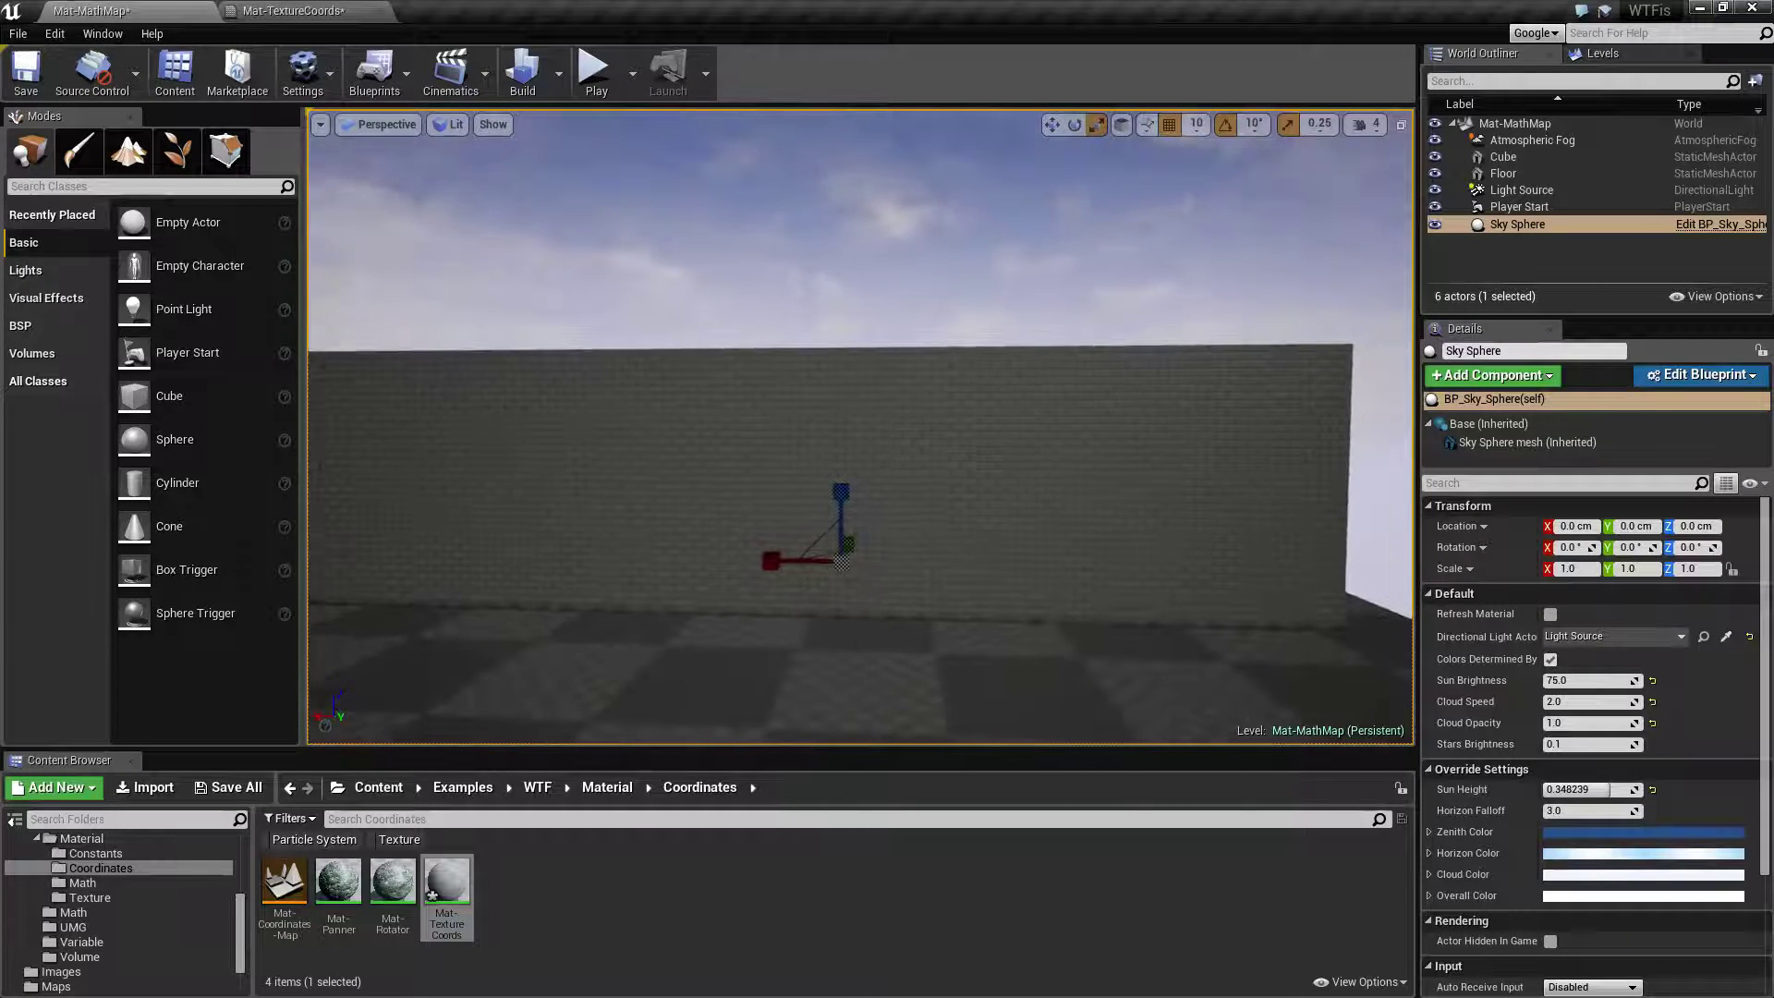
Review the TexCoord node's tiling settings and the two Texture Samples it feeds in the Mat-TextureCoords graph.
left_click(294, 11)
left_click_drag(726, 321, 629, 399)
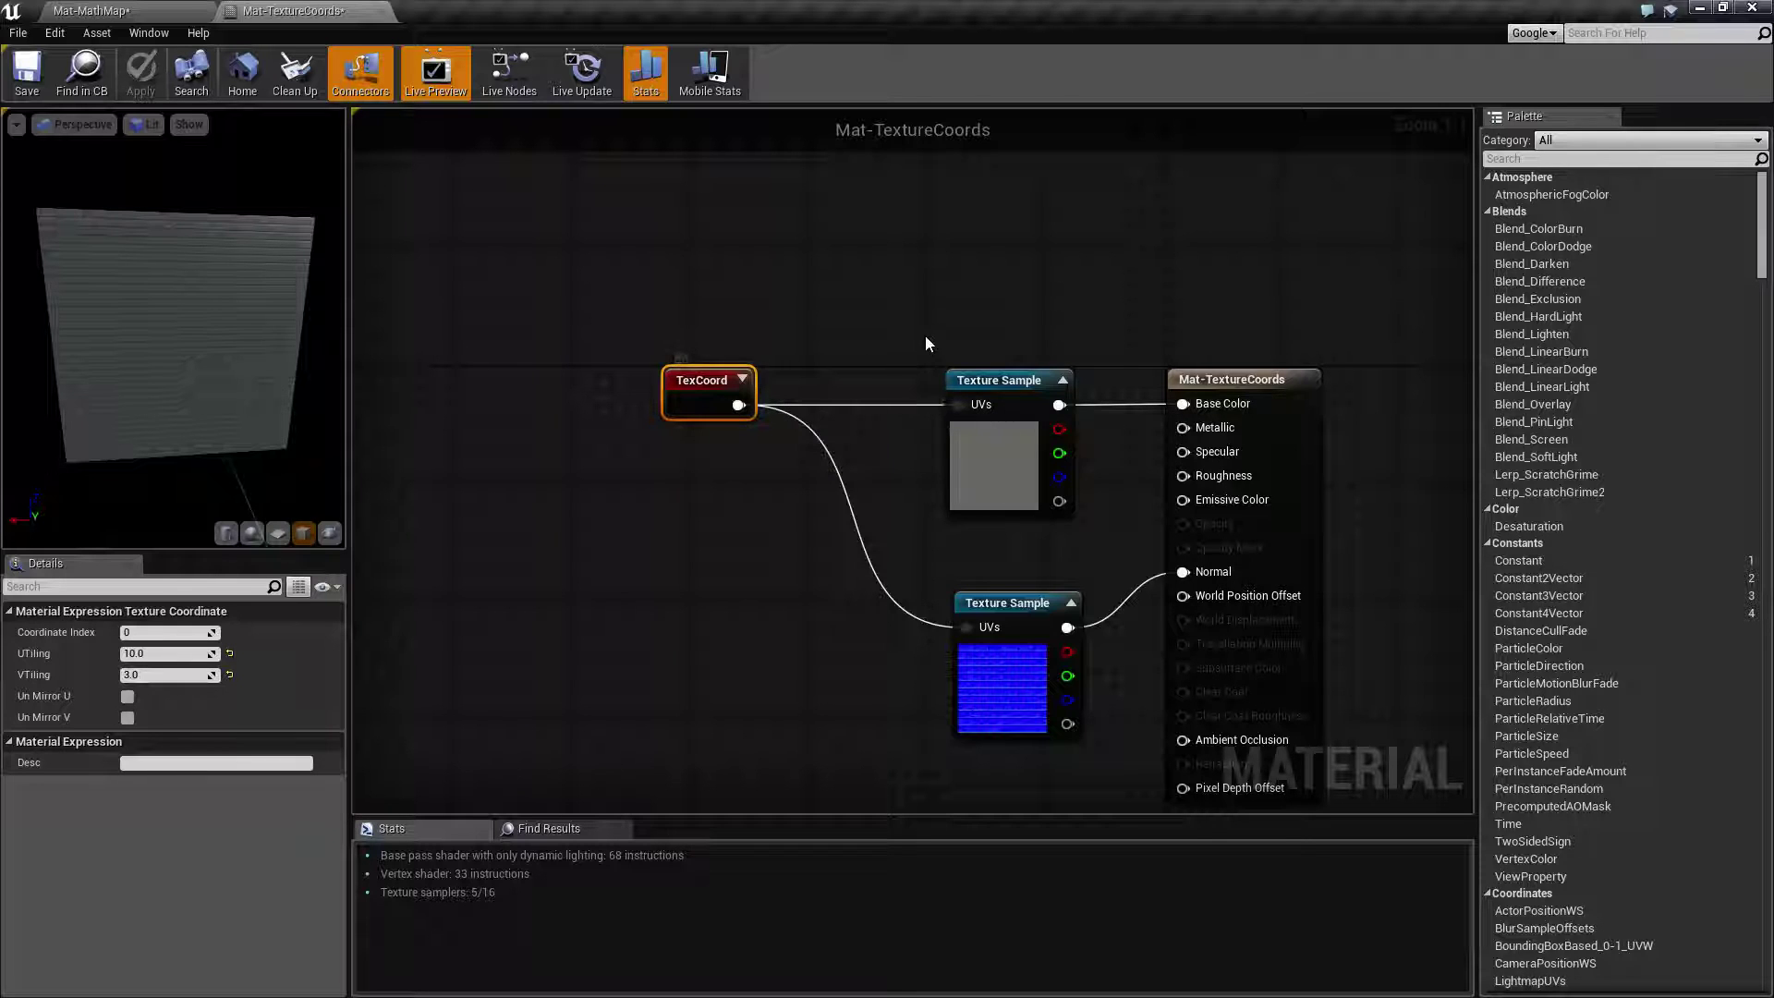
left_click_drag(924, 335, 1078, 756)
left_click(979, 386)
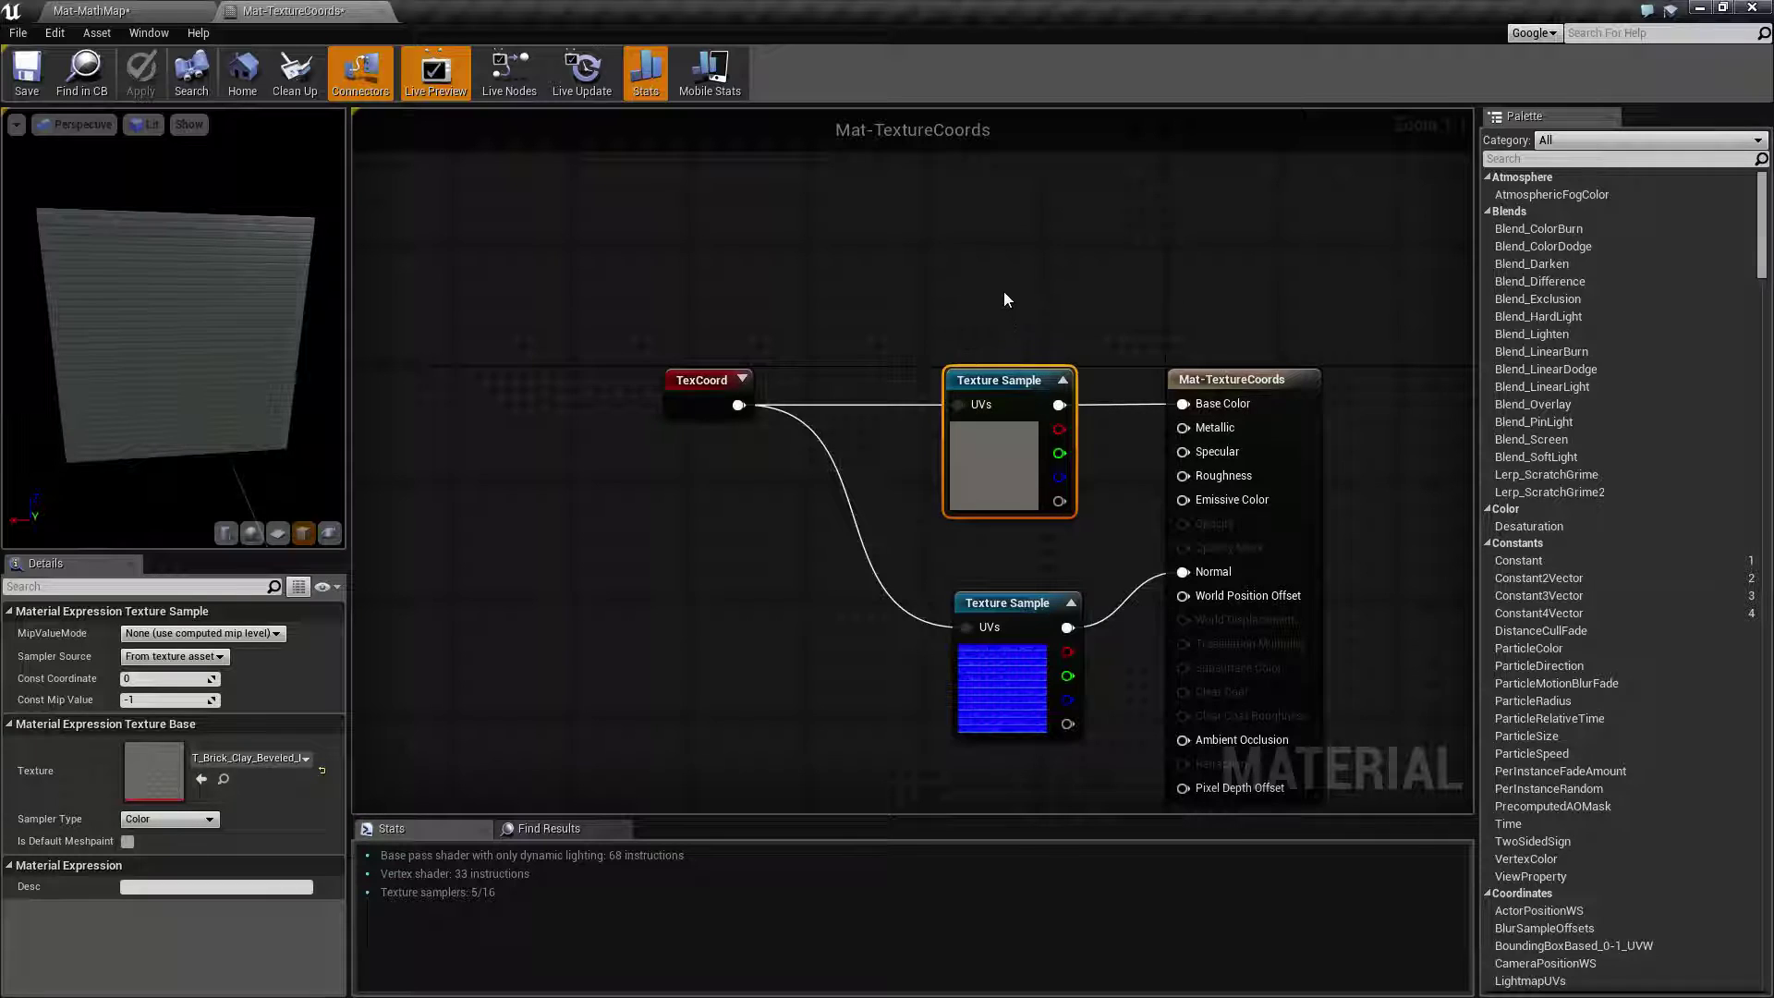
left_click(706, 380)
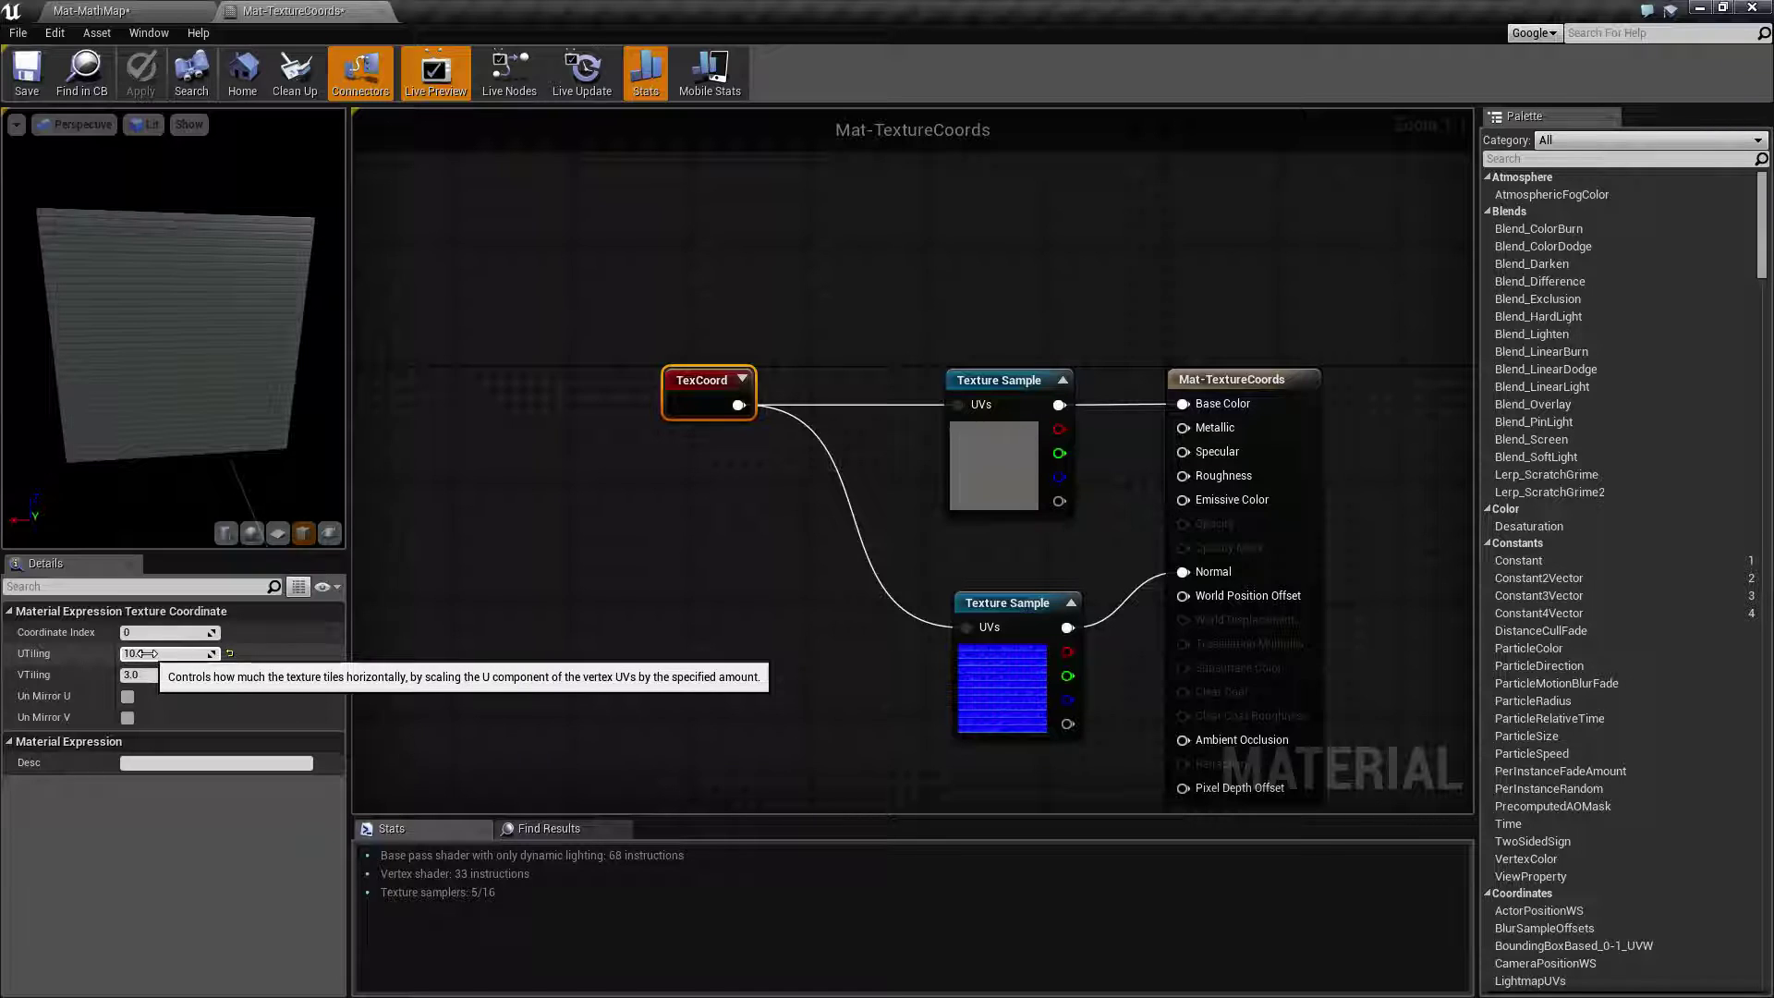
right_click_drag(769, 592, 738, 602)
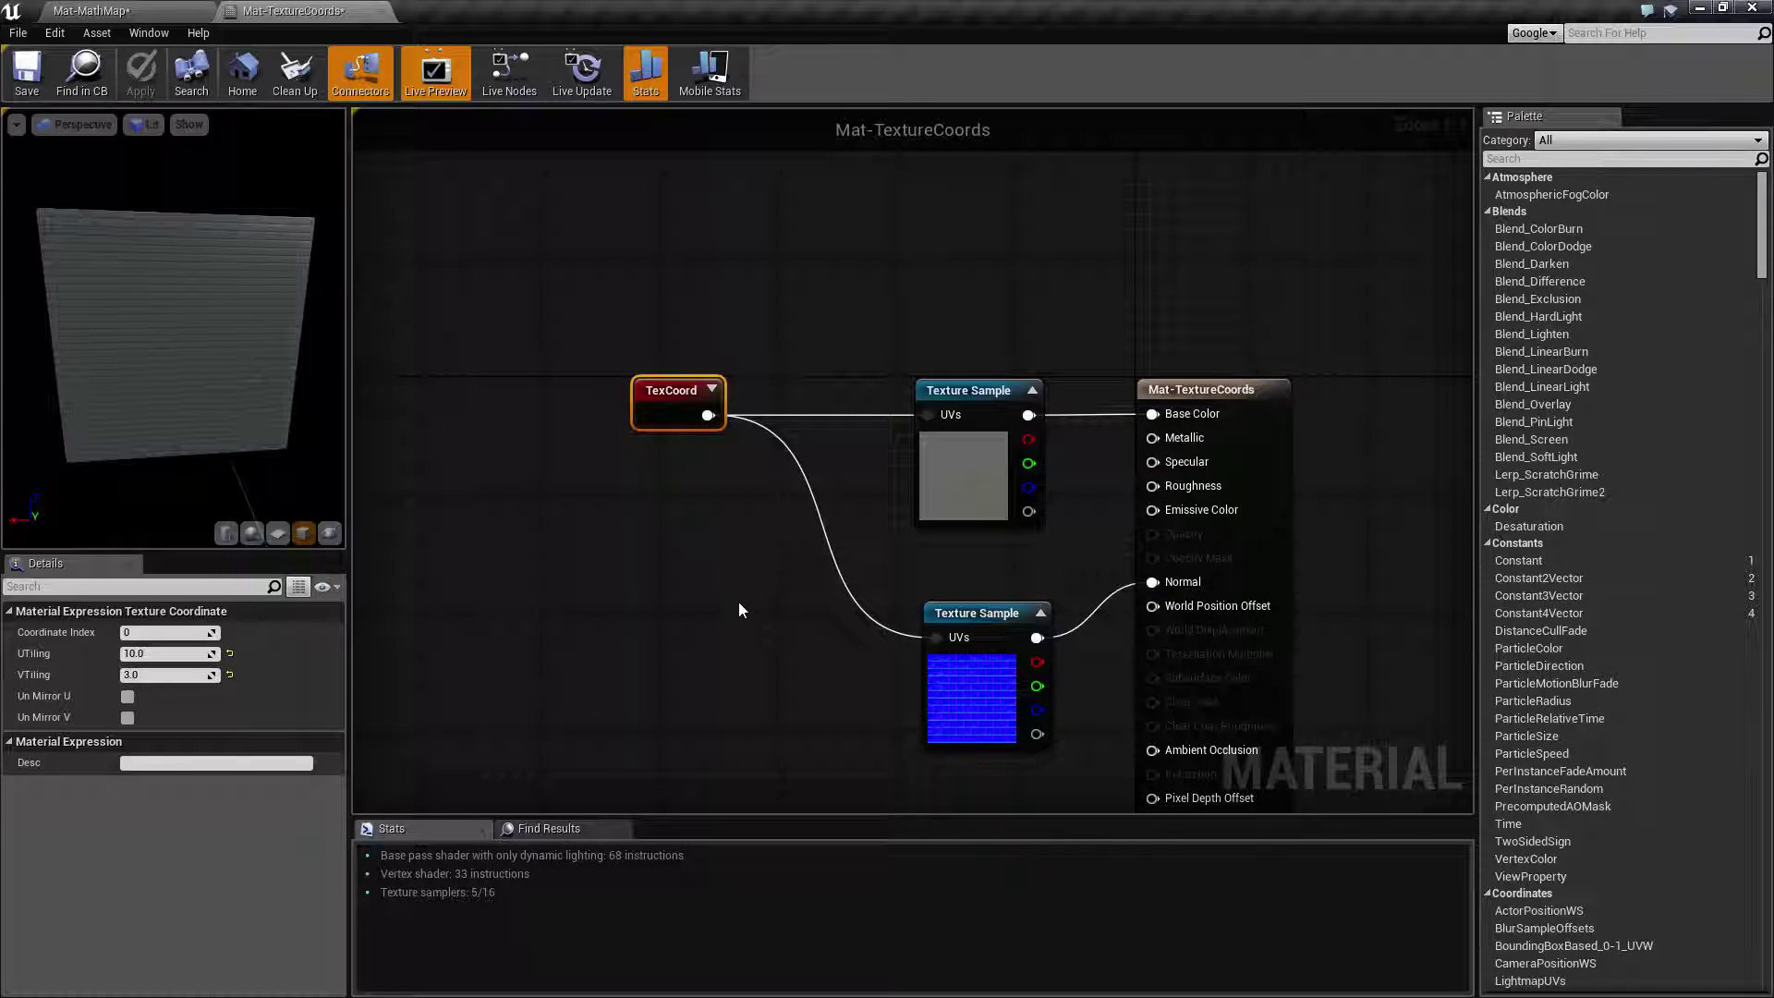